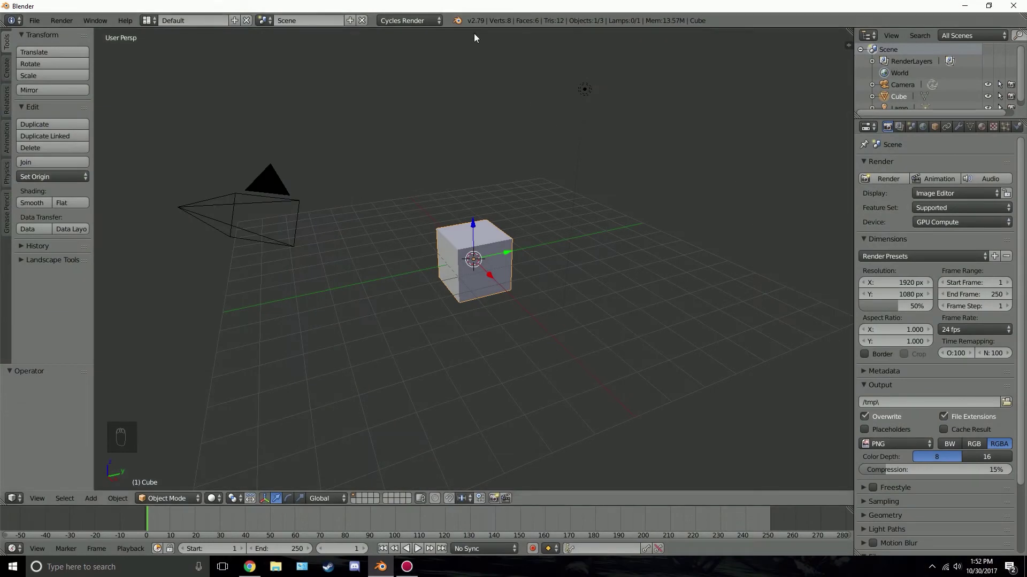
Choose Cycles Render as the render engine and delete the default cube
click(397, 20)
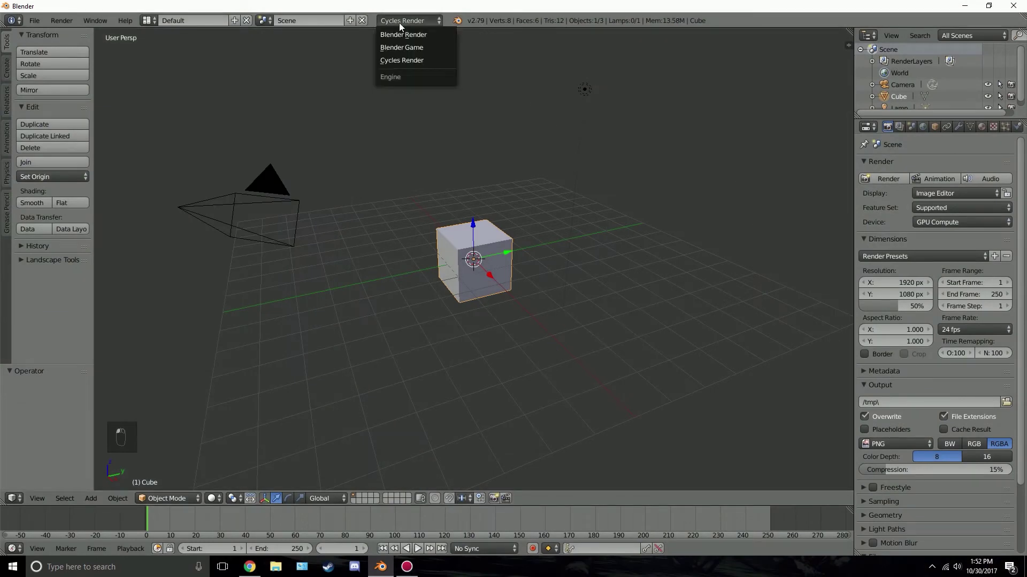
click(398, 59)
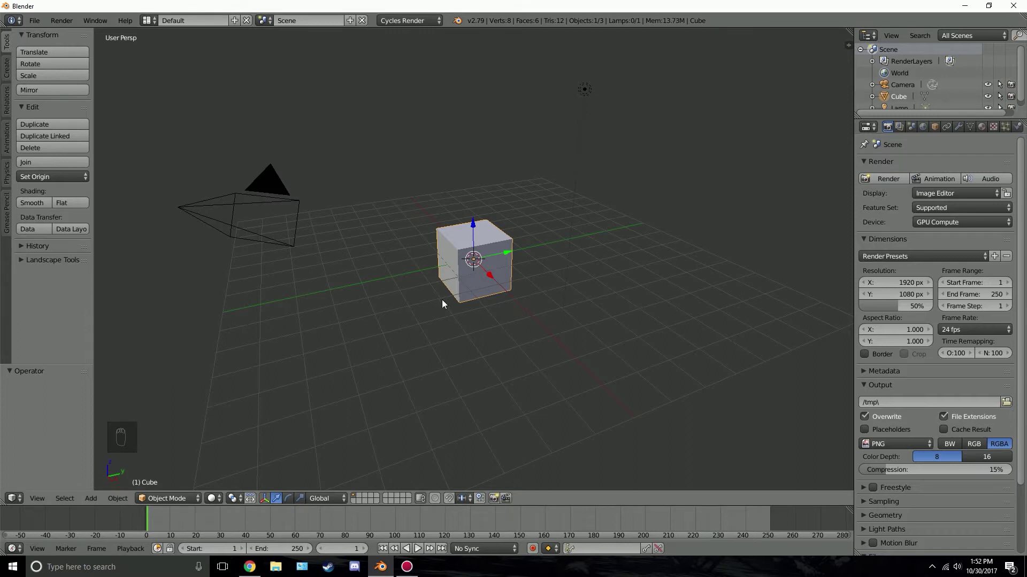
key(x)
click(418, 267)
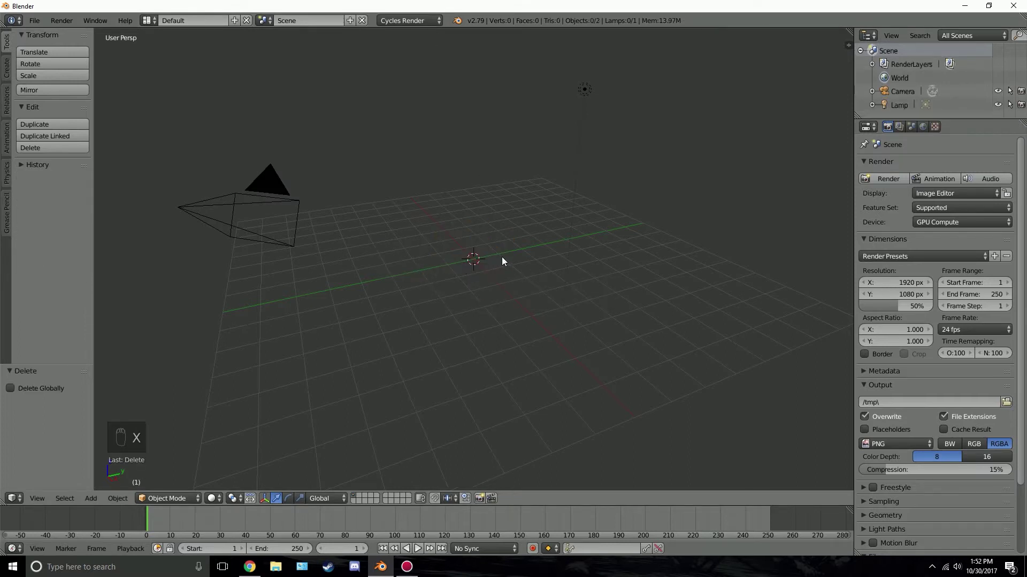
Add a UV sphere mesh at the centre of the scene
key(shift+a)
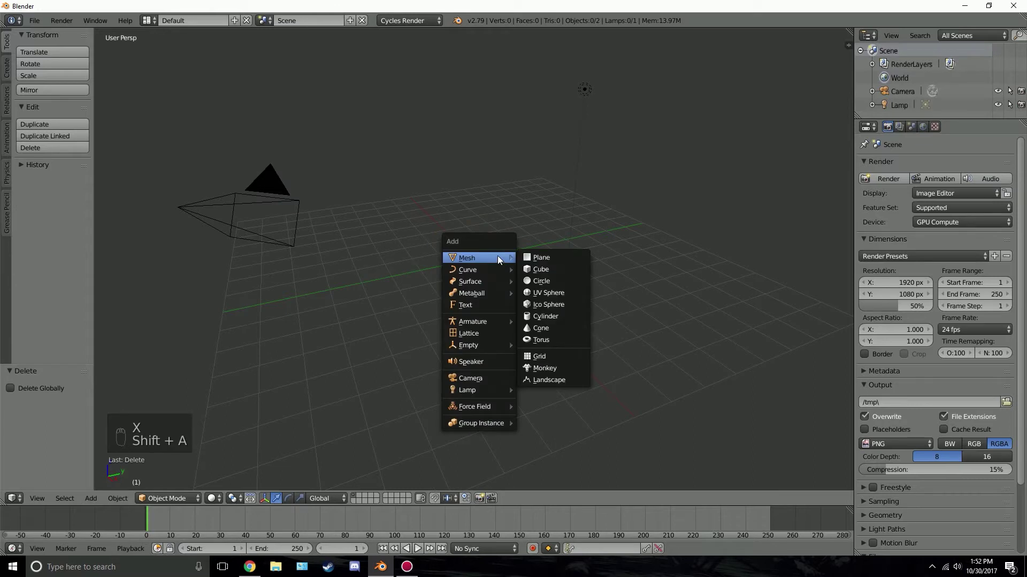
click(556, 293)
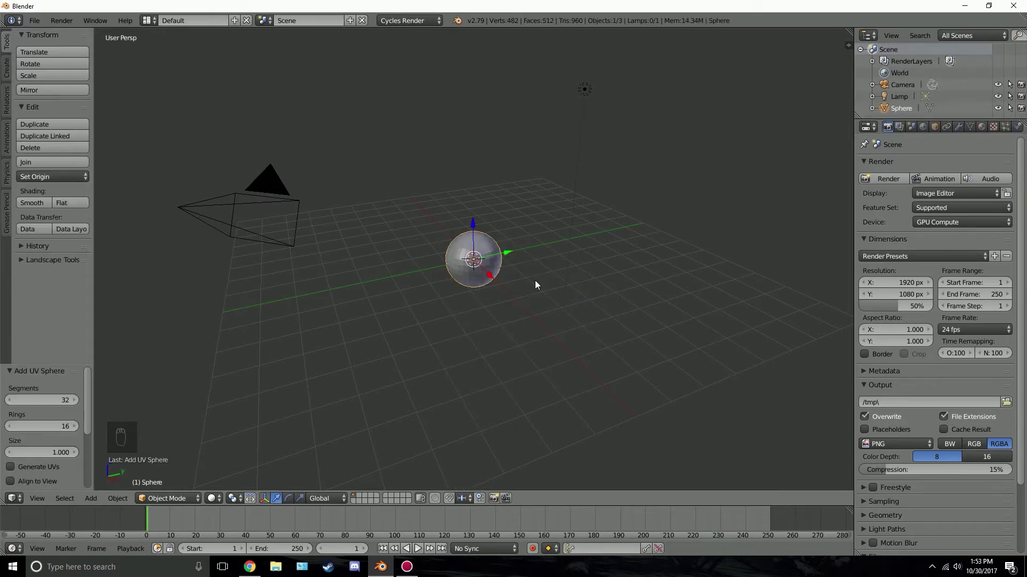
scroll(535, 280, up, 6)
middle_drag(445, 238, 503, 236)
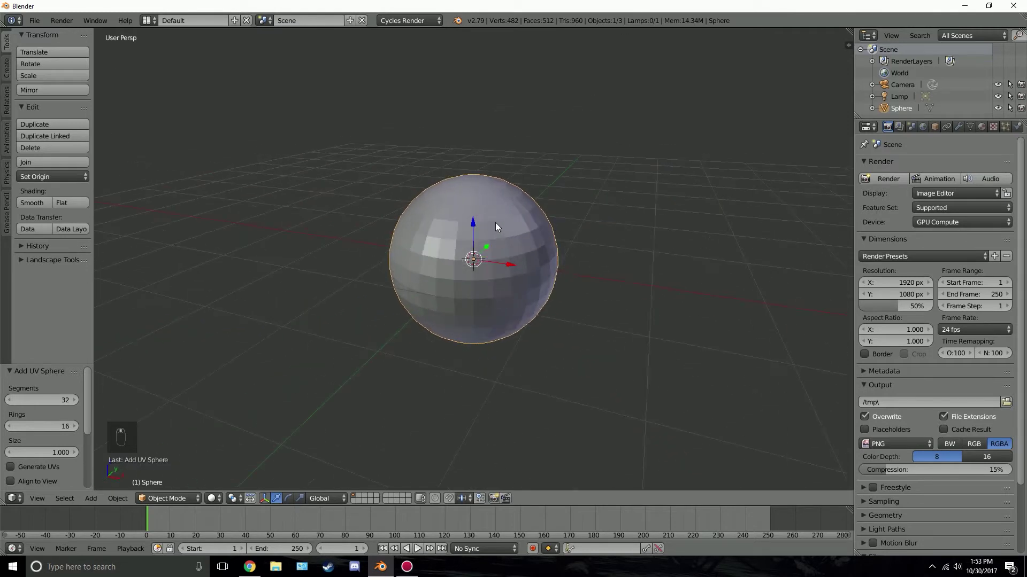
middle_drag(432, 266, 411, 248)
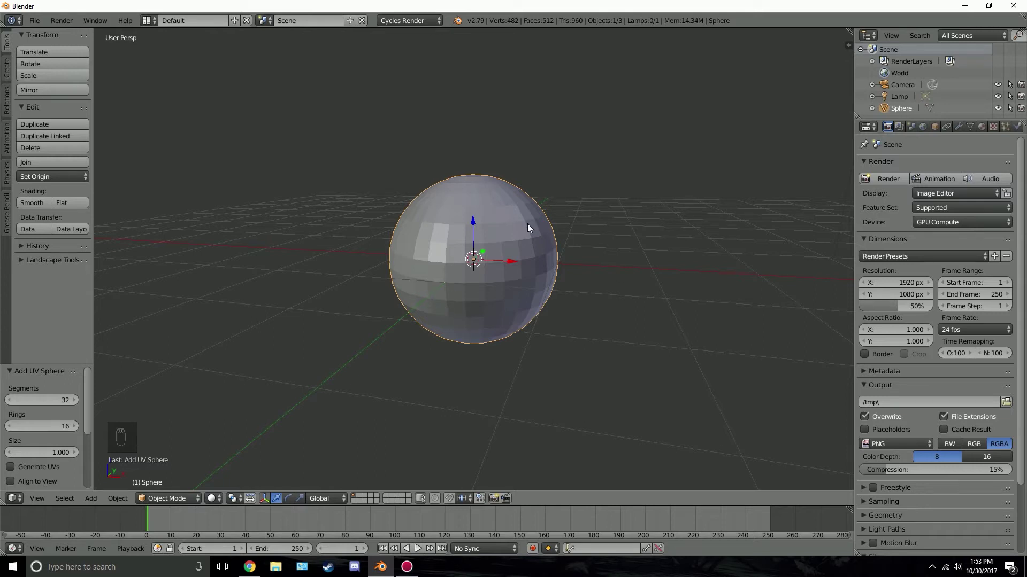
Give the sphere a level 2 Subdivision Surface modifier and shade it smooth
click(959, 126)
click(893, 165)
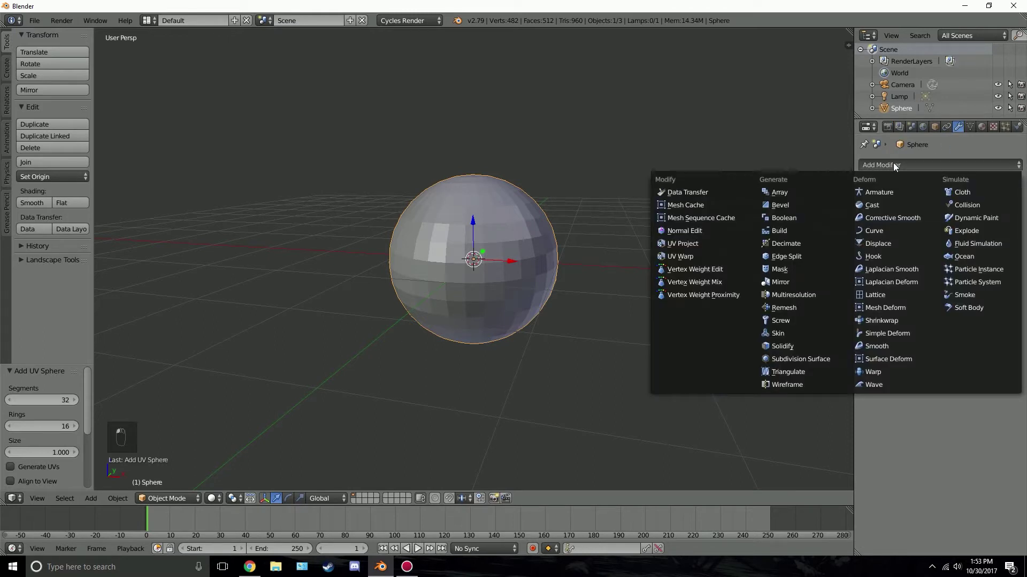
key(ctrl+2)
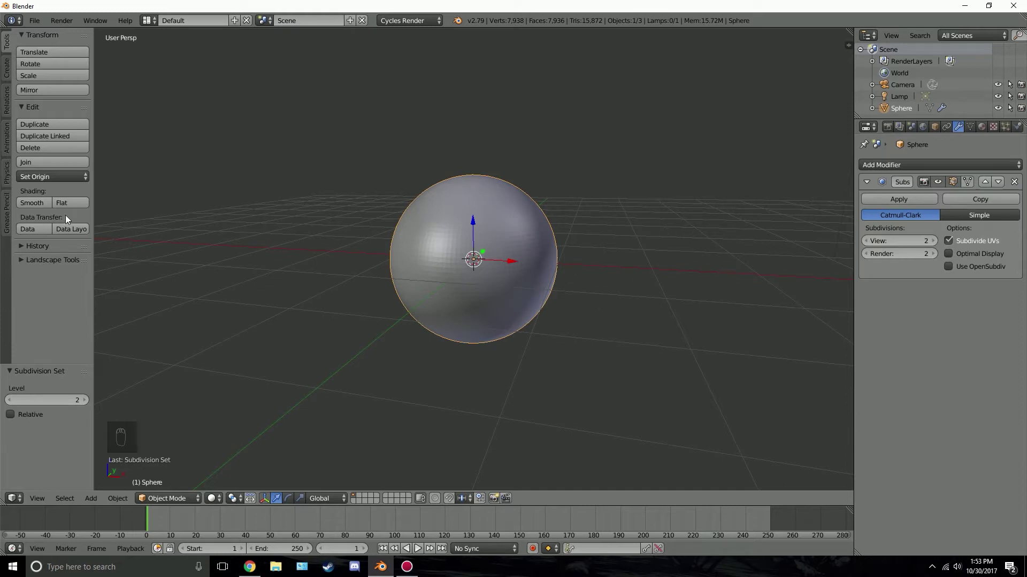
click(32, 203)
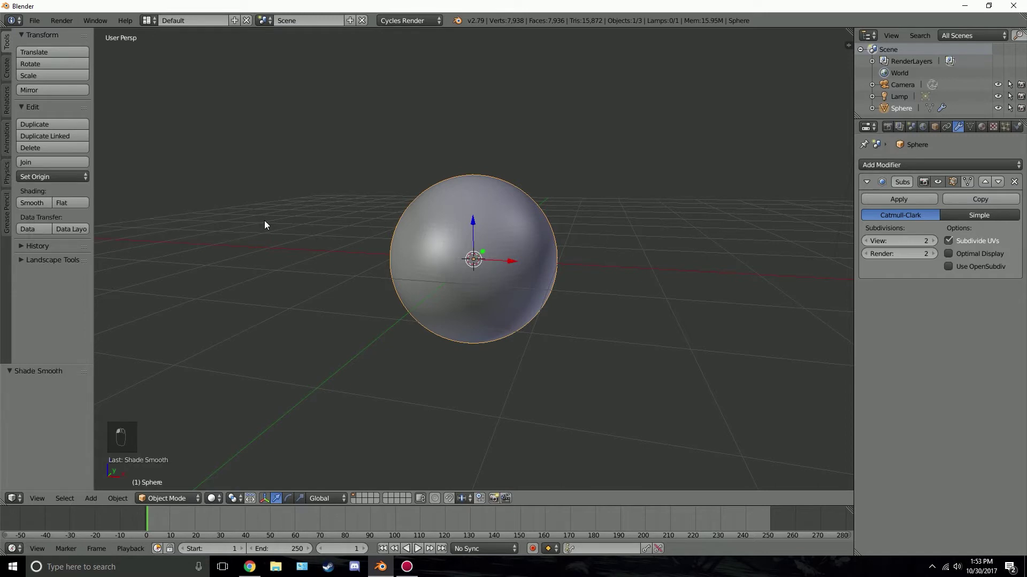
key(t)
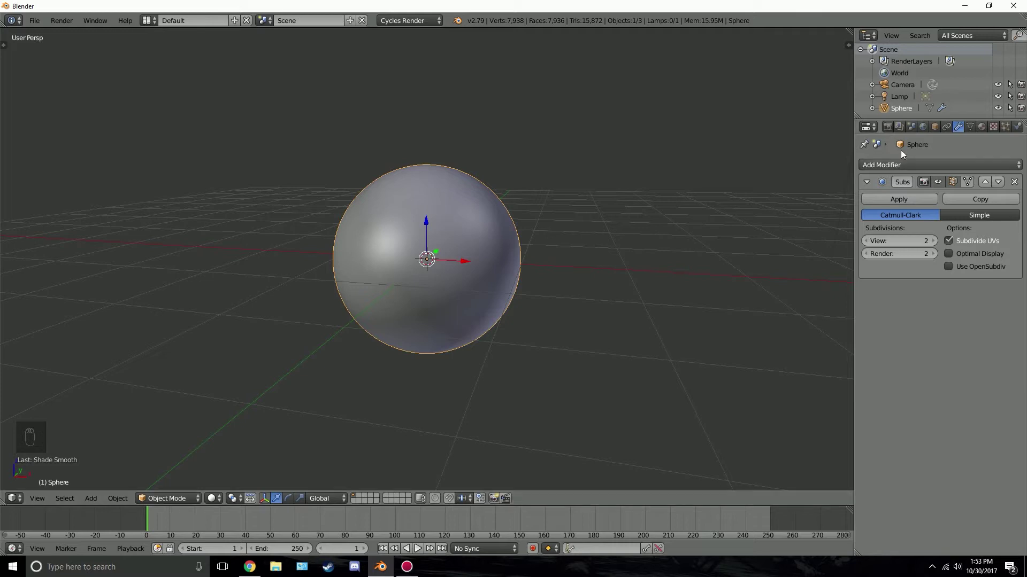
Enable nodes for the world surface and set its background color to an Environment Texture
click(889, 126)
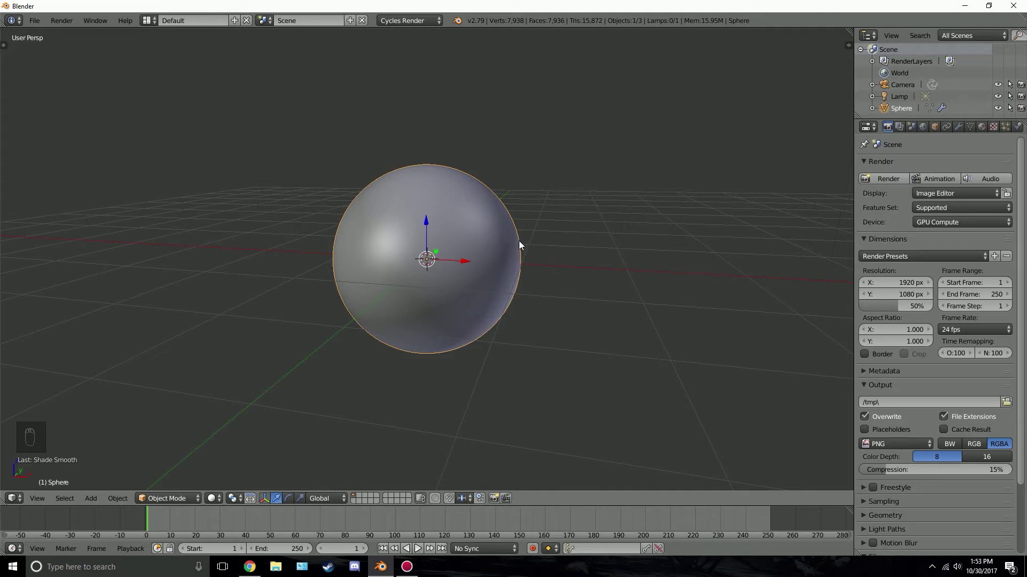
click(922, 127)
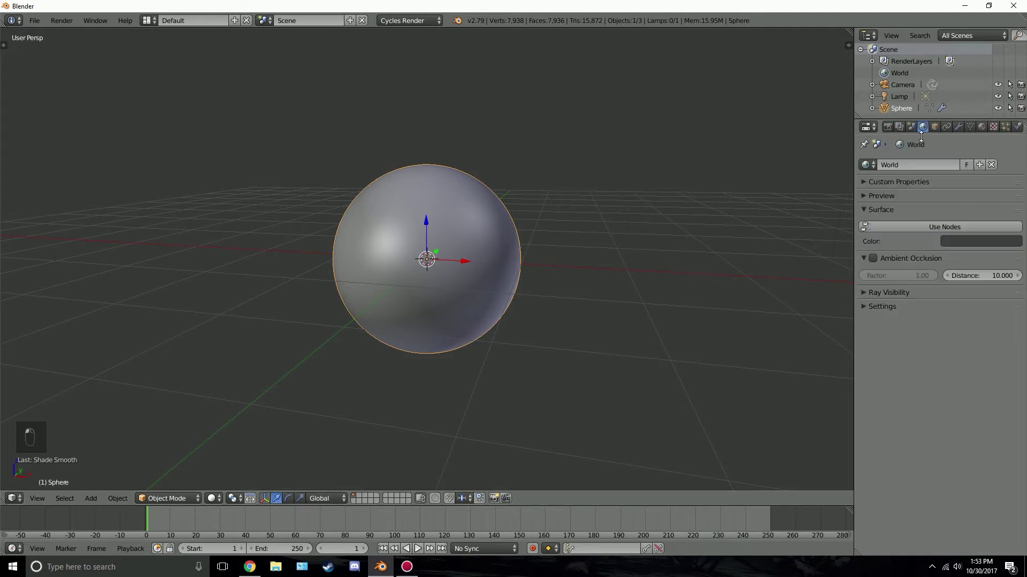
click(955, 225)
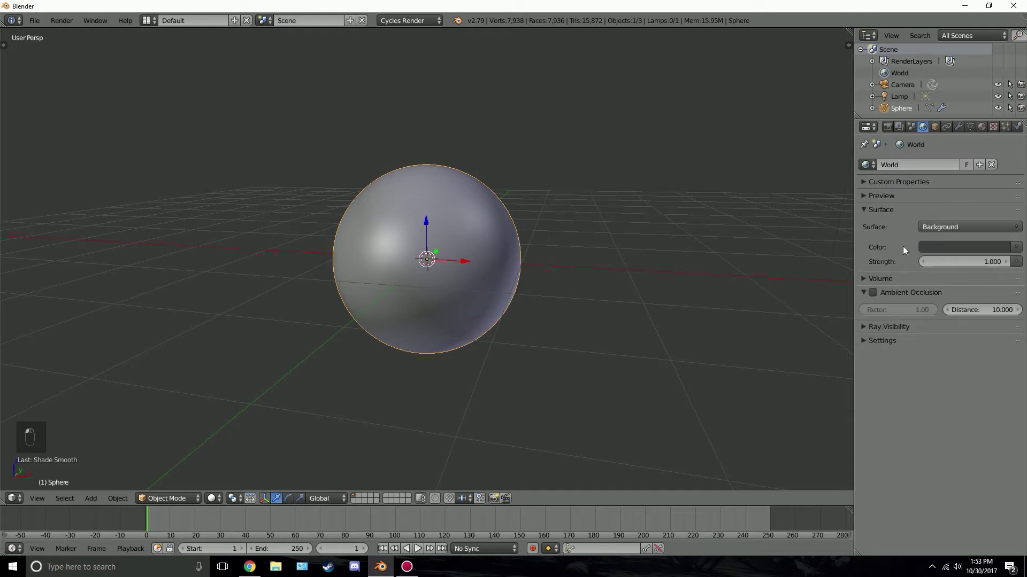
click(1016, 248)
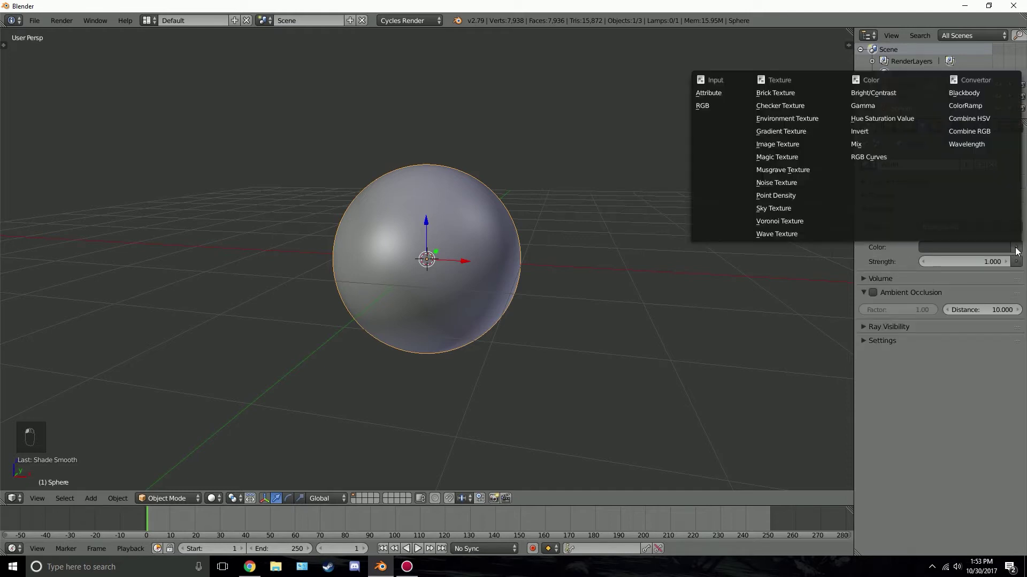
click(797, 119)
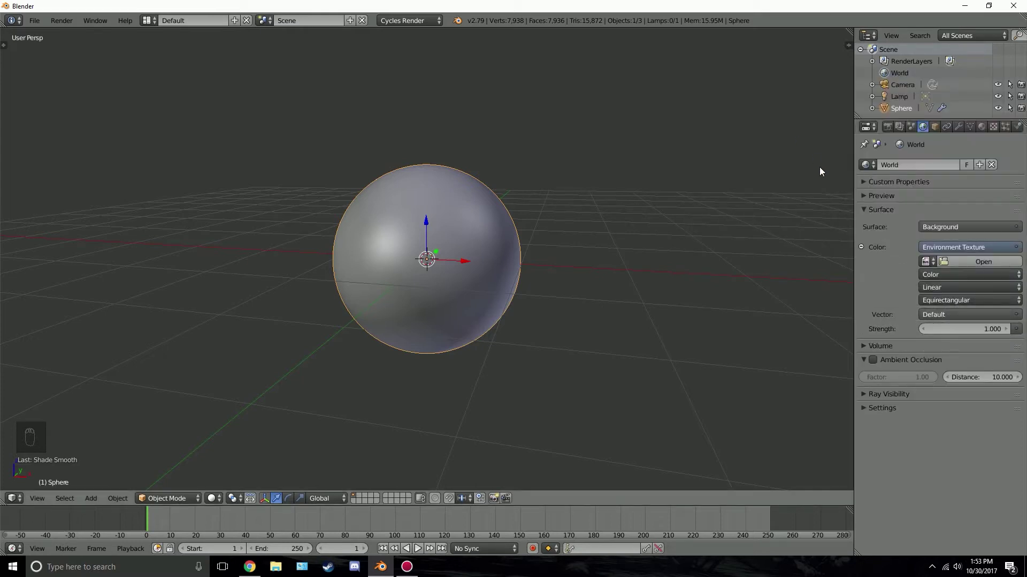
Load 004_Half.hdr from the bookmarked HDR folder as the world's environment image
click(964, 261)
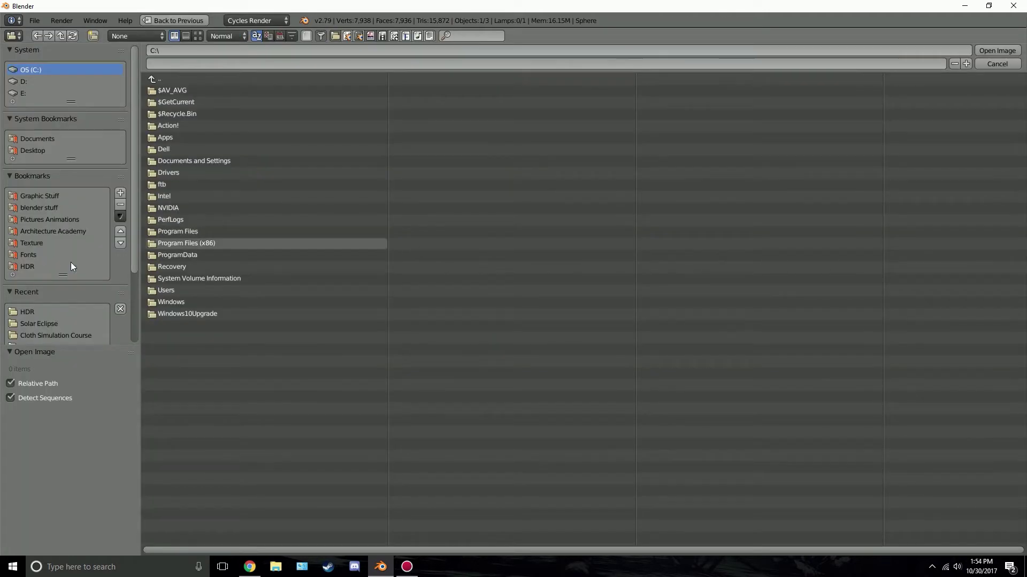
click(29, 266)
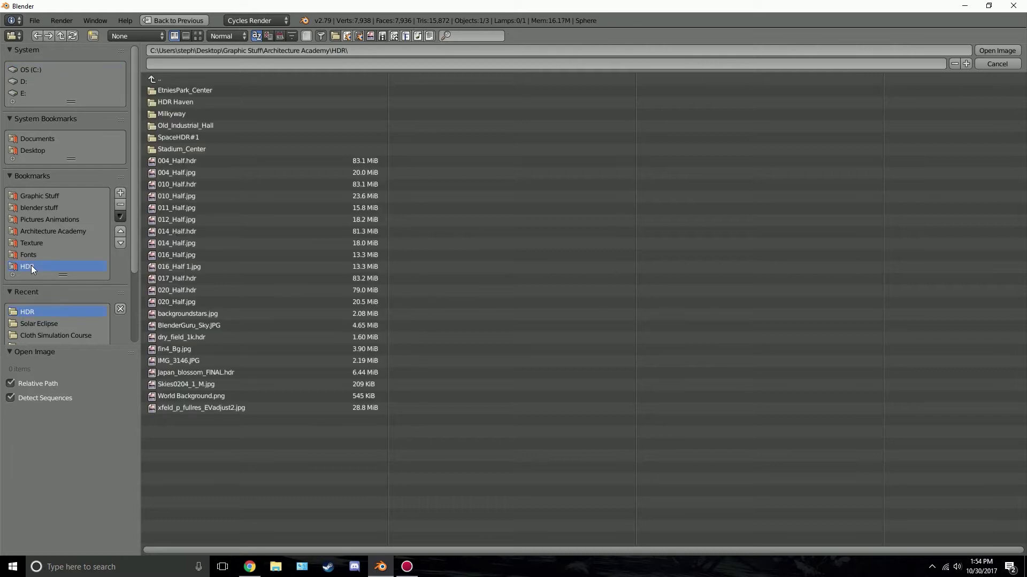
click(198, 36)
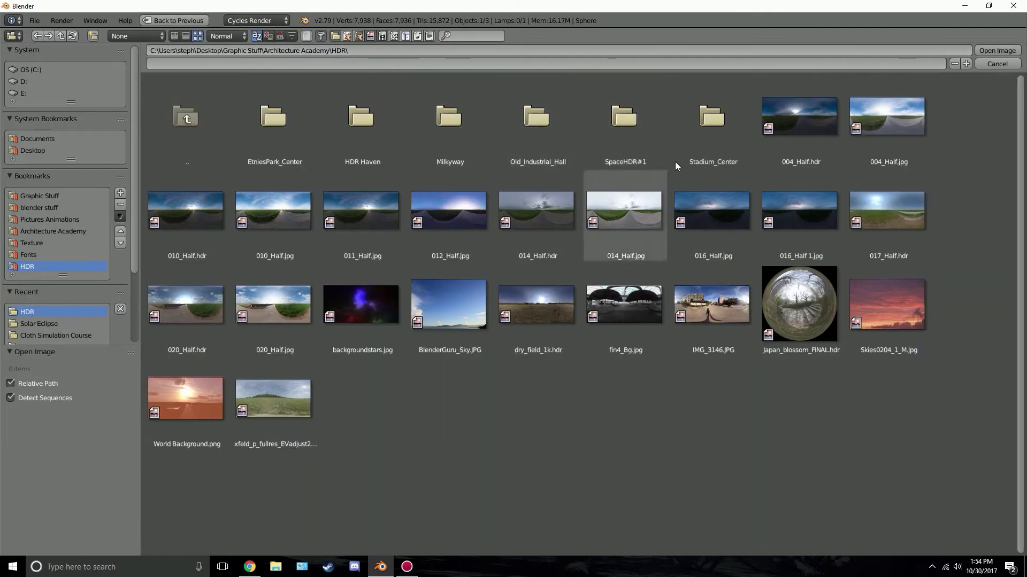
click(805, 123)
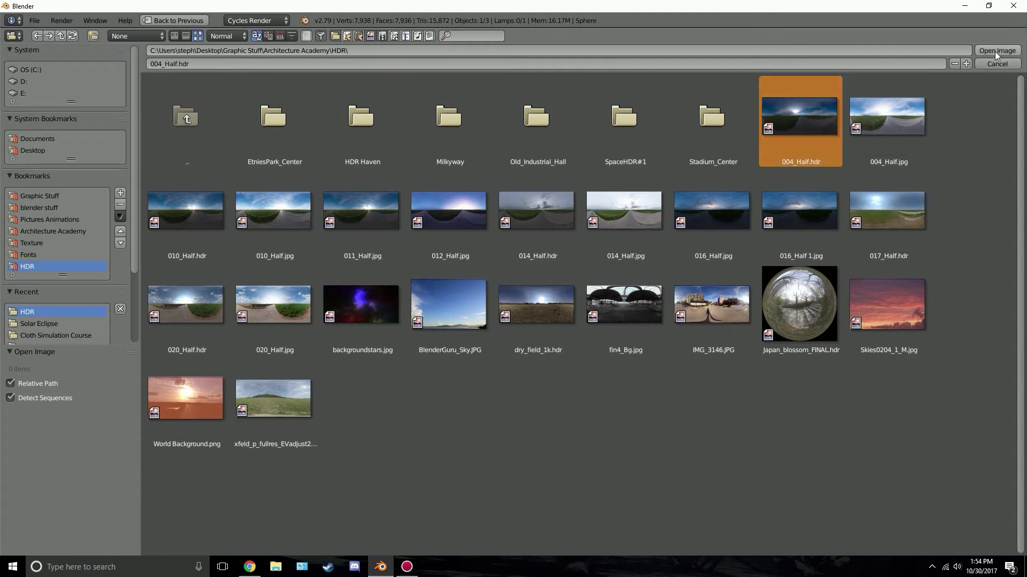
click(995, 52)
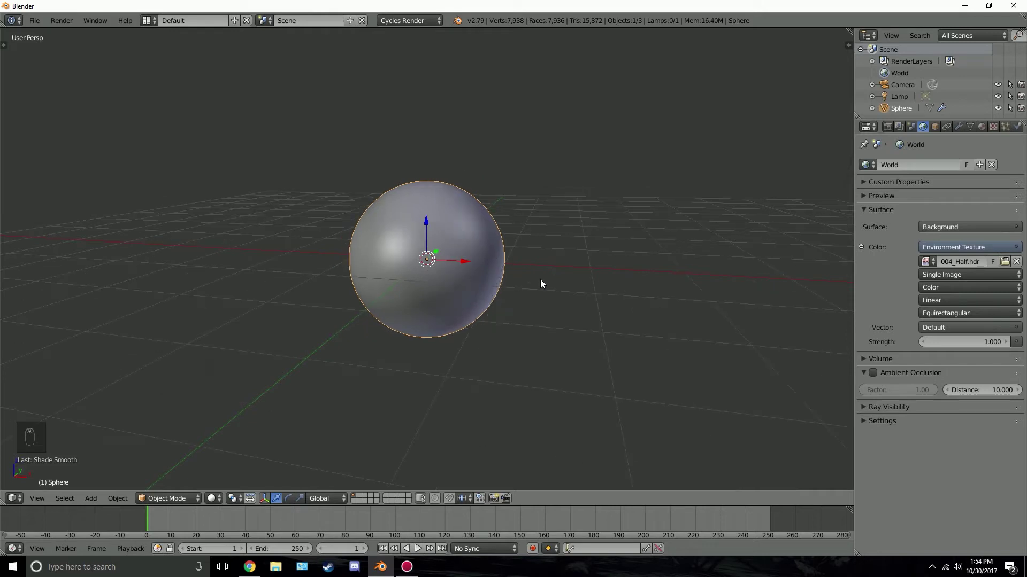
Preview the scene in rendered shading and examine the HDR sky and sun around the sphere
key(shift+z)
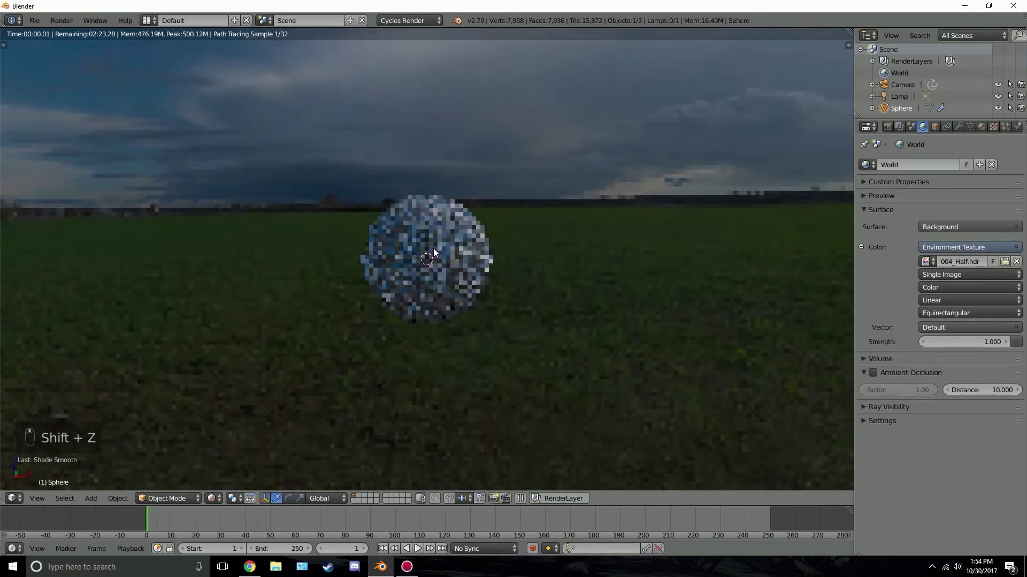
mouse_move(433, 251)
middle_down()
mouse_move(525, 227)
mouse_move(502, 223)
middle_up()
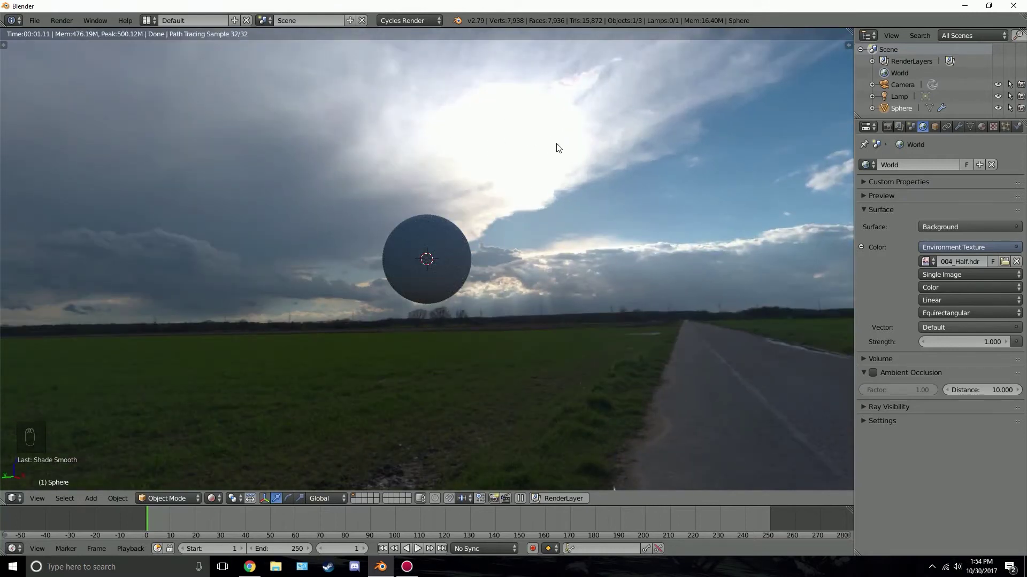
shift+middle_drag(554, 146, 516, 188)
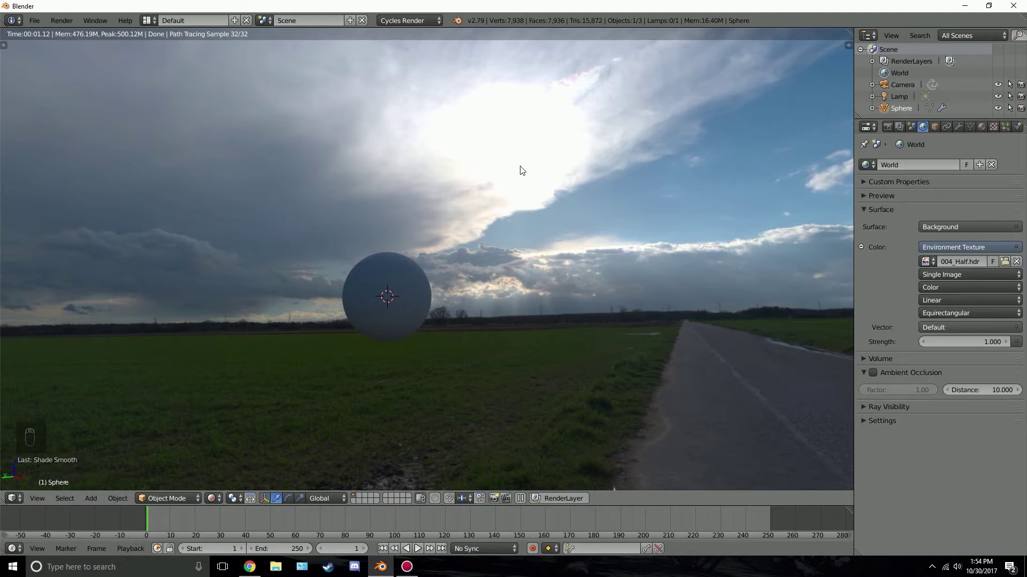
mouse_move(520, 163)
middle_down()
mouse_move(478, 154)
mouse_move(501, 139)
mouse_move(525, 152)
middle_up()
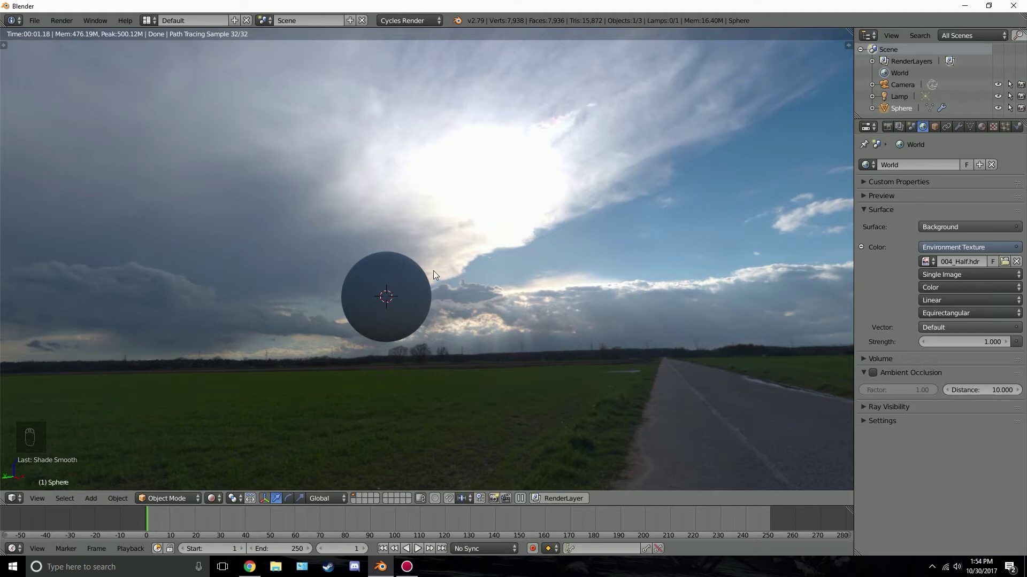
middle_drag(434, 270, 490, 303)
Return to solid shading, align the camera to a low side view of the sphere, and select the camera
key(z)
key(z)
key(z)
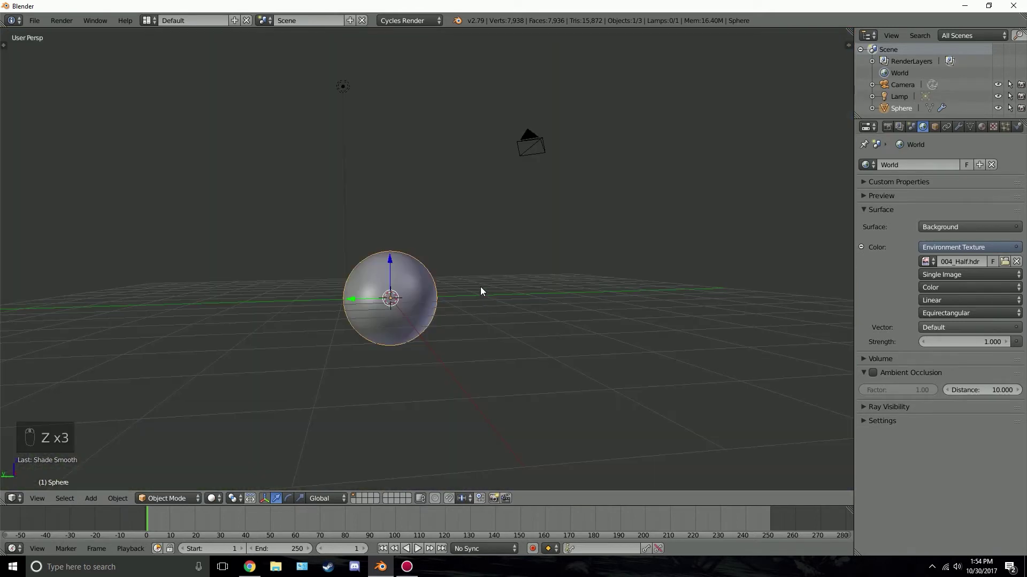
middle_drag(530, 267, 510, 274)
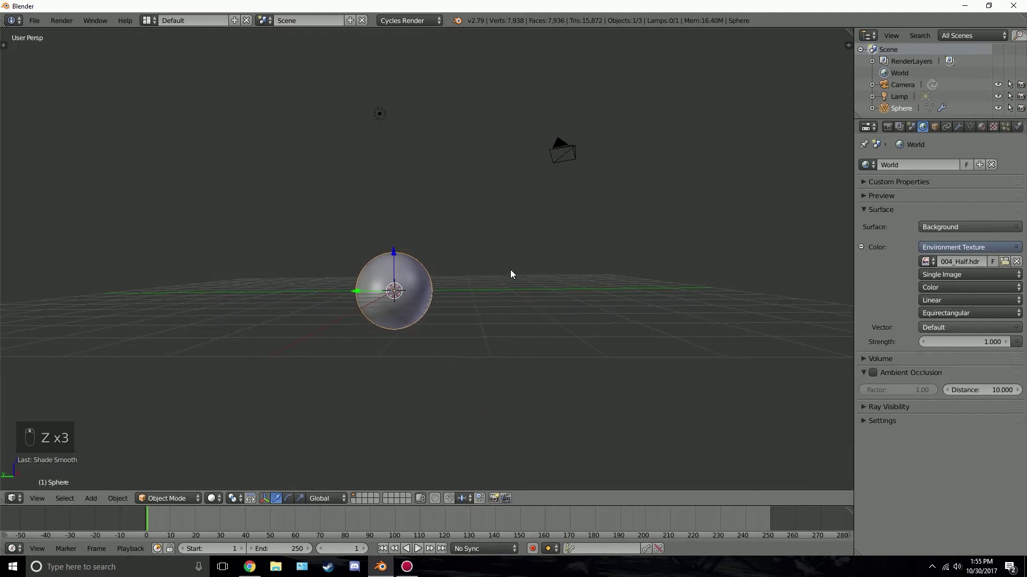
key(ctrl+alt+KP_0)
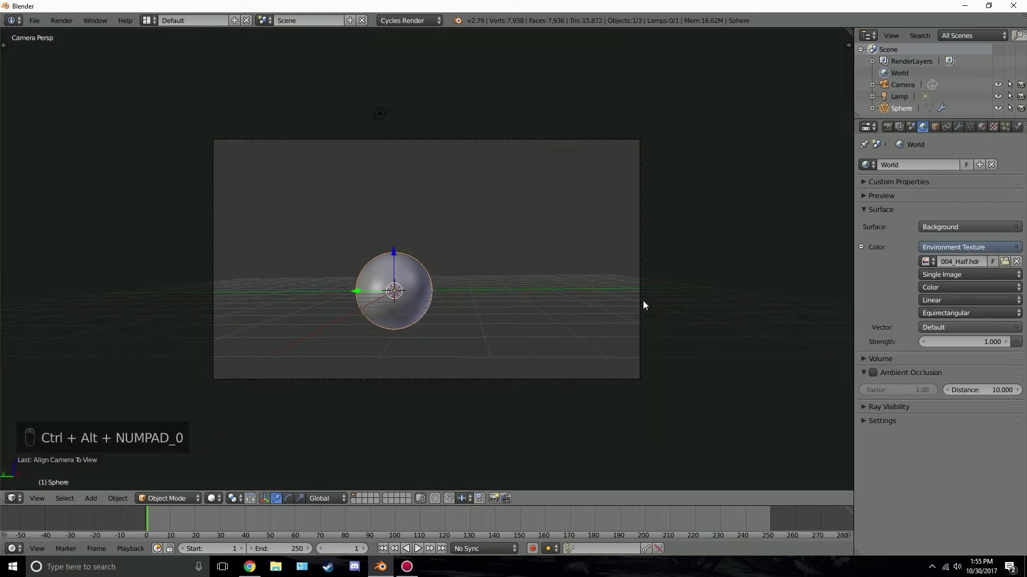
scroll(591, 300, up, 3)
right_click(795, 204)
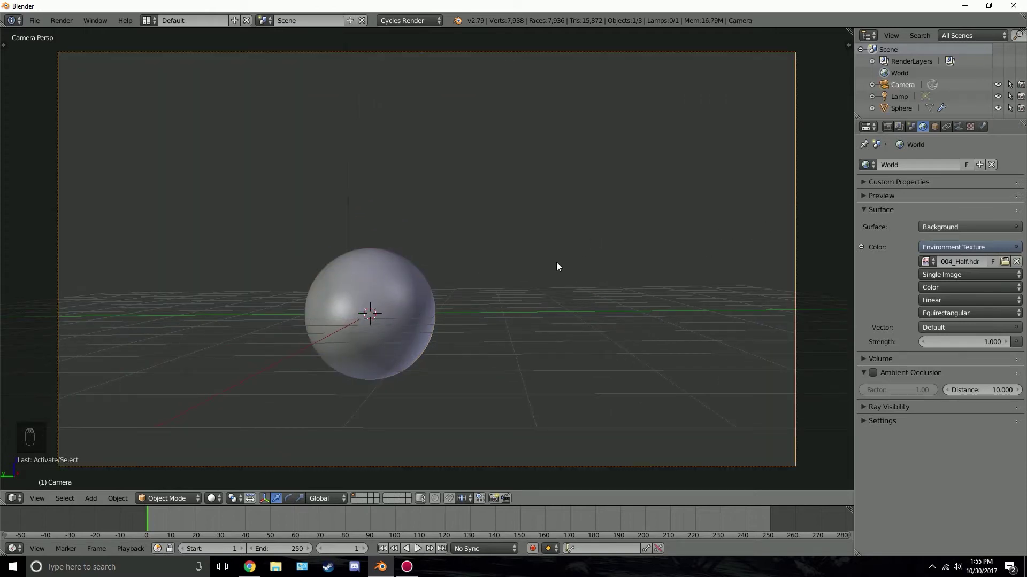
In rendered shading, lock the camera to the view and reframe it so a small sphere sits in front of the sun
key(shift+z)
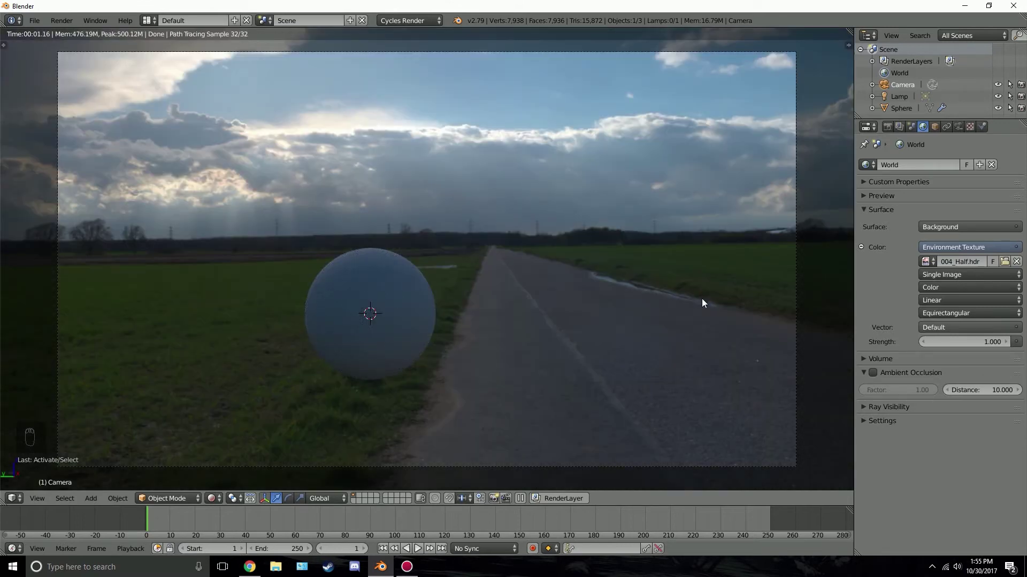
key(n)
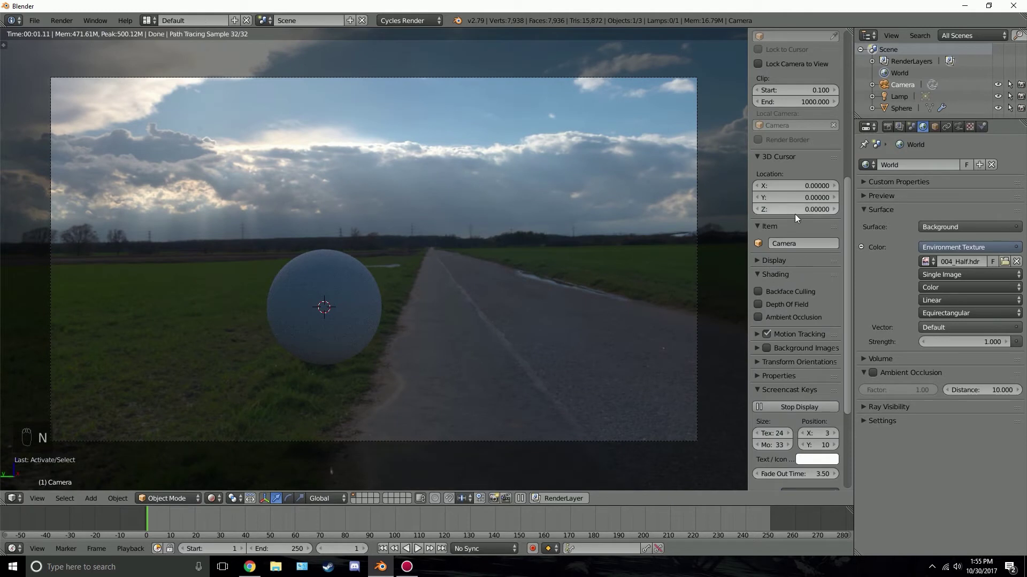
scroll(794, 214, up, 4)
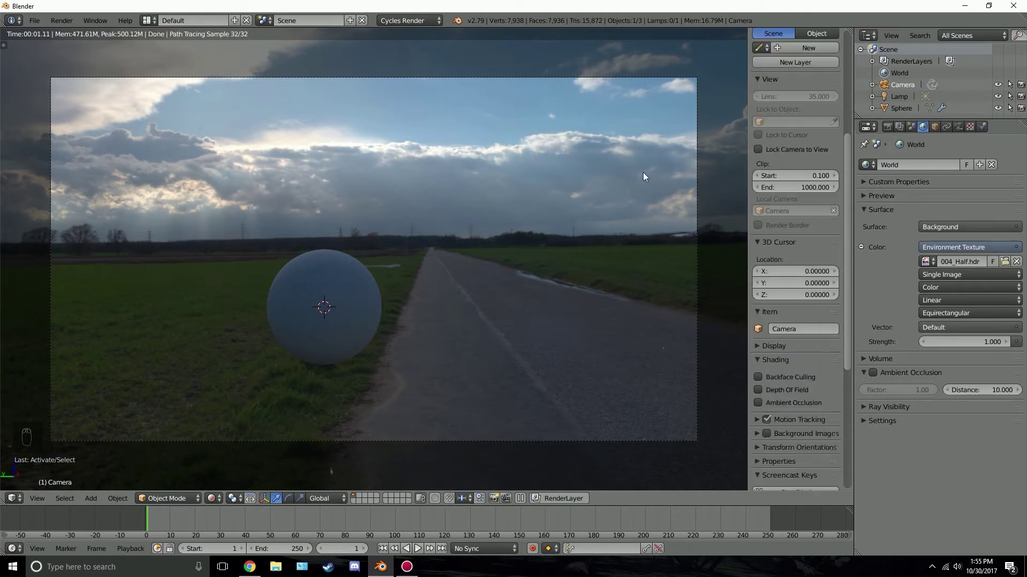
click(784, 149)
middle_drag(561, 248, 422, 218)
scroll(423, 219, down, 3)
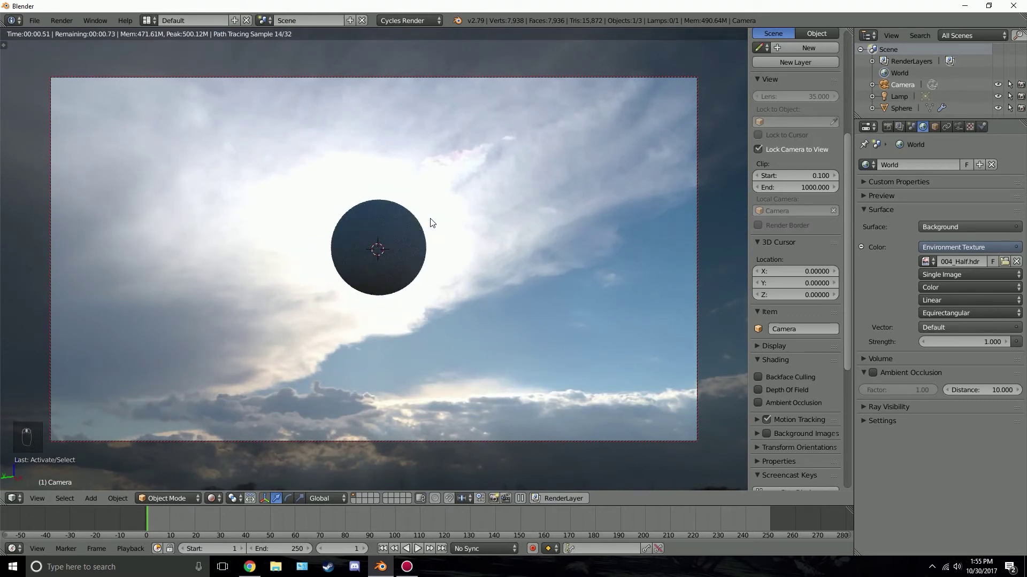
scroll(431, 223, down, 2)
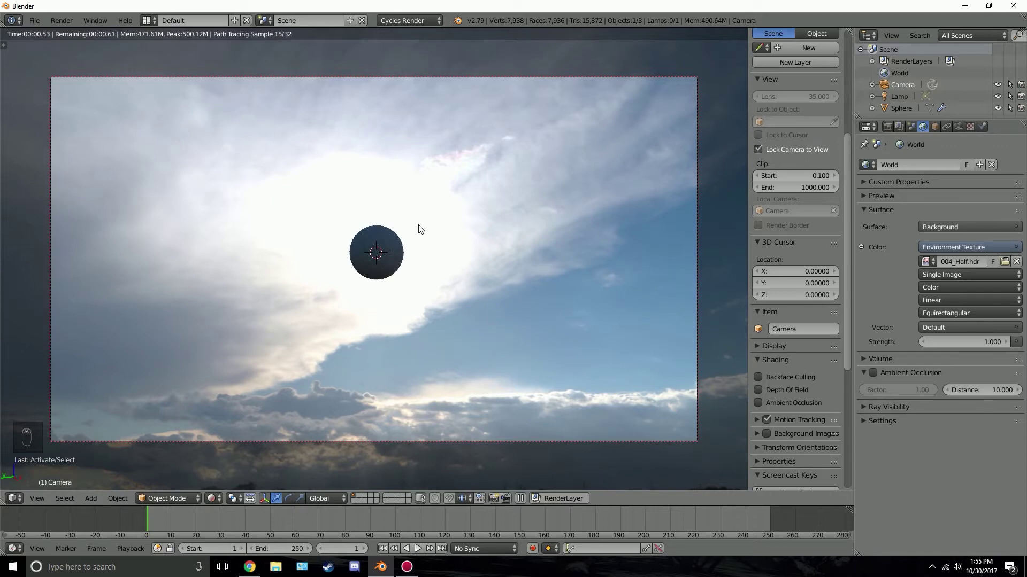
shift+middle_drag(427, 228, 435, 234)
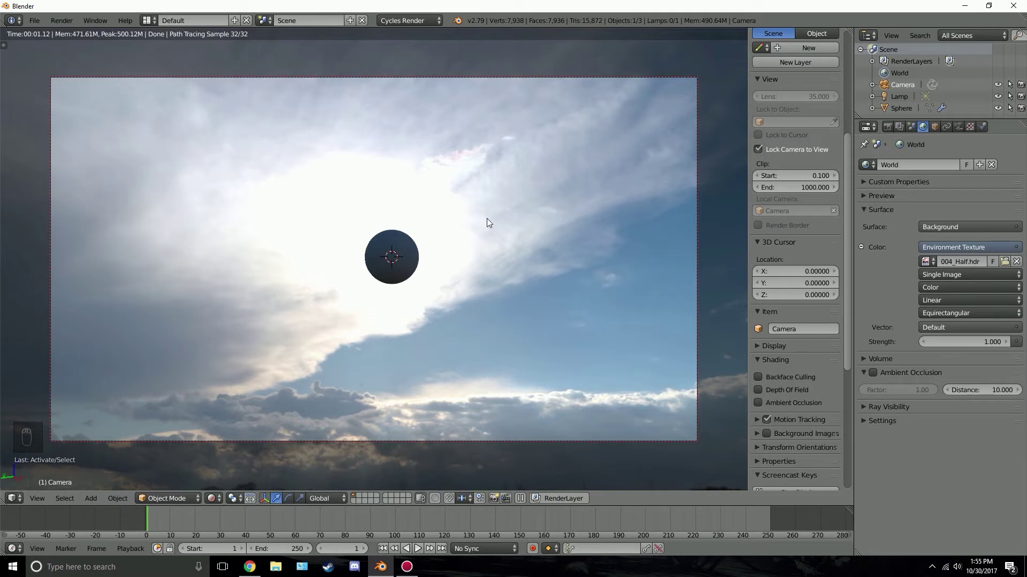
Switch the camera view to wireframe shading and set the camera's focal length to 180 mm
key(n)
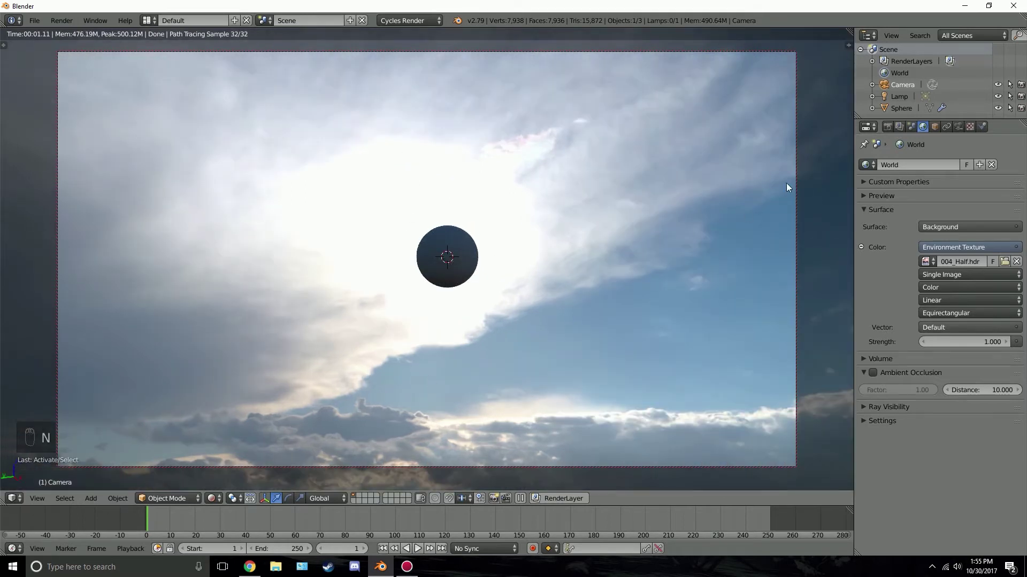
key(z)
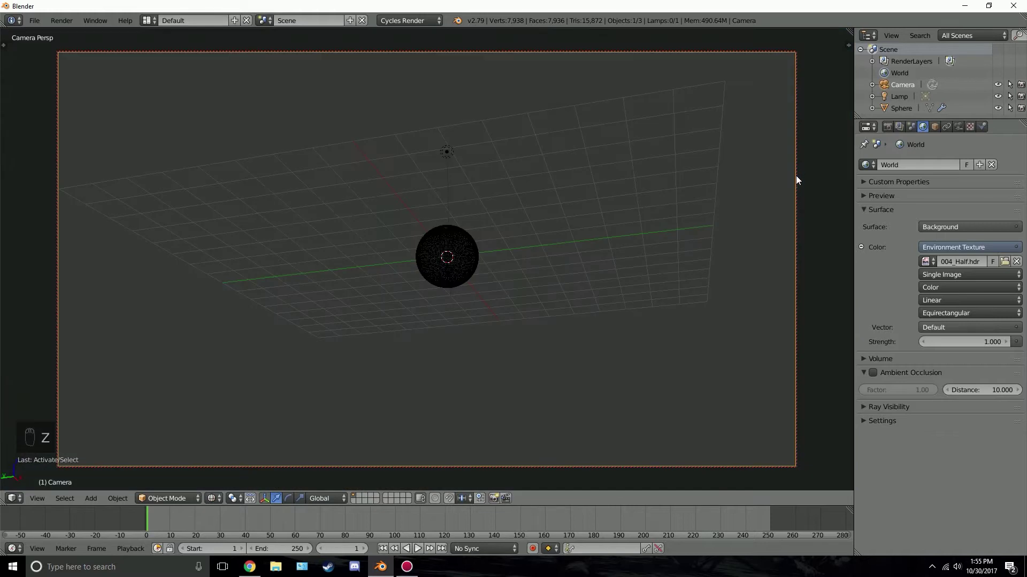
click(957, 126)
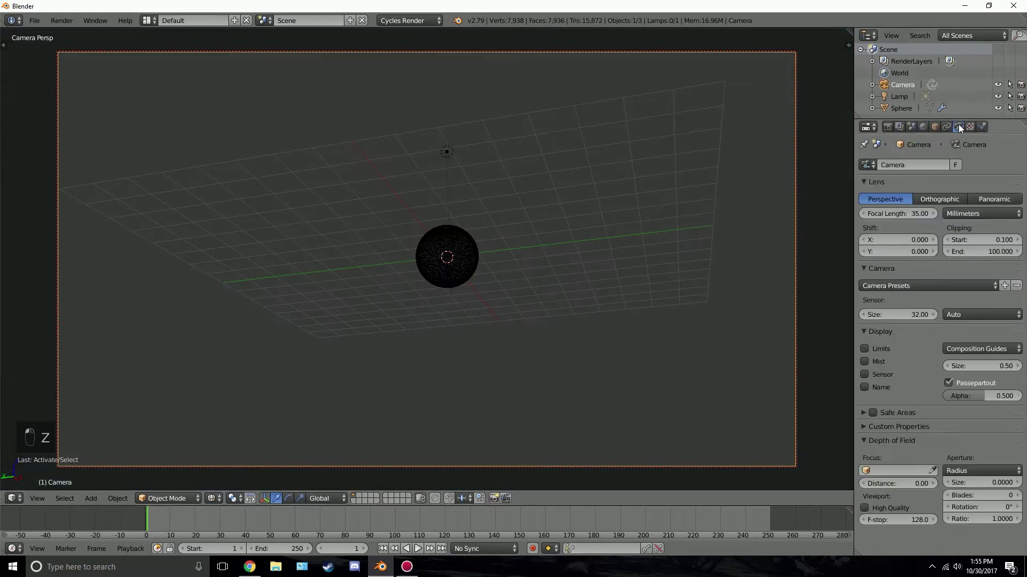
drag(878, 212, 930, 212)
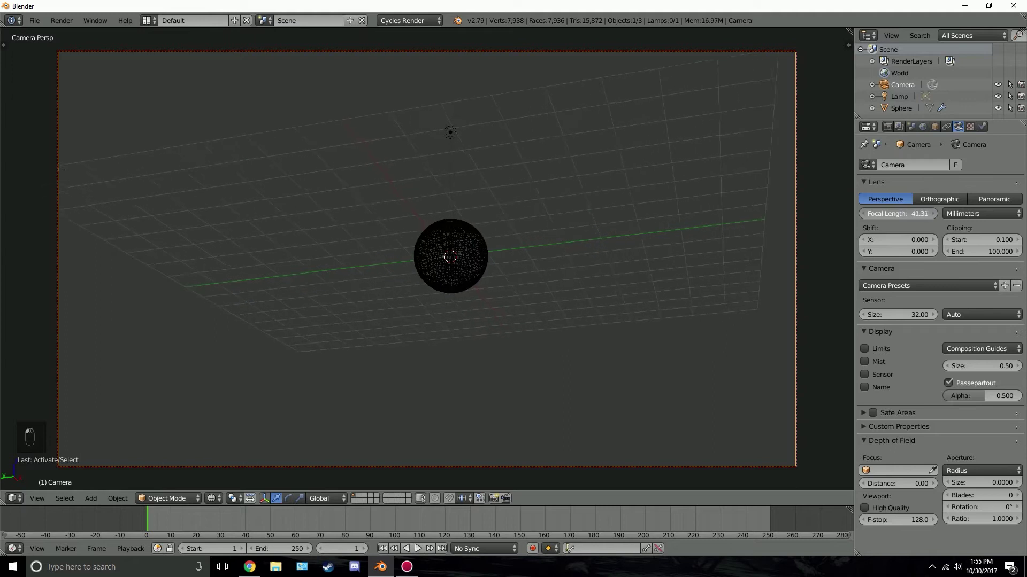
click(903, 214)
text(0)
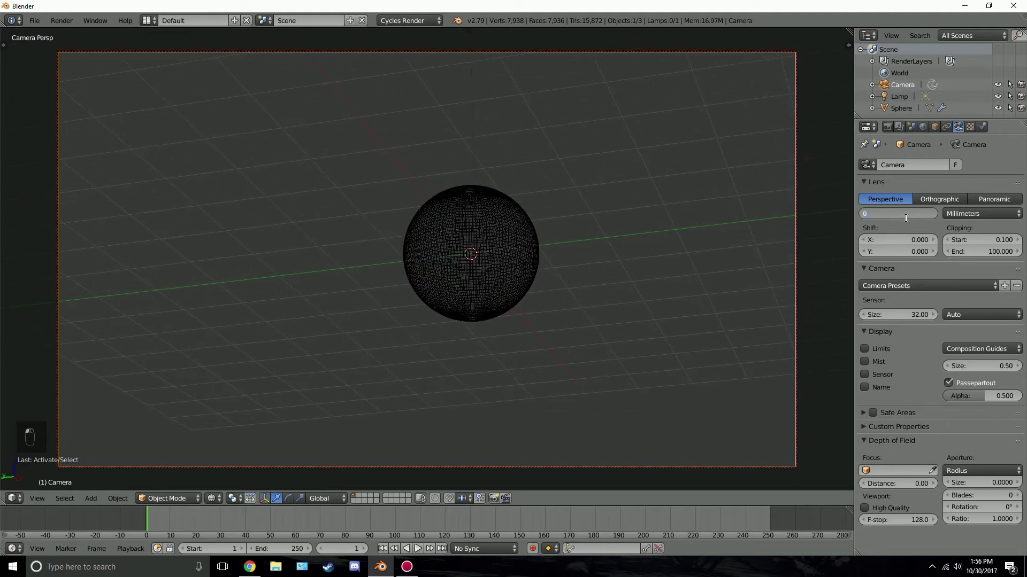
key(BackSpace)
text(18)
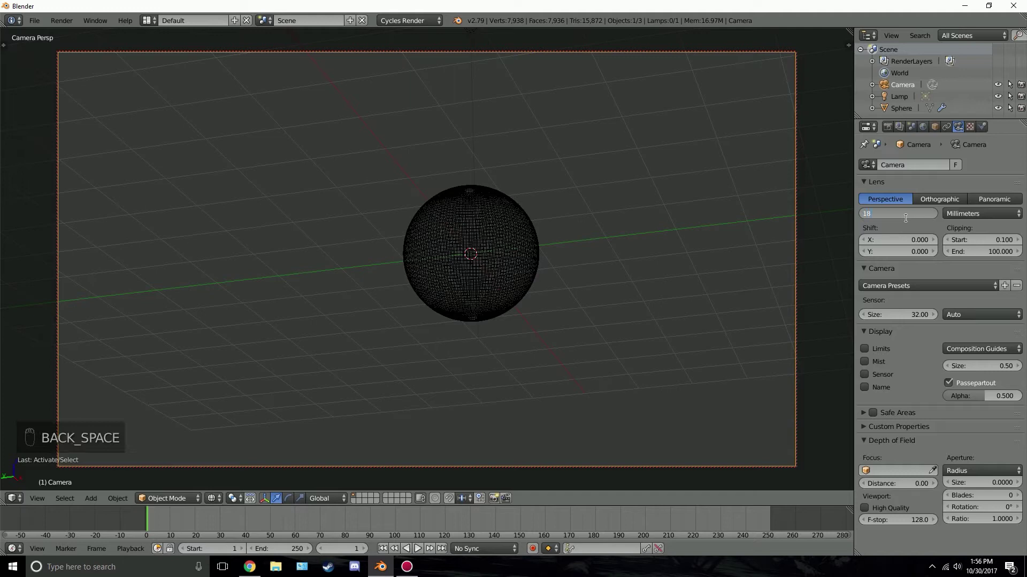
text(0)
key(Return)
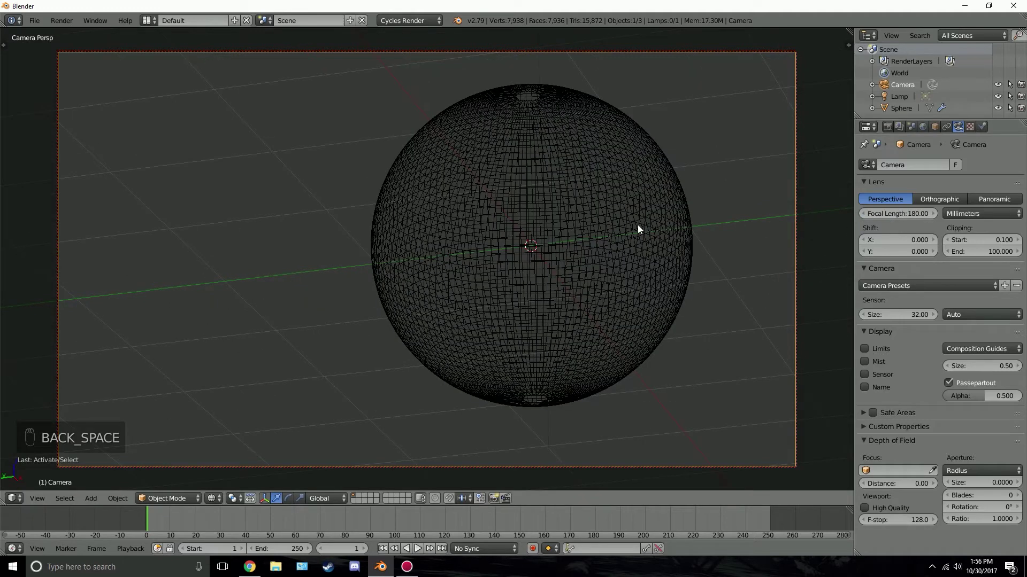
Move the camera so the sphere sits centred in the frame and preview it in rendered shading
key(g)
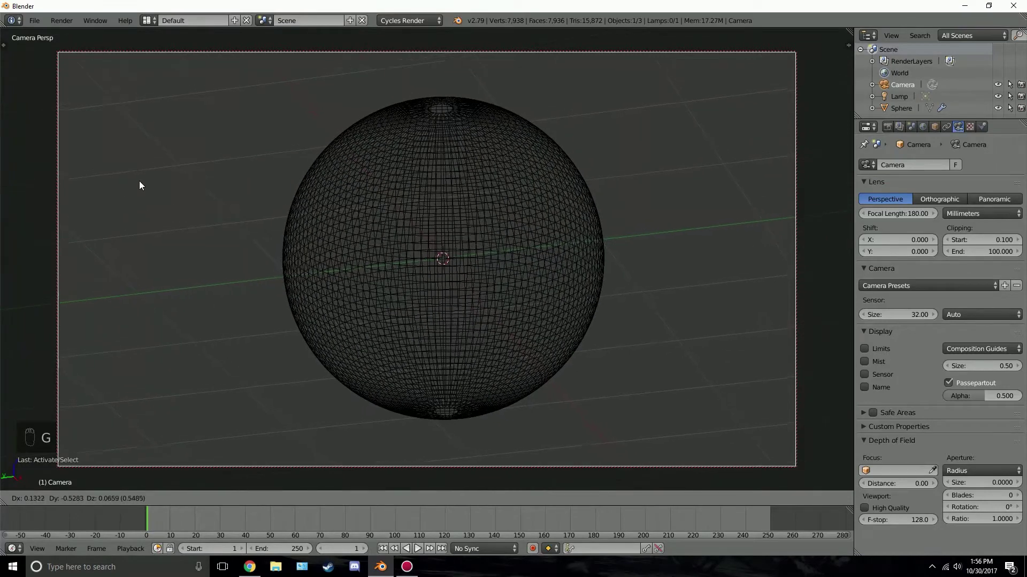
click(120, 174)
key(shift+z)
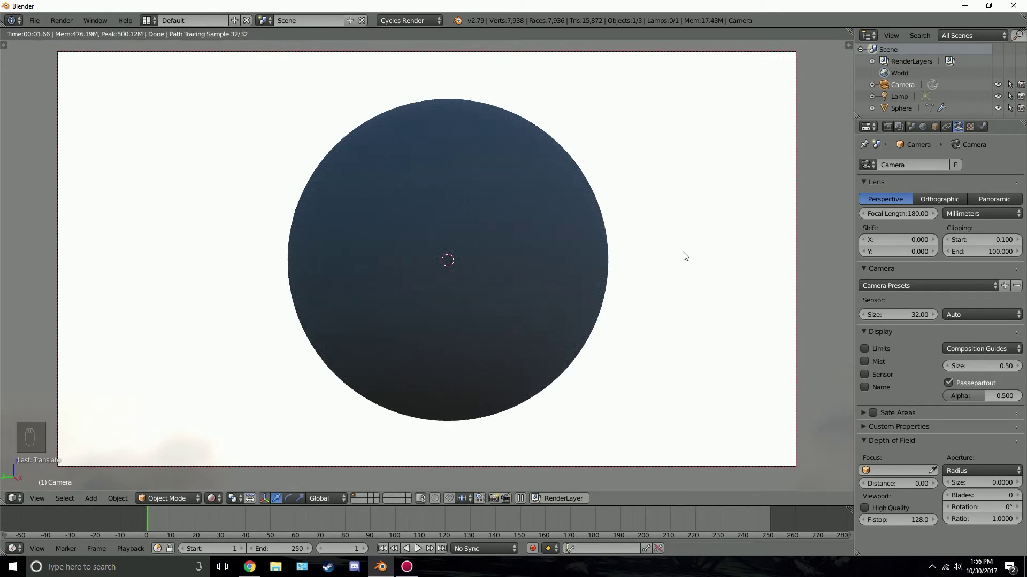
Set the world background strength to 0.09 and preview the darkened sky in rendered shading
key(z)
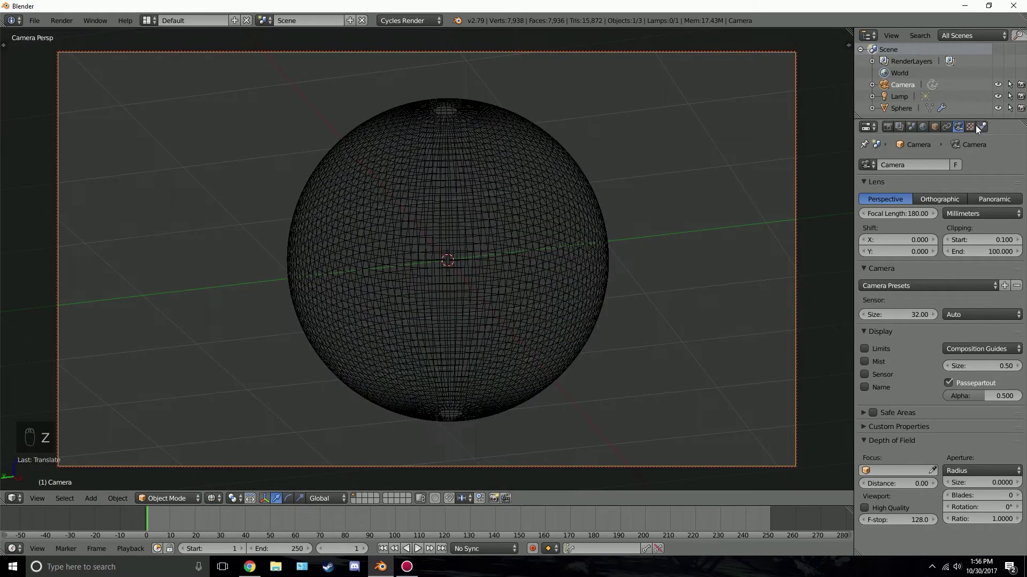
click(922, 127)
click(973, 341)
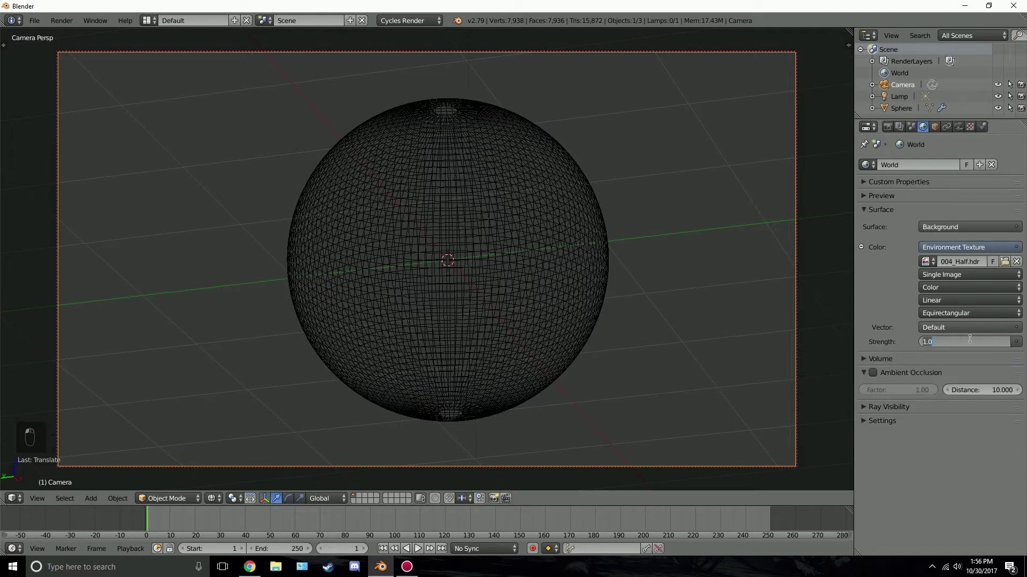
key(BackSpace)
text(.09)
key(Return)
key(shift+z)
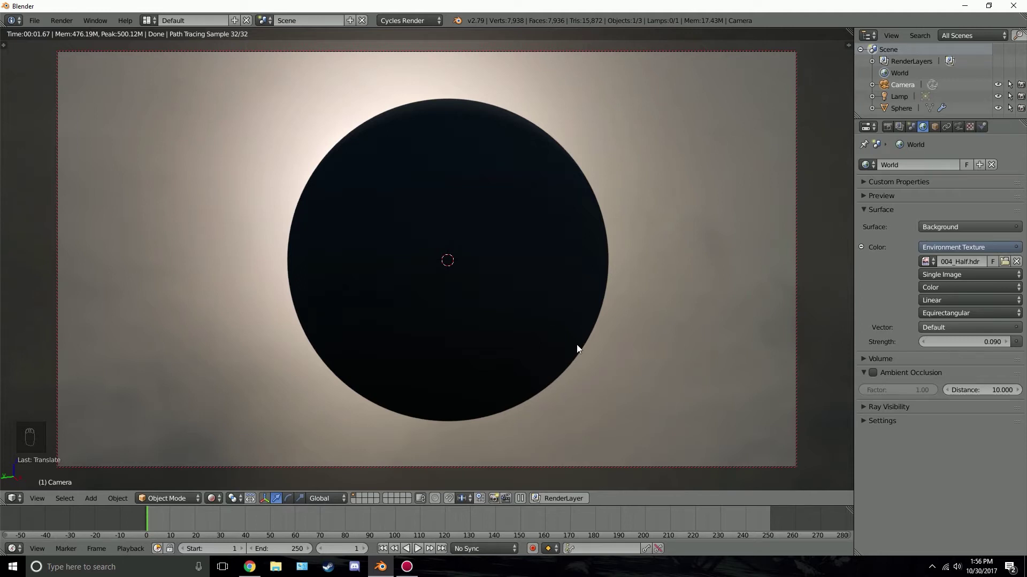
Return the viewport to solid shading and leave the camera view
key(z)
key(z)
key(z)
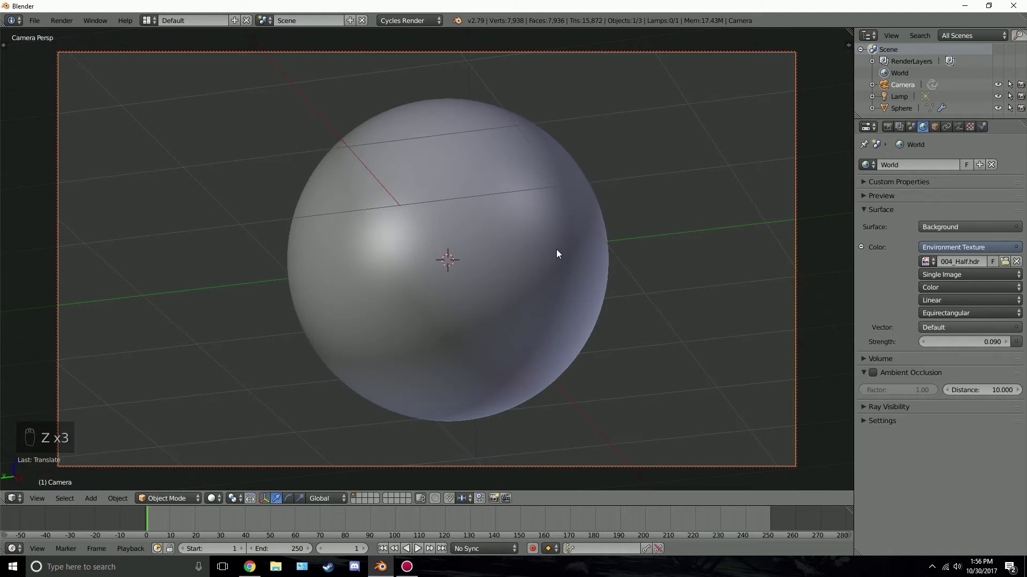
key(n)
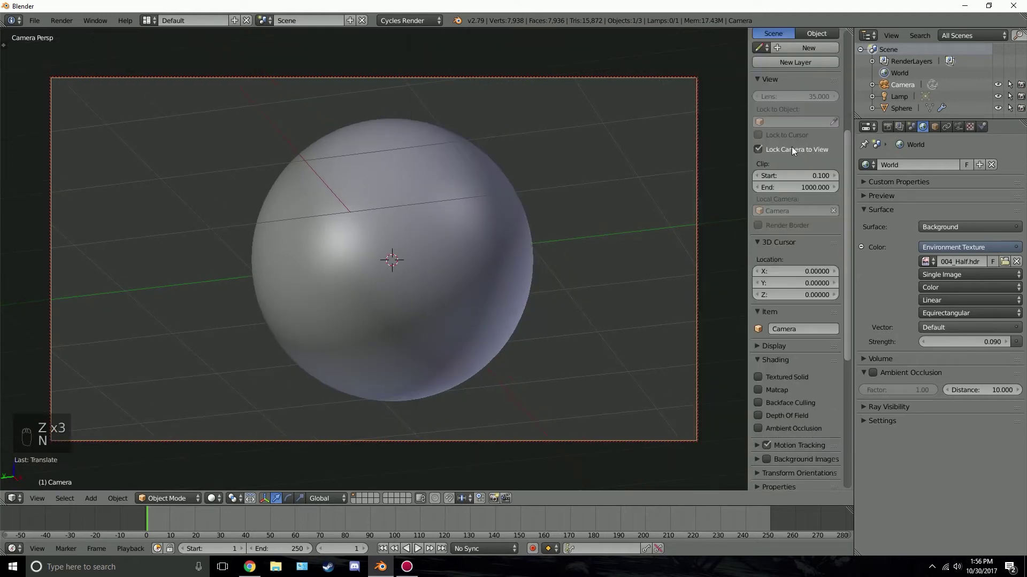
key(n)
key(KP_0)
Duplicate the sphere and place the copy beside the original, on the side facing away from the camera
middle_drag(602, 262, 338, 317)
scroll(609, 216, down, 3)
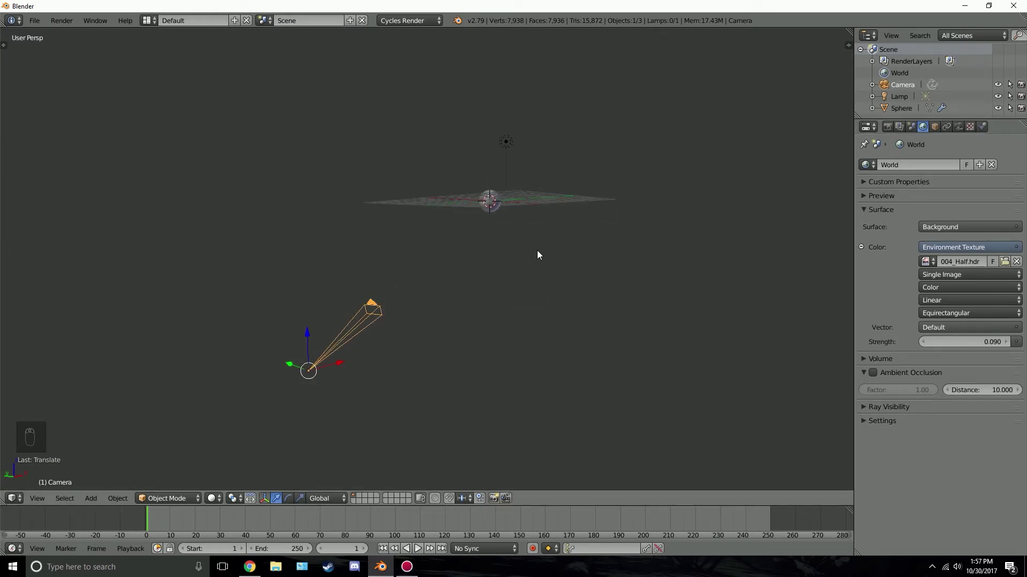
middle_drag(537, 255, 578, 251)
right_click(308, 174)
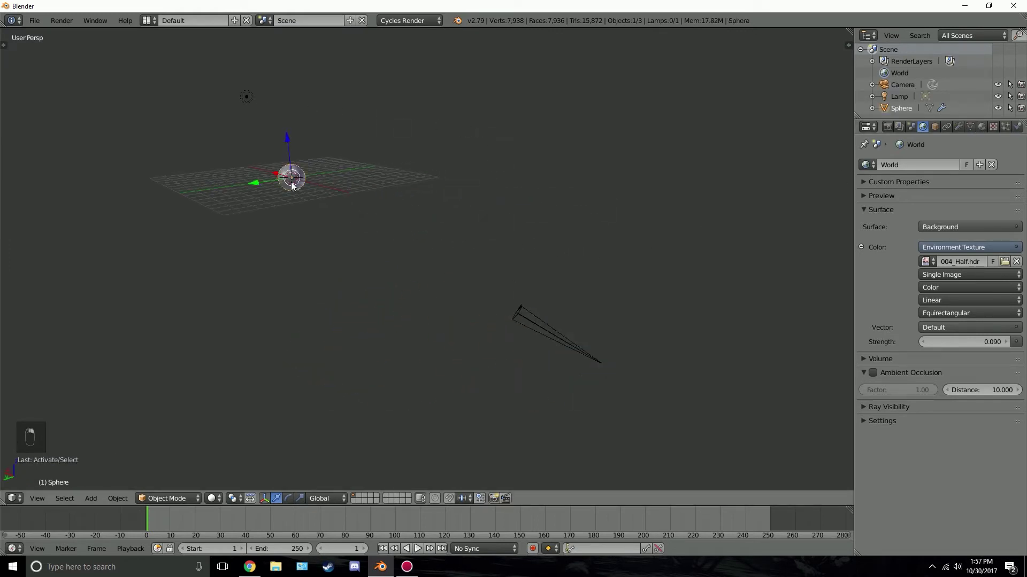
shift+middle_drag(308, 174, 483, 233)
scroll(483, 233, up, 5)
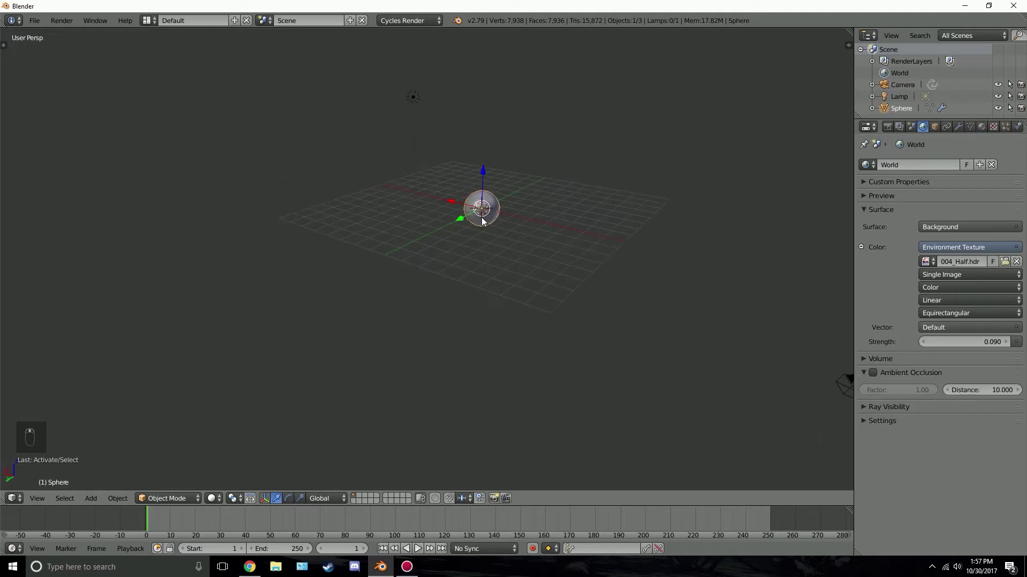
key(shift+d)
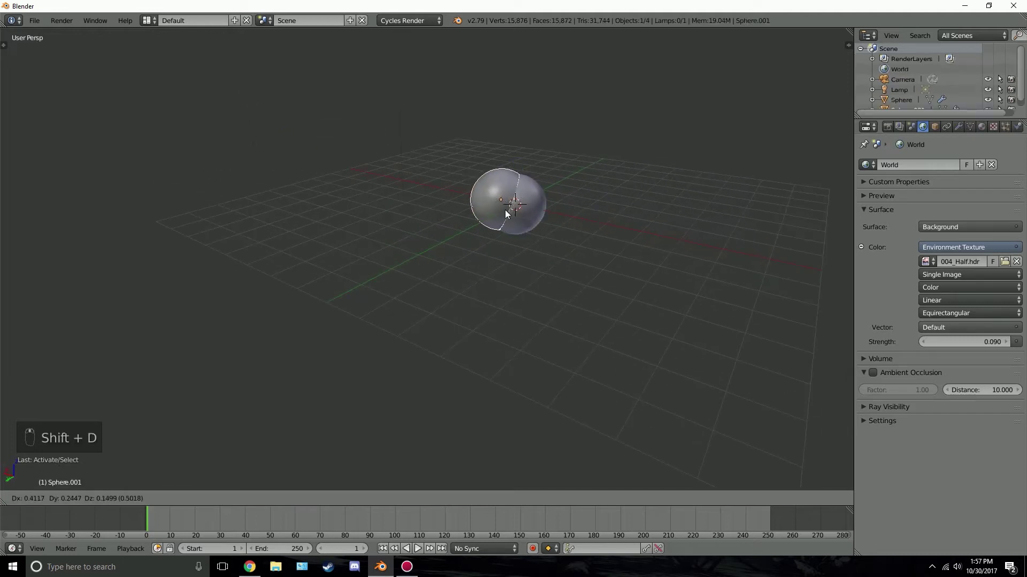
click(459, 195)
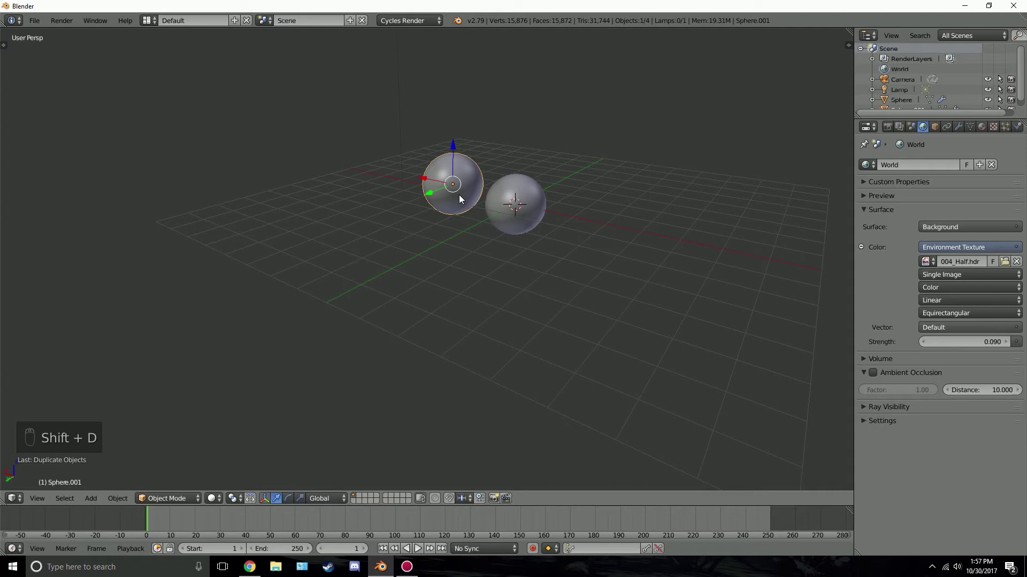
In camera view, move the copy directly behind the original sphere and scale it up slightly so it forms a thin rim
key(KP_0)
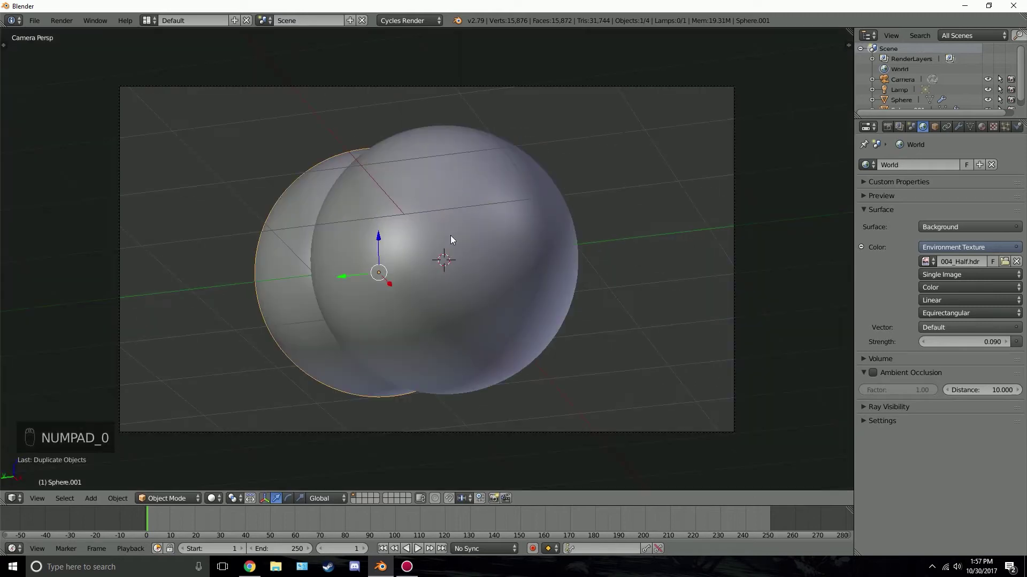
key(g)
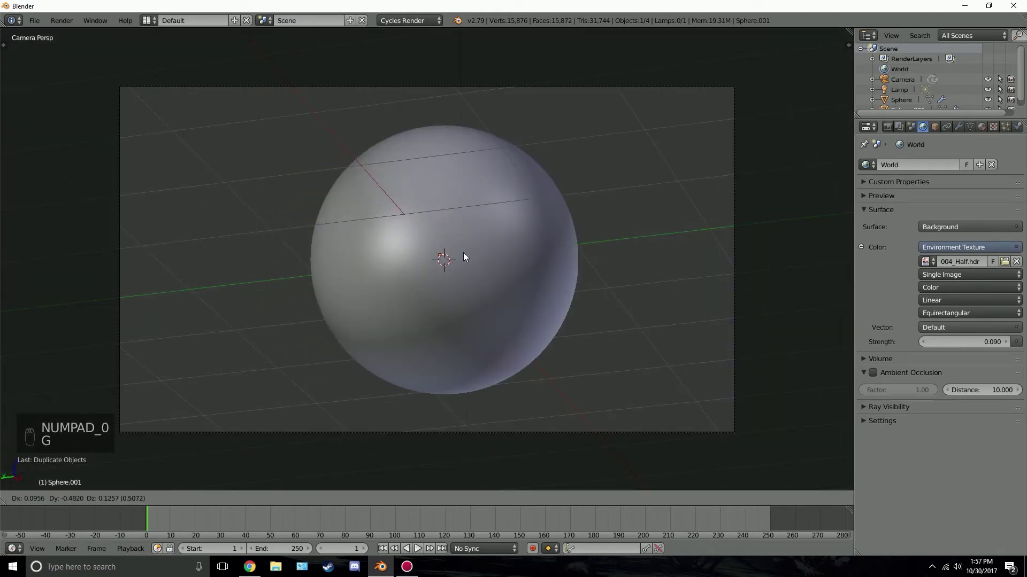
click(463, 253)
key(s)
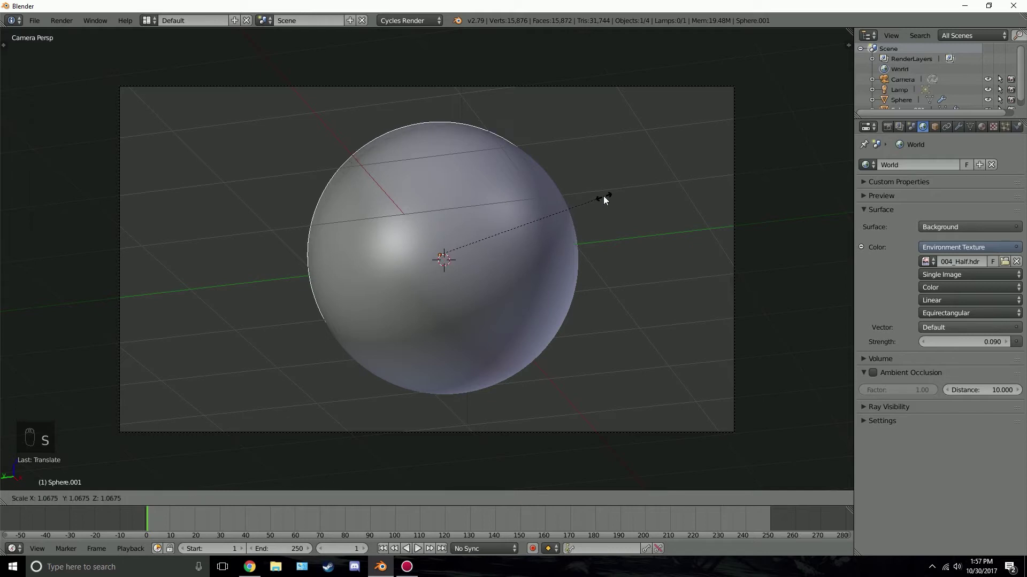
click(606, 195)
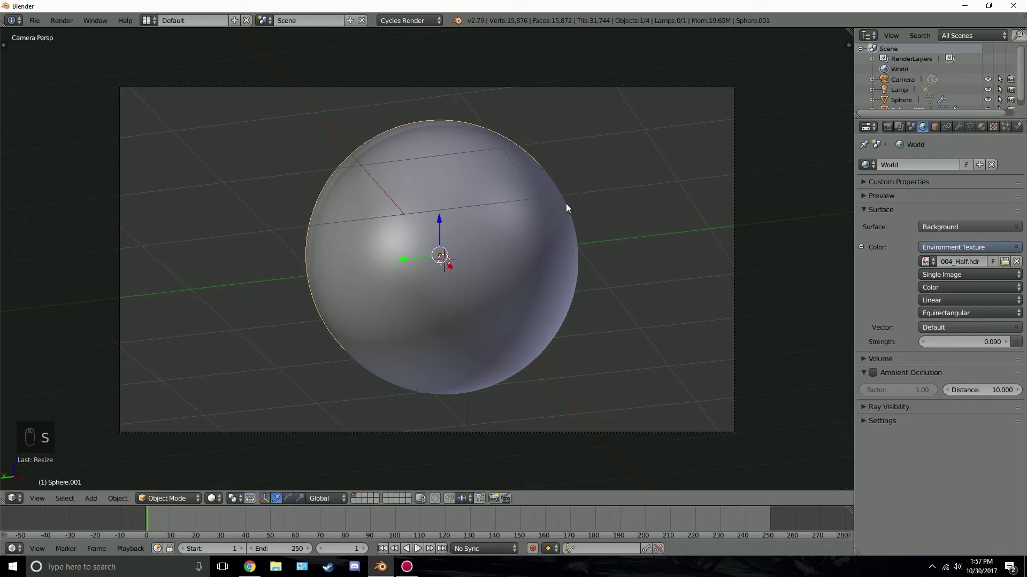
key(g)
click(532, 214)
key(s)
click(623, 208)
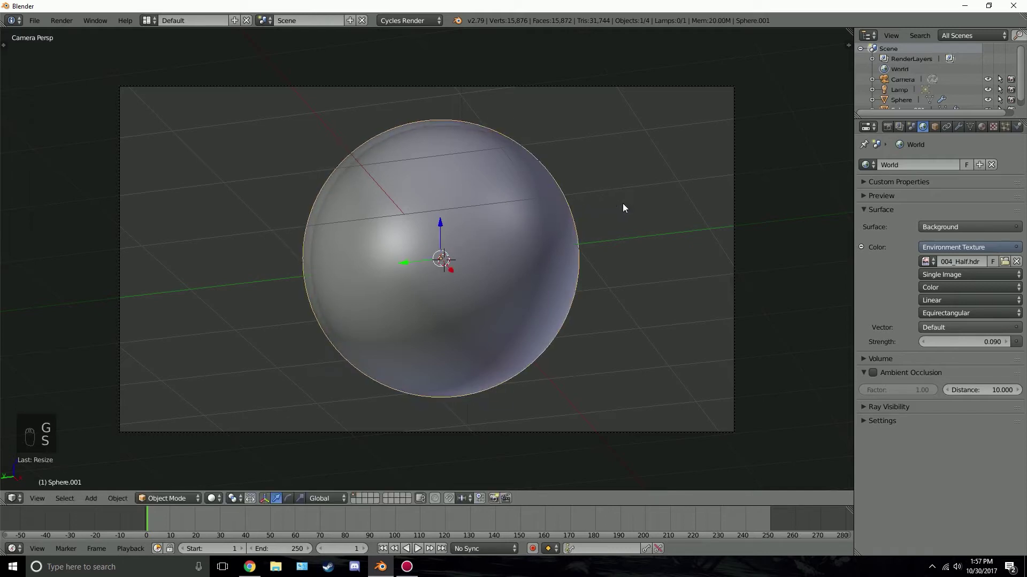
Fine-tune the rear sphere's position and shrink it by about 1% so only a thin crescent extends past the front sphere
key(g)
click(619, 202)
key(z)
scroll(577, 207, up, 2)
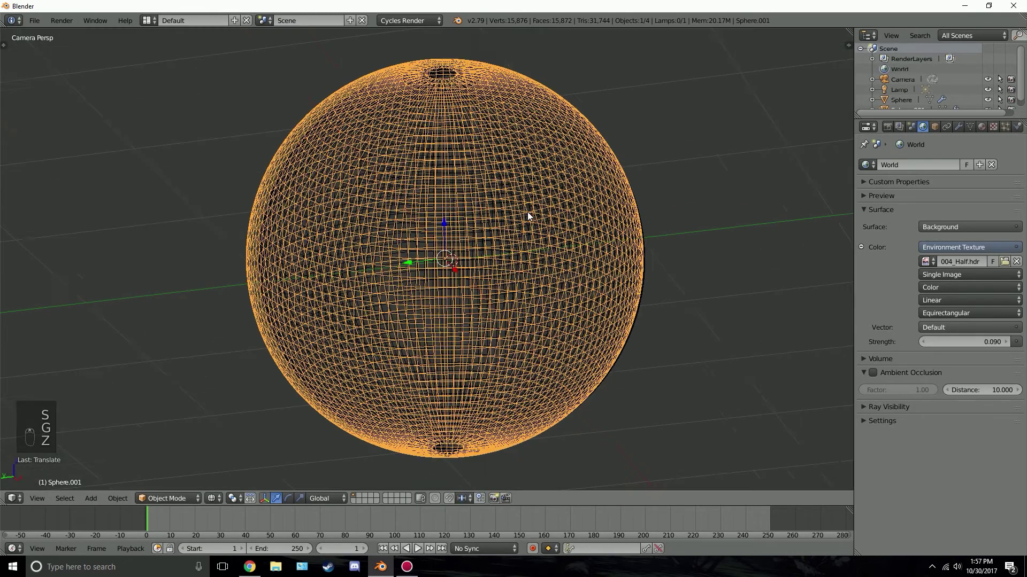
key(g)
click(530, 212)
key(z)
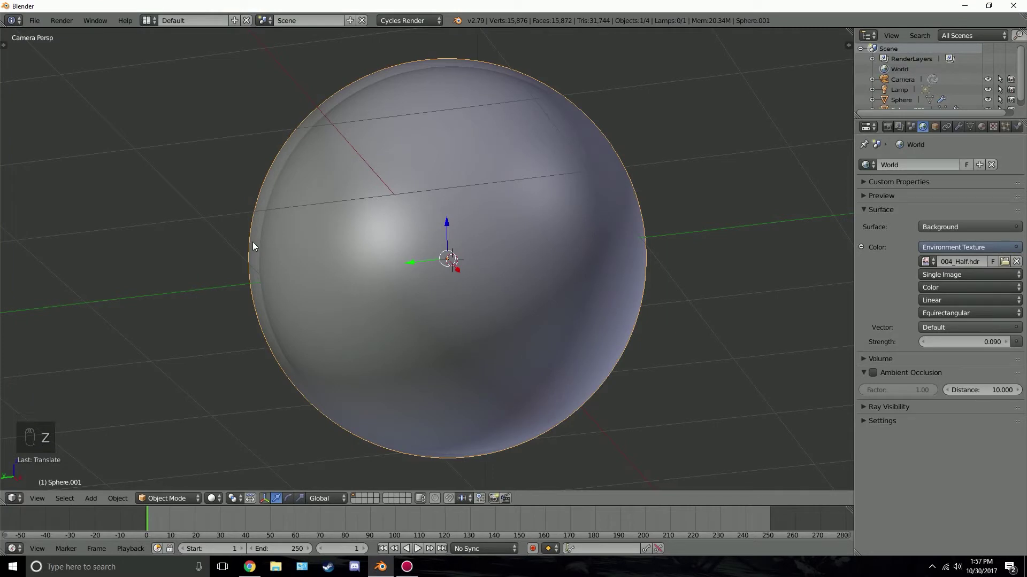
key(g)
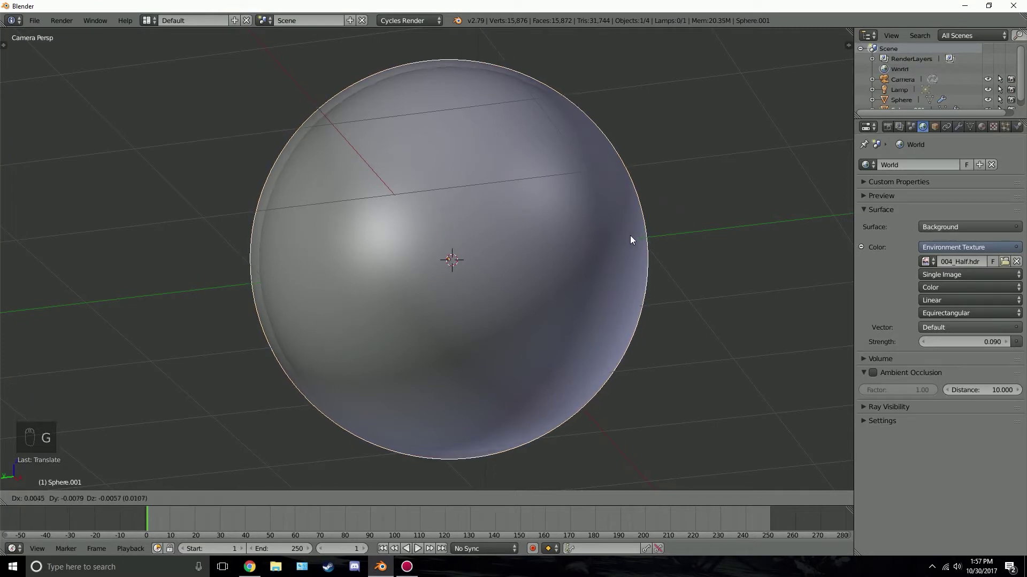
click(628, 239)
key(s)
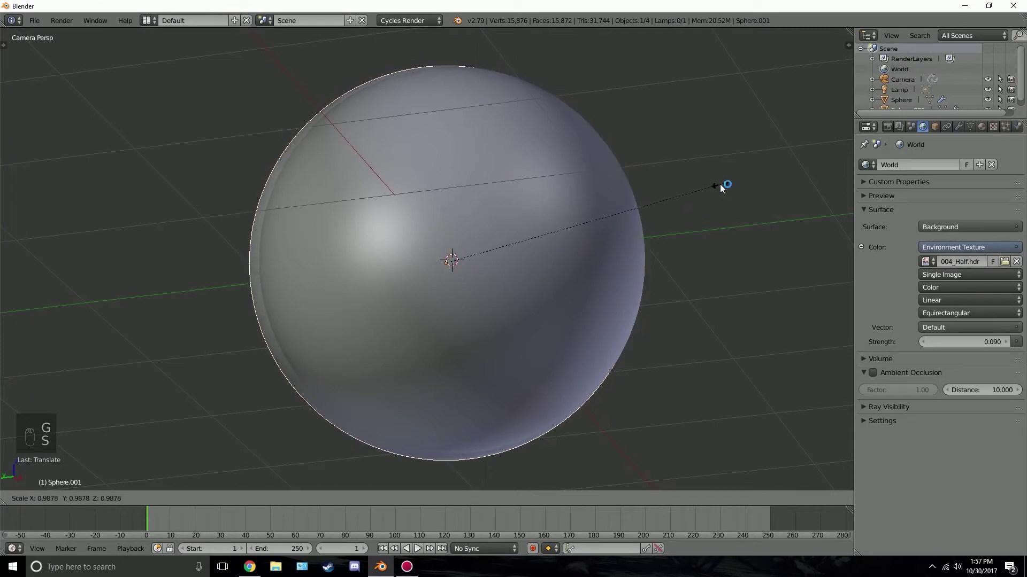
click(716, 192)
right_drag(553, 264, 554, 267)
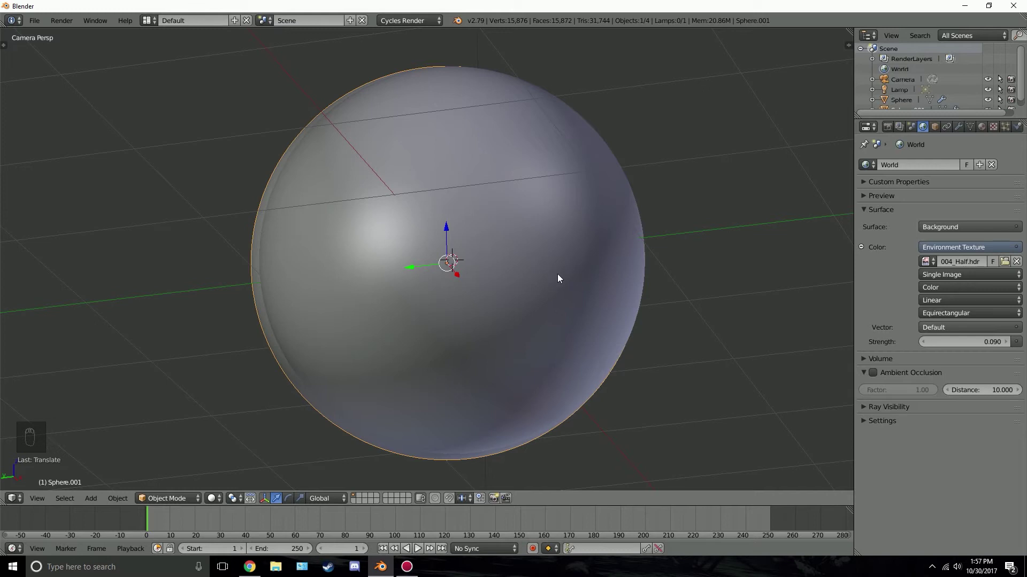
Give the rear sphere a new material with an Emission surface shader at strength 10
click(982, 127)
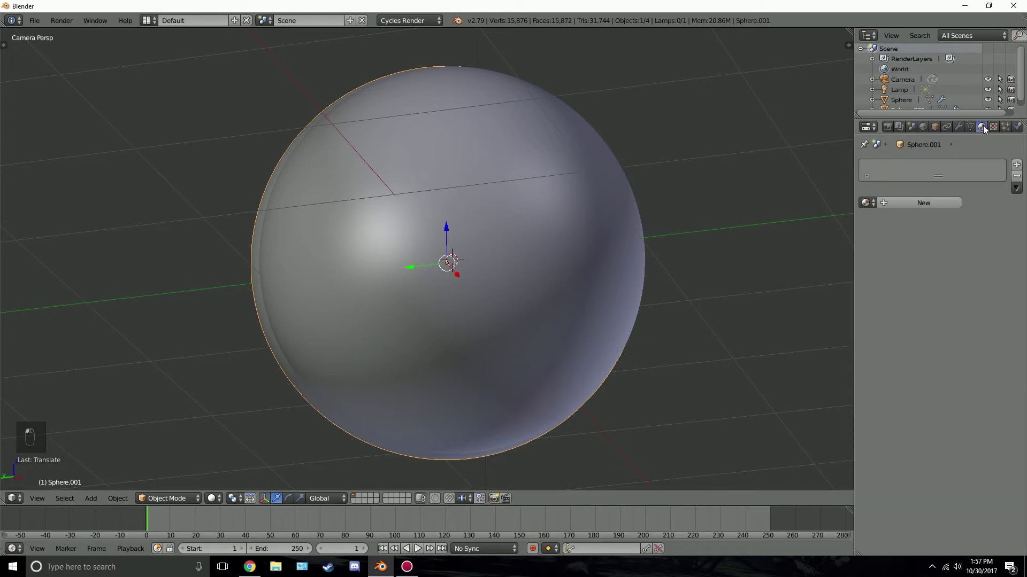
click(923, 203)
click(930, 263)
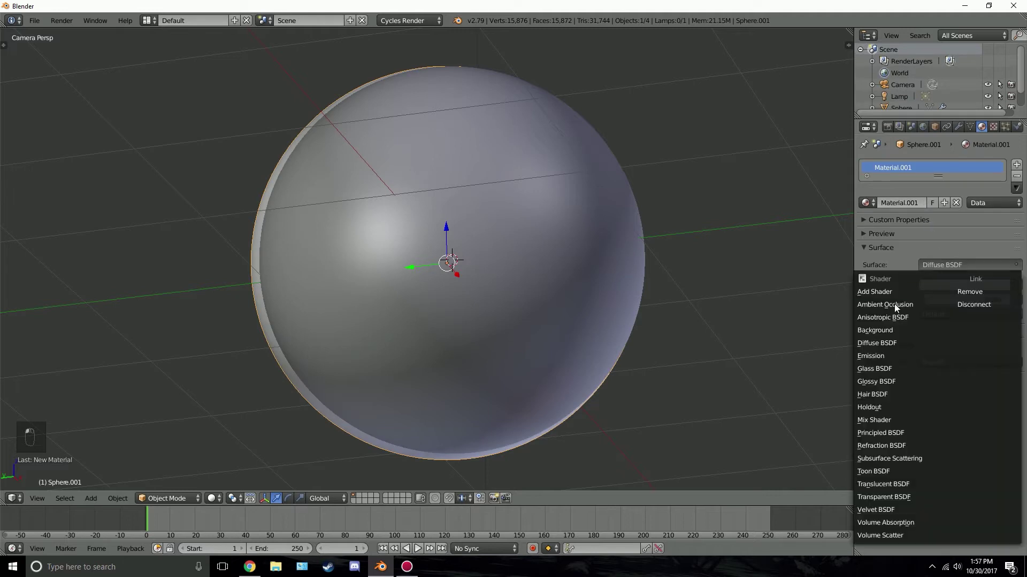
click(883, 356)
click(964, 300)
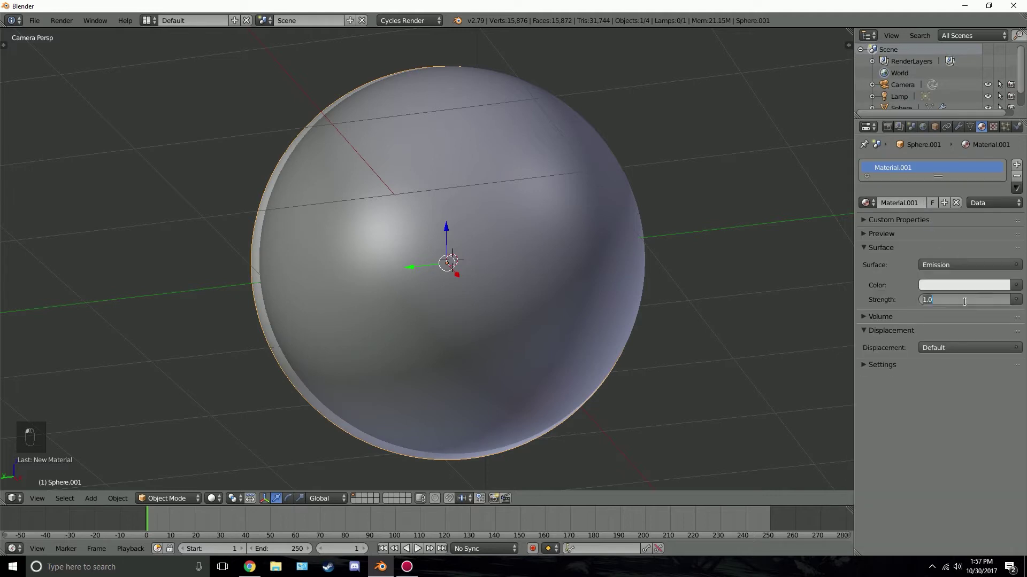
text(10)
key(Return)
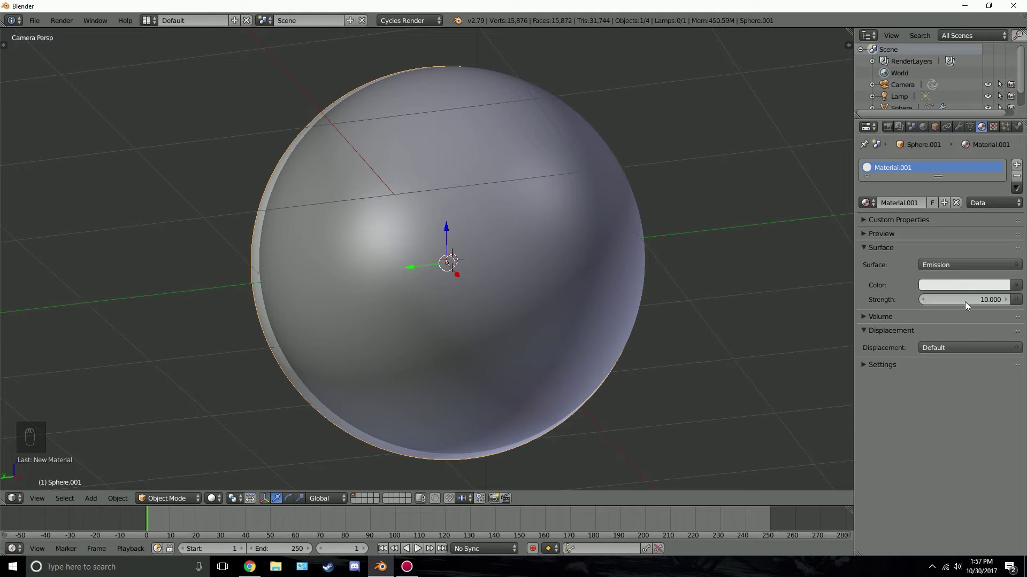
In rendered preview, nudge the rear emissive sphere by about 0.02 units so the glowing rim surrounds the front sphere more evenly
key(shift+z)
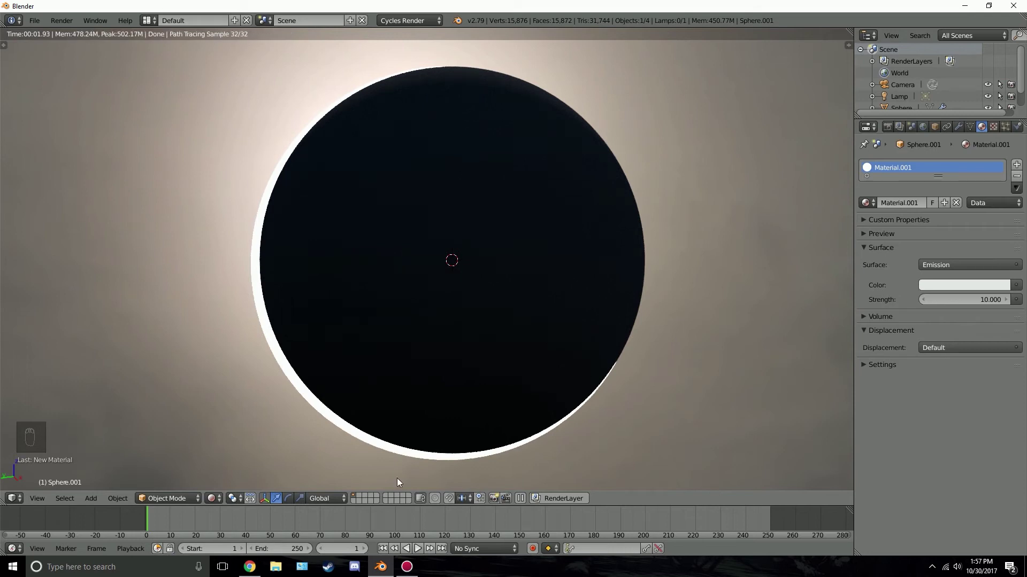
key(g)
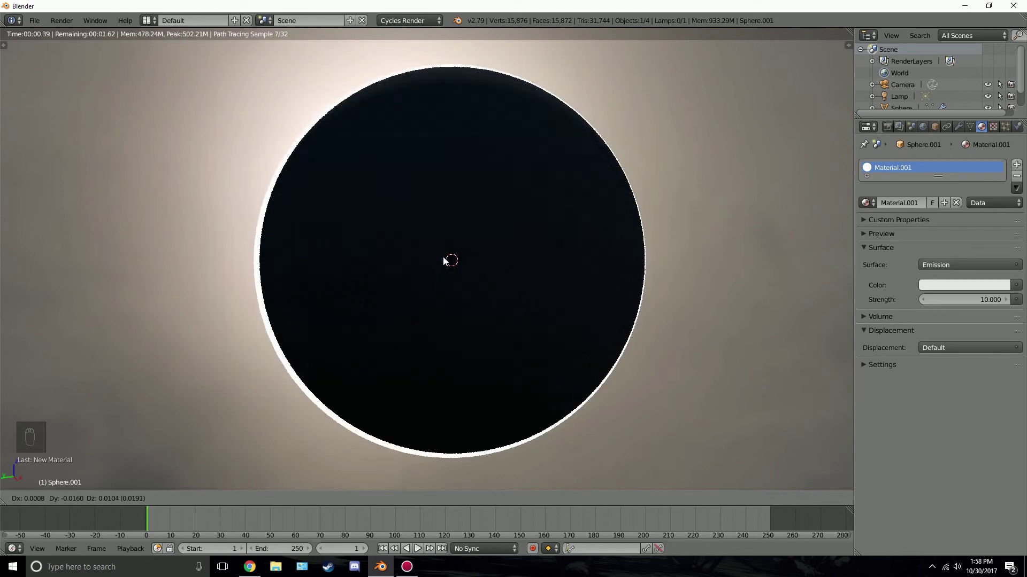
click(443, 261)
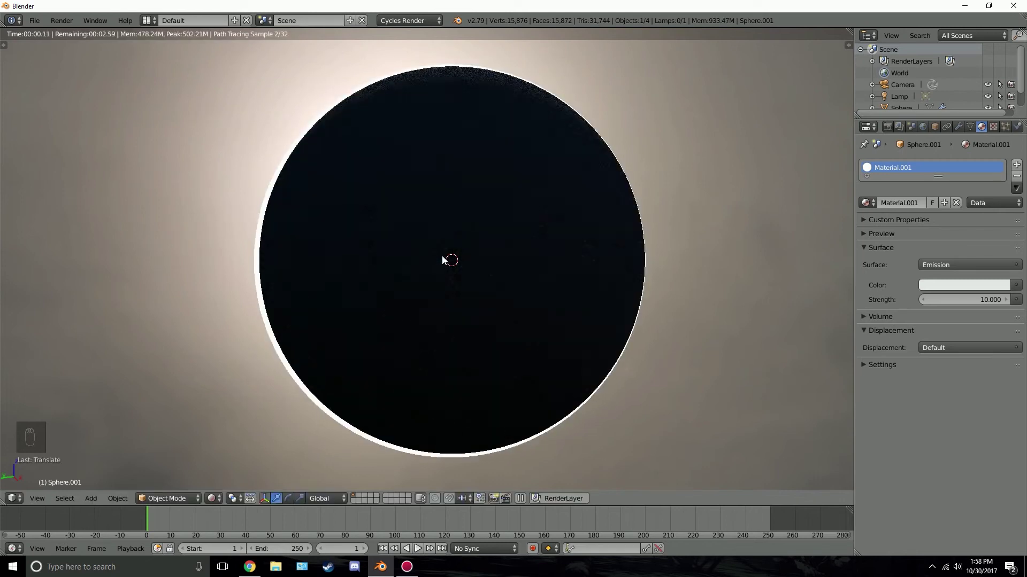
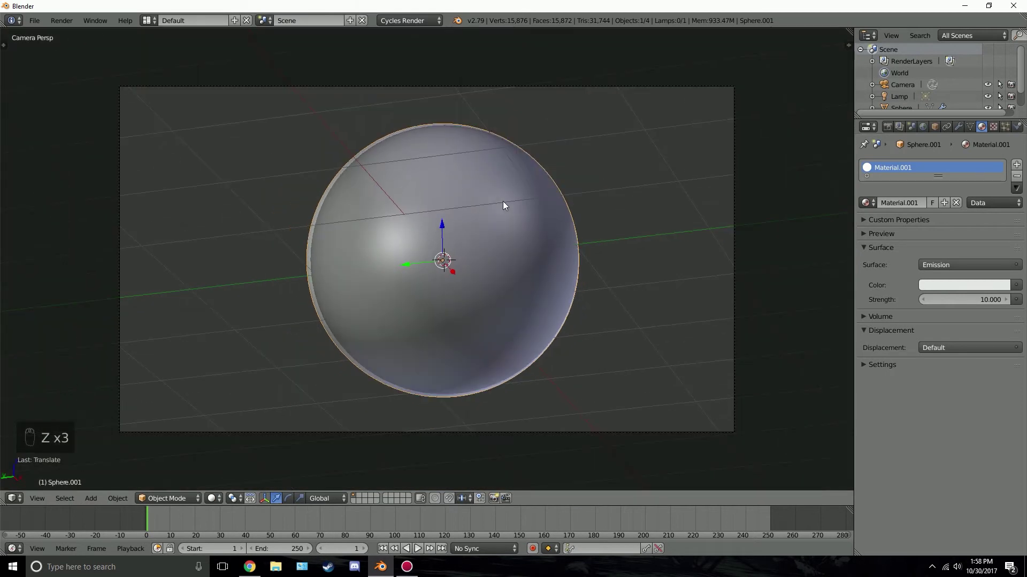
Duplicate the rear emissive sphere in place and scale the copy down to about 0.37
click(306, 266)
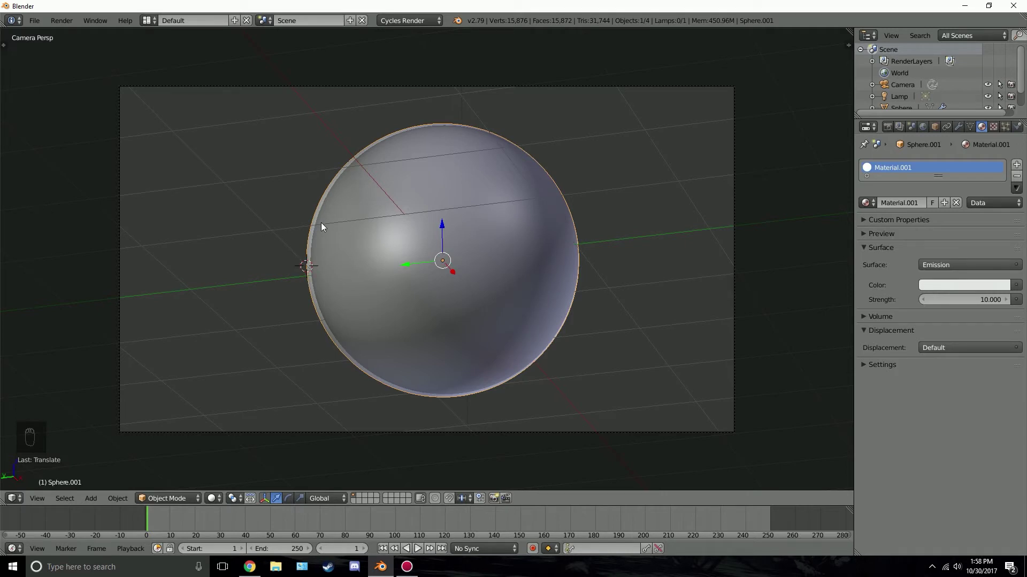
scroll(347, 215, up, 2)
shift+middle_drag(354, 219, 417, 197)
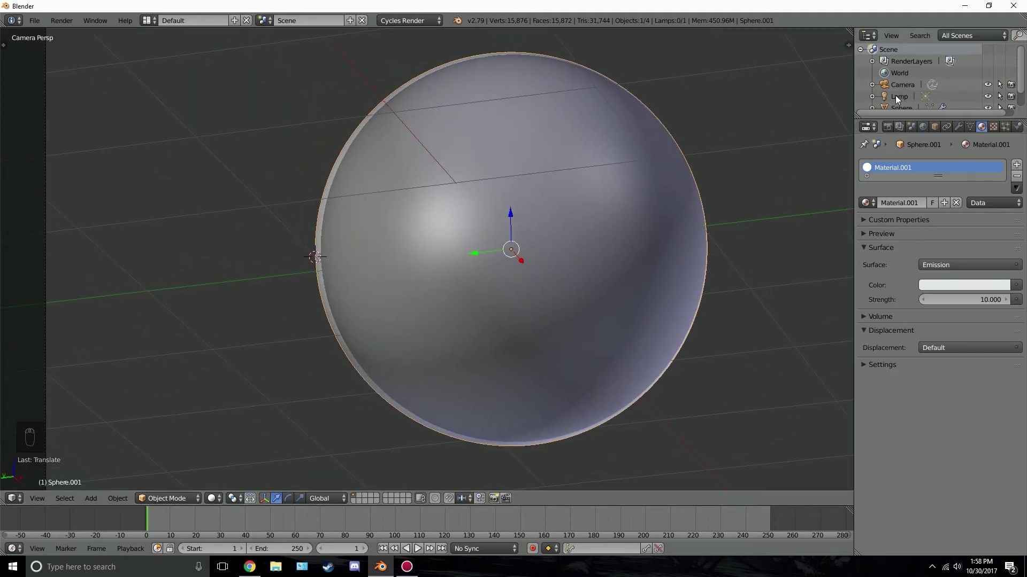
key(shift+d)
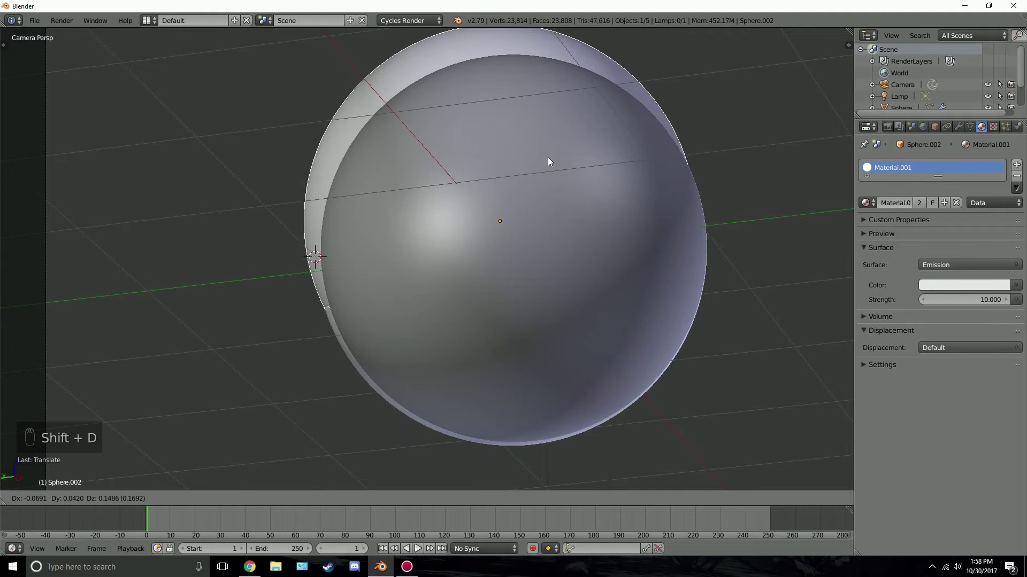
right_click(546, 157)
key(s)
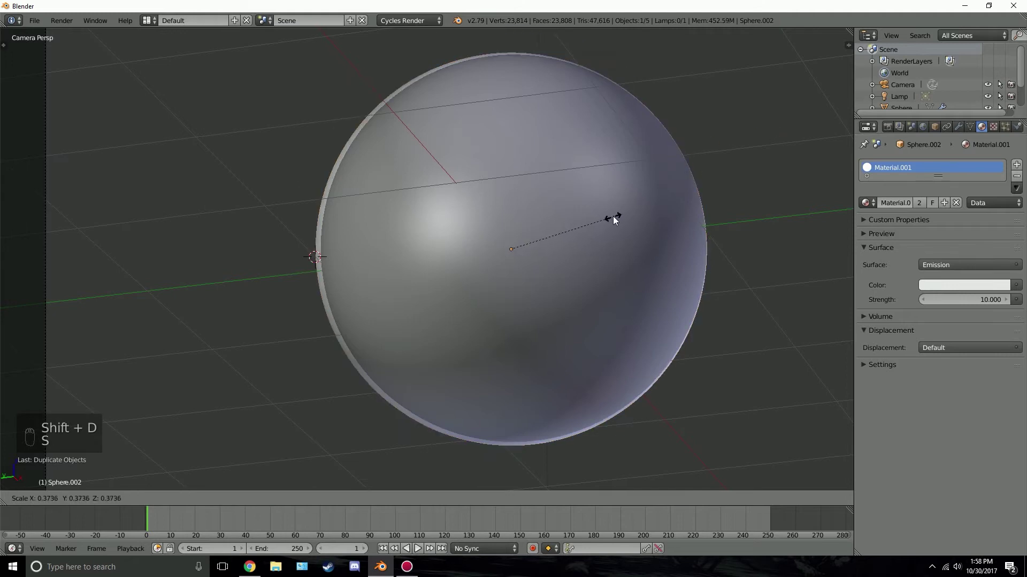
click(613, 216)
Move the small emissive copy to the rim's left edge so it bulges slightly past the rim, and check it in rendered preview
key(z)
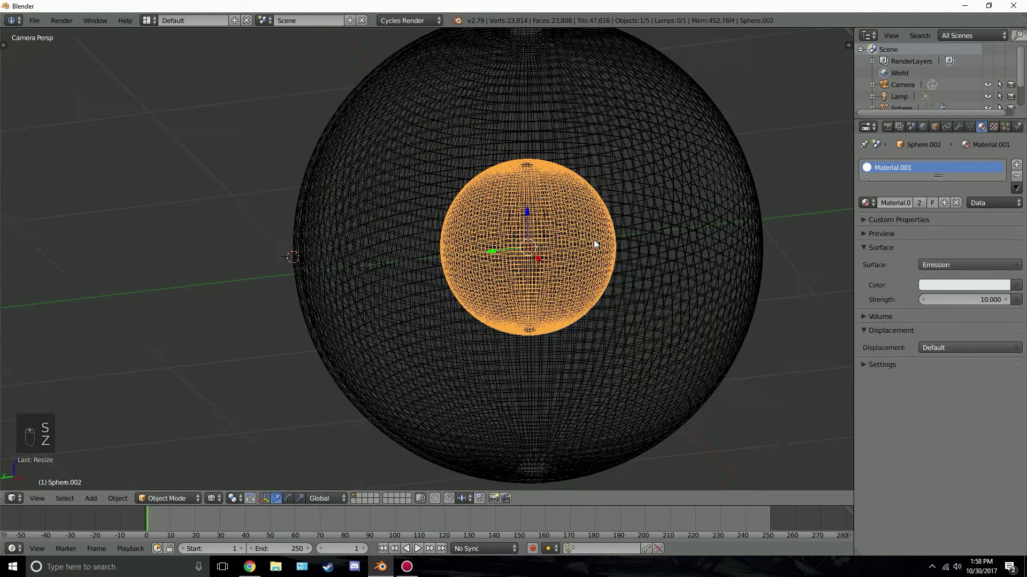
scroll(596, 241, up, 2)
key(g)
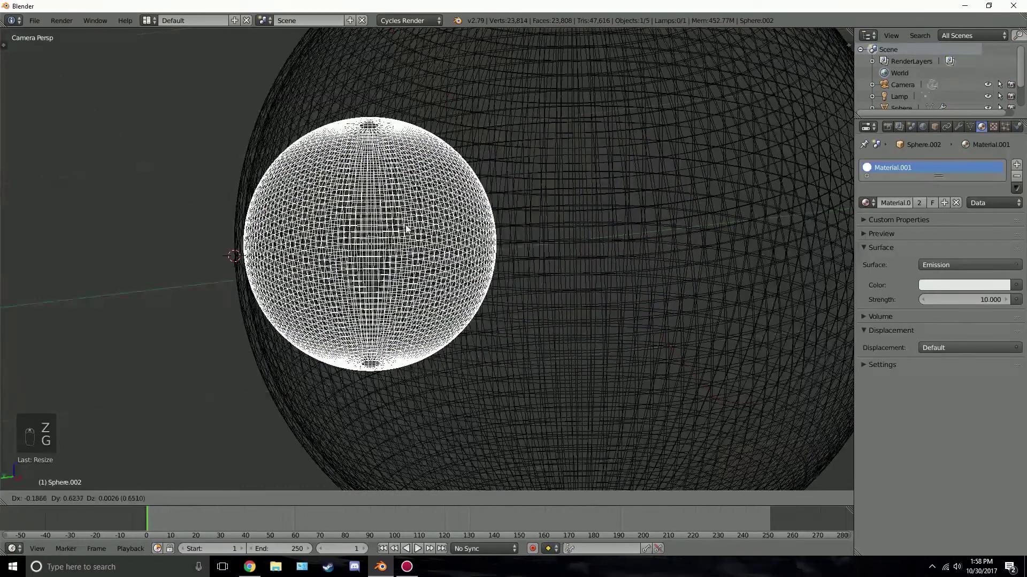
click(398, 225)
key(z)
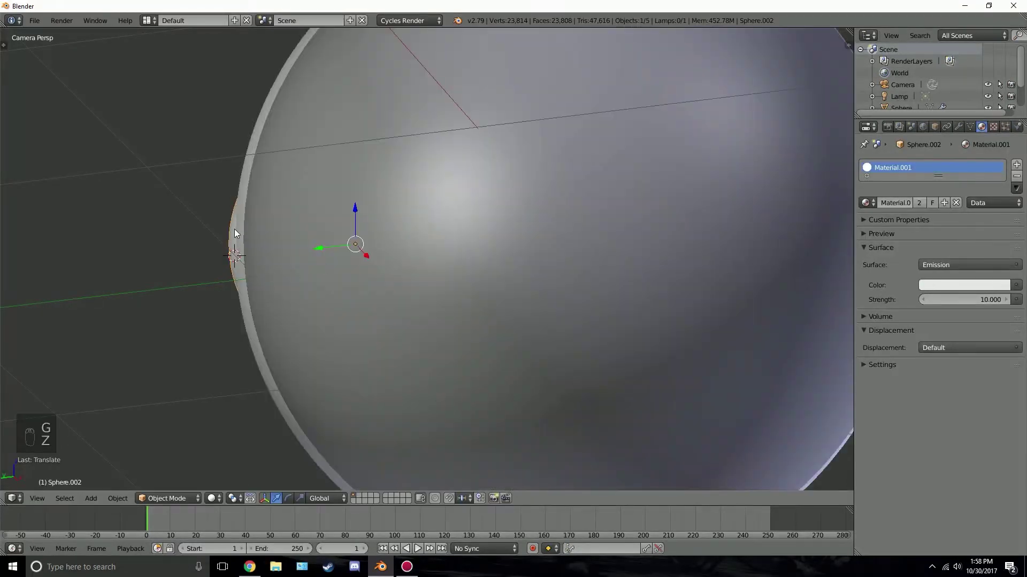
key(g)
click(336, 222)
key(g)
click(327, 222)
key(shift+z)
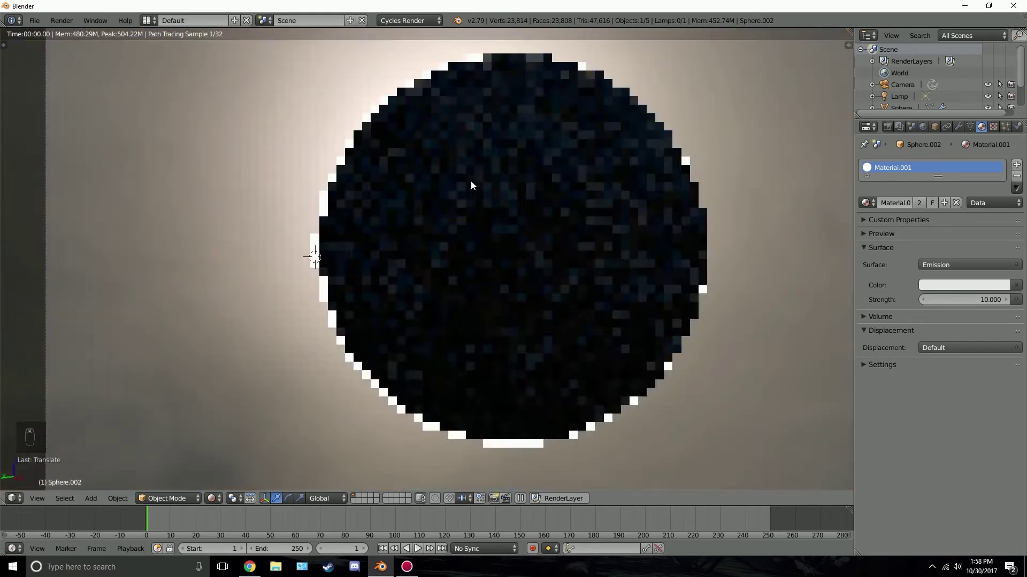
key(shift+z)
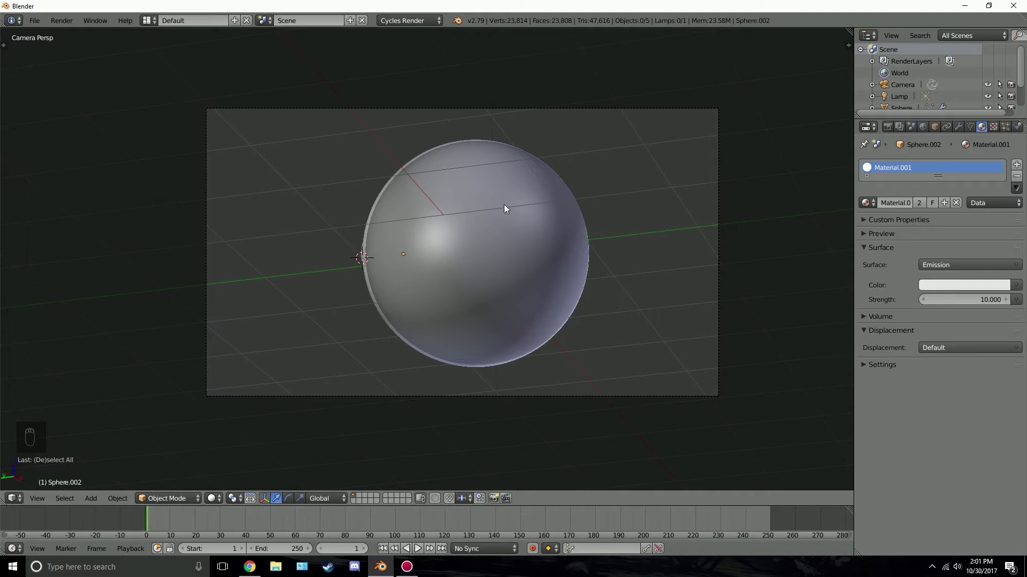
Select the front sphere, switch to Chrome and open the full-size Solar System Scope image from the moon texture results
right_click(508, 225)
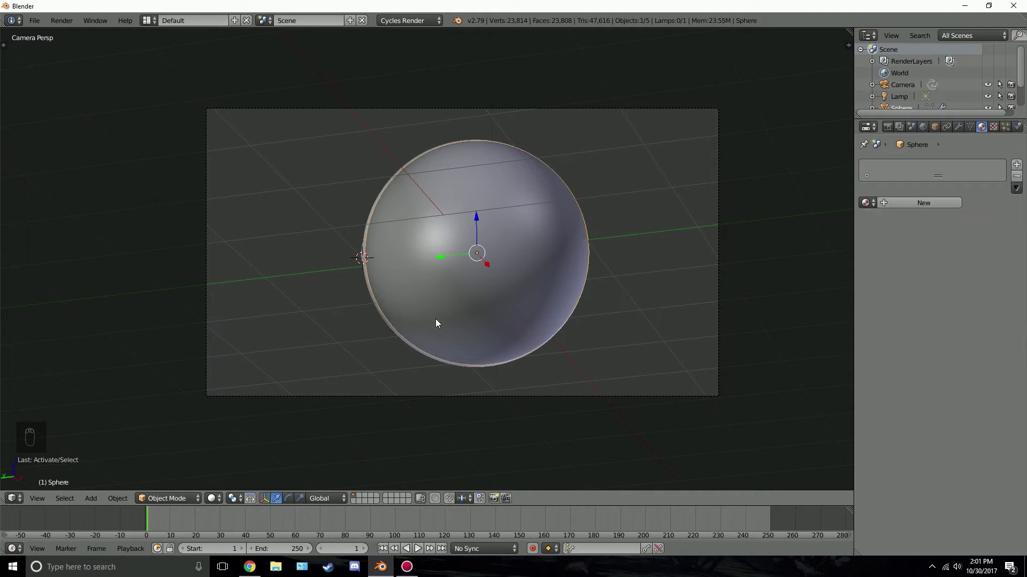
click(250, 567)
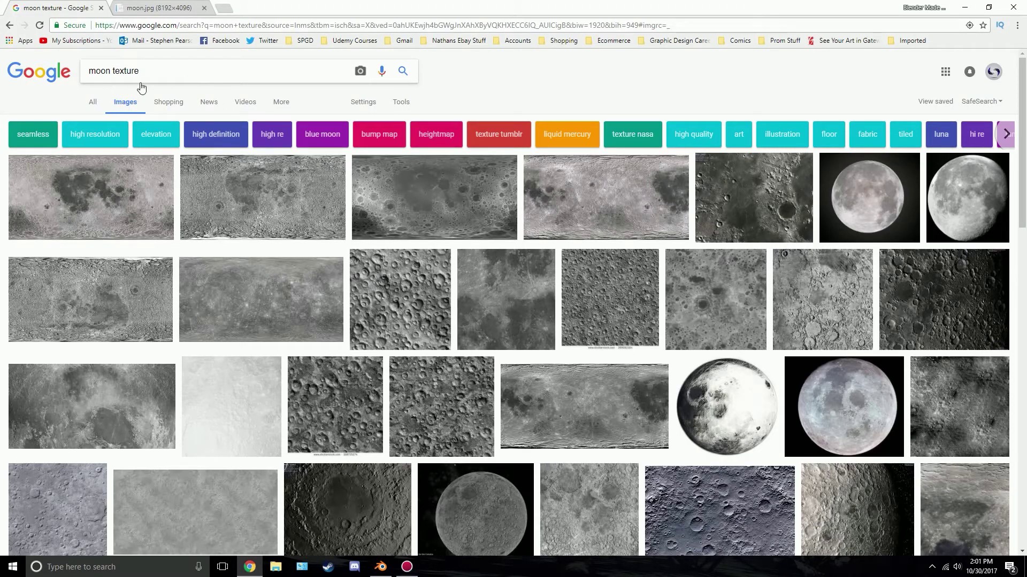
click(95, 206)
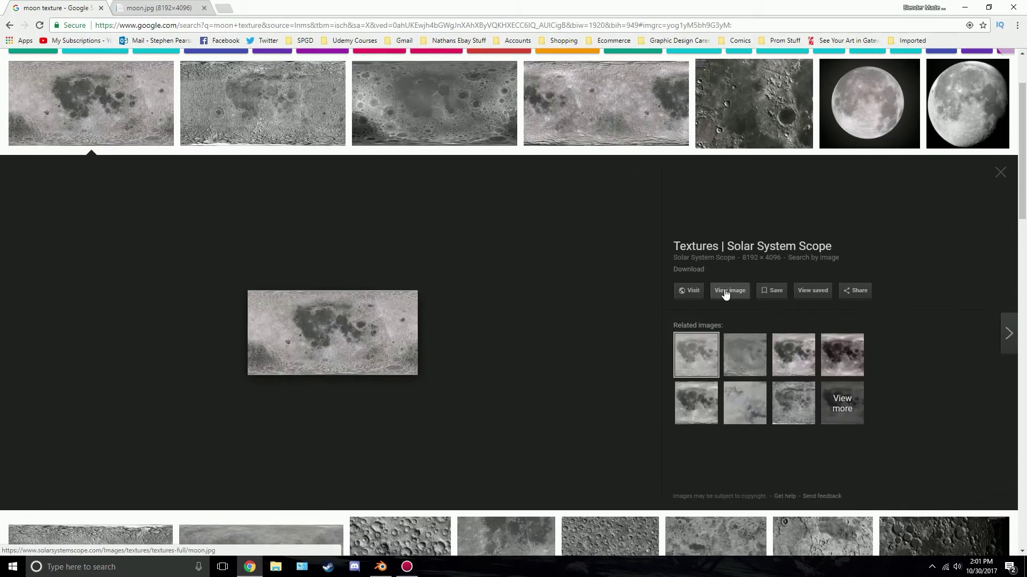
click(726, 292)
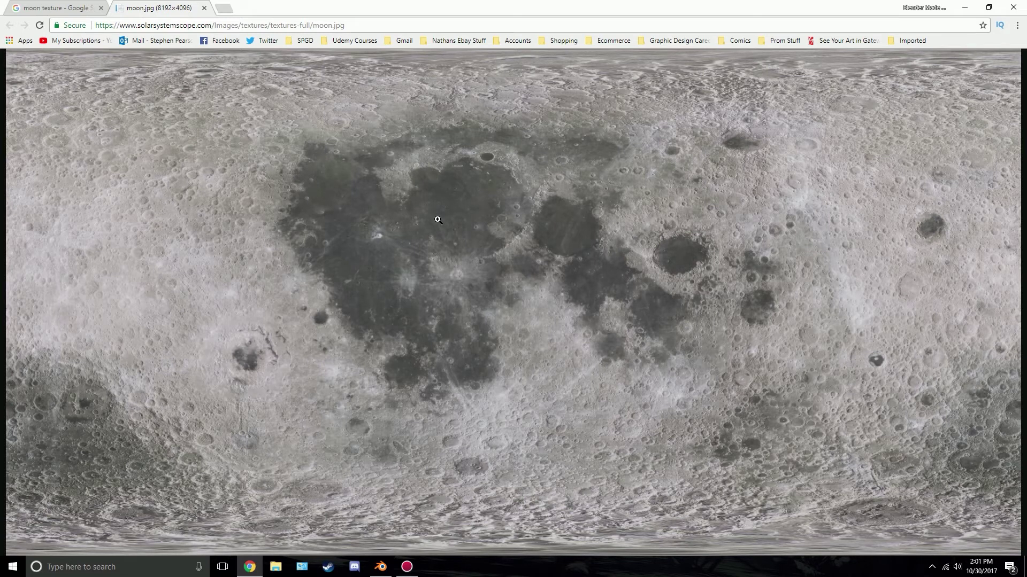
right_click(428, 317)
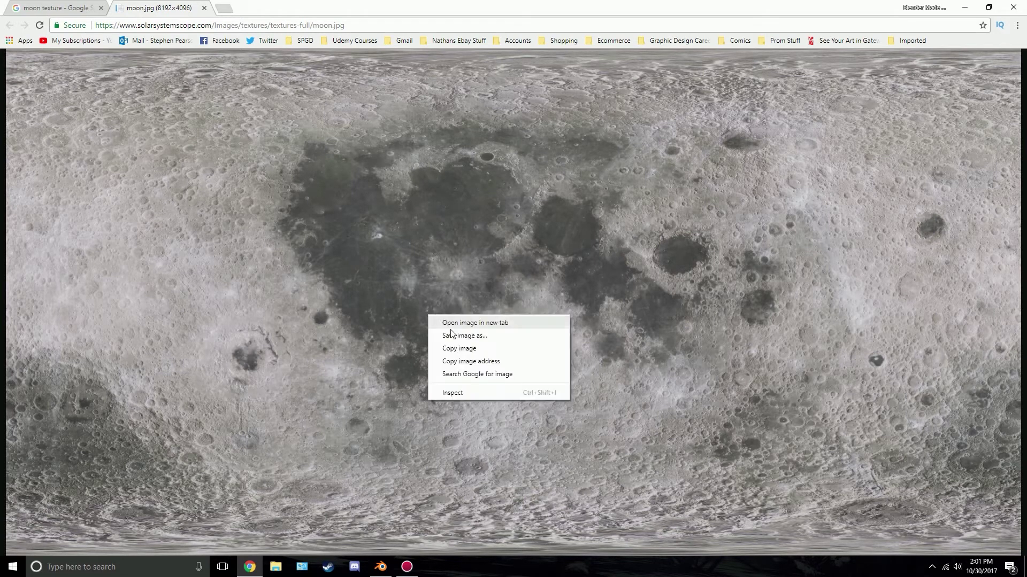
Back in Blender, give the front sphere a new Diffuse material with moon.jpg from the Solar Eclipse folder as its color Image Texture
click(381, 567)
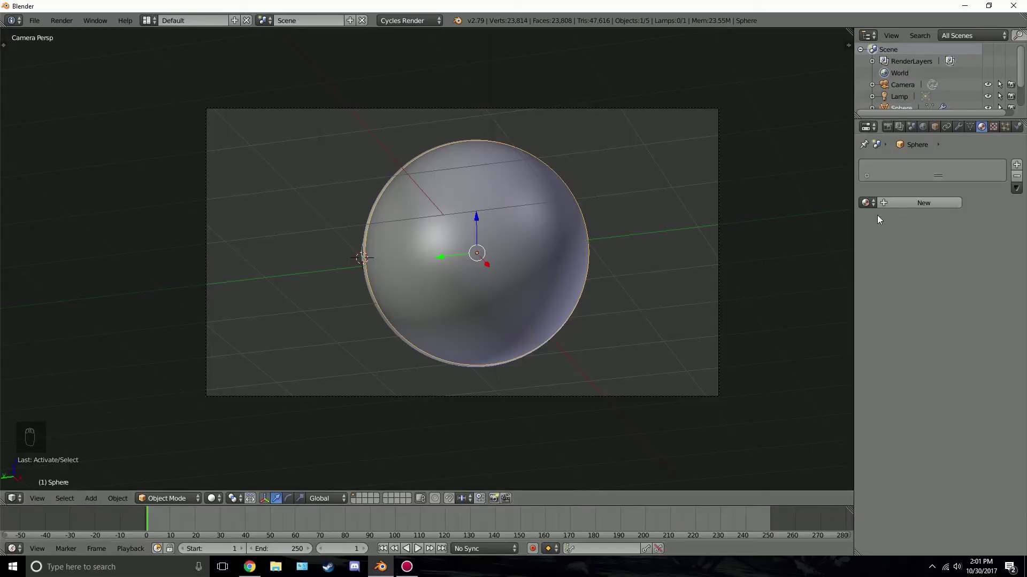
click(904, 202)
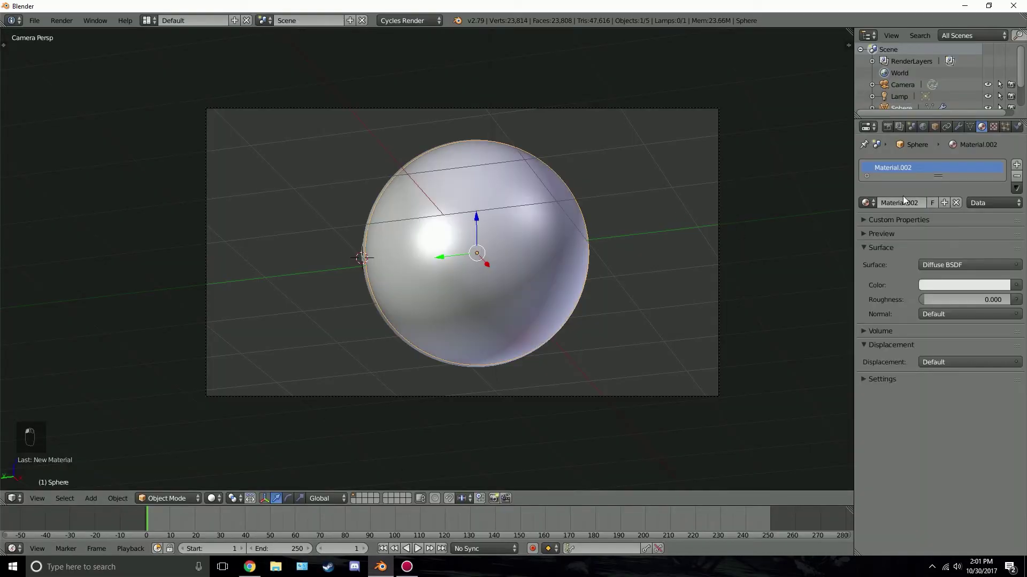
click(1016, 286)
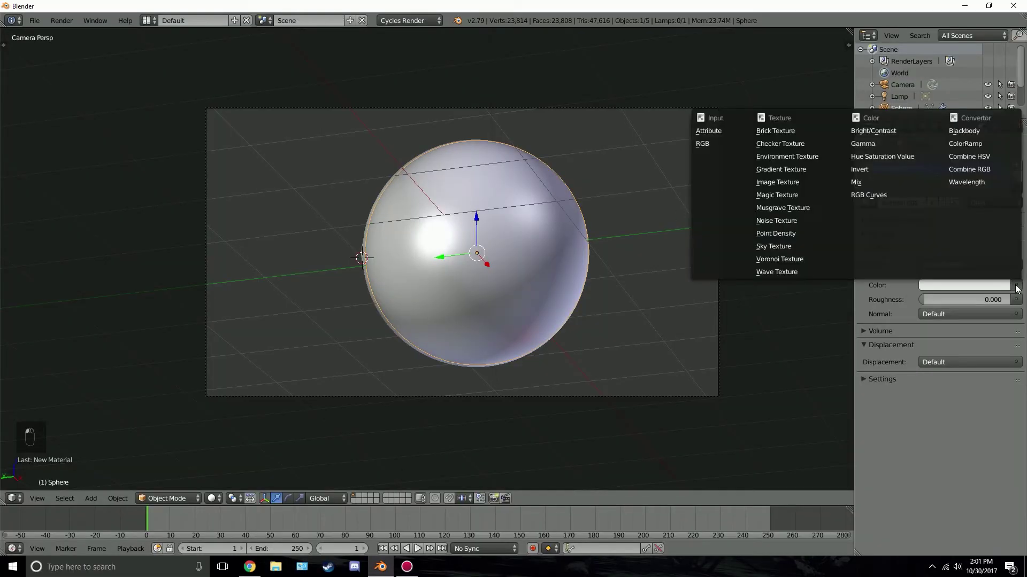
click(783, 182)
click(974, 296)
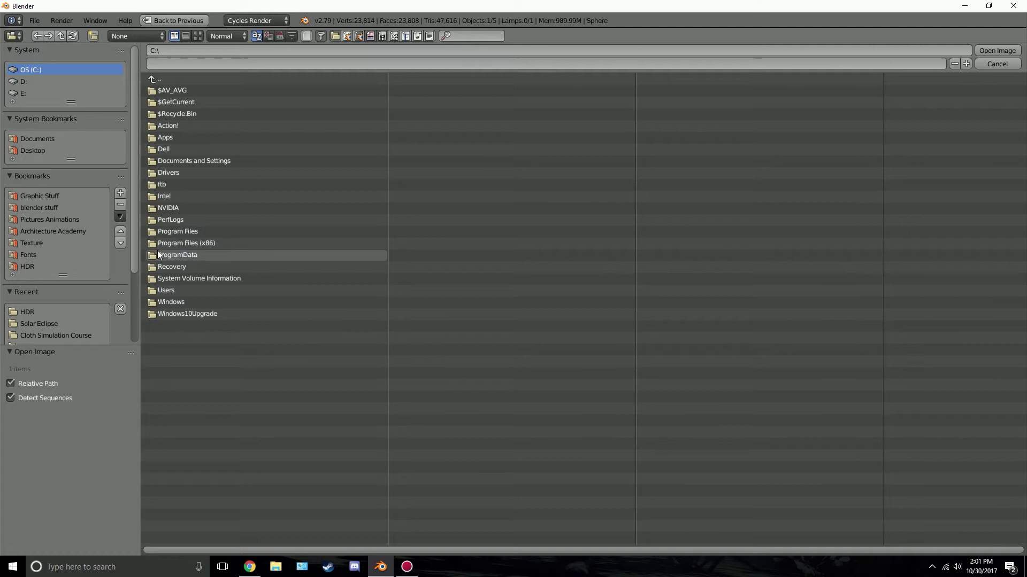
click(30, 321)
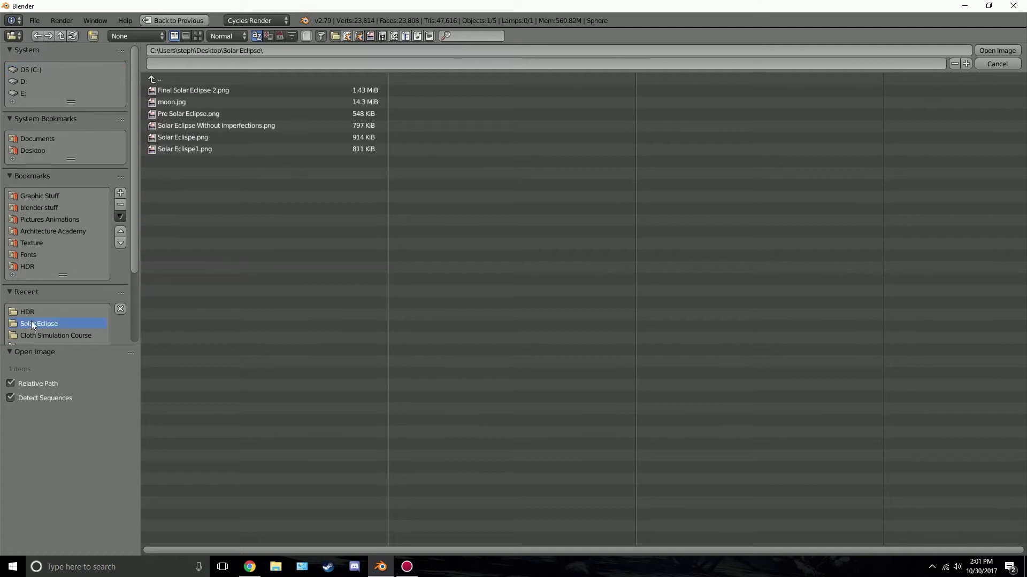
click(175, 103)
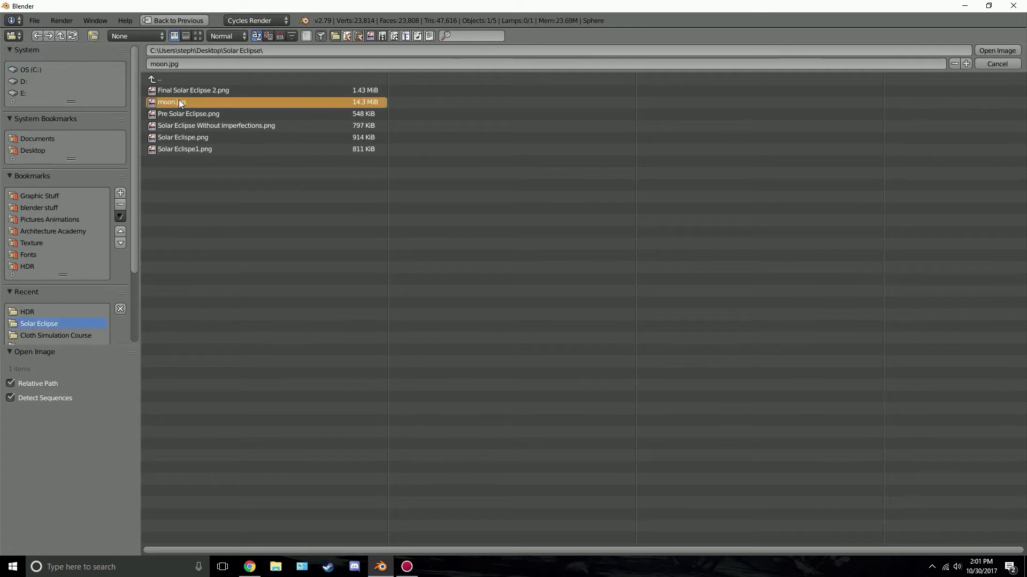
click(992, 50)
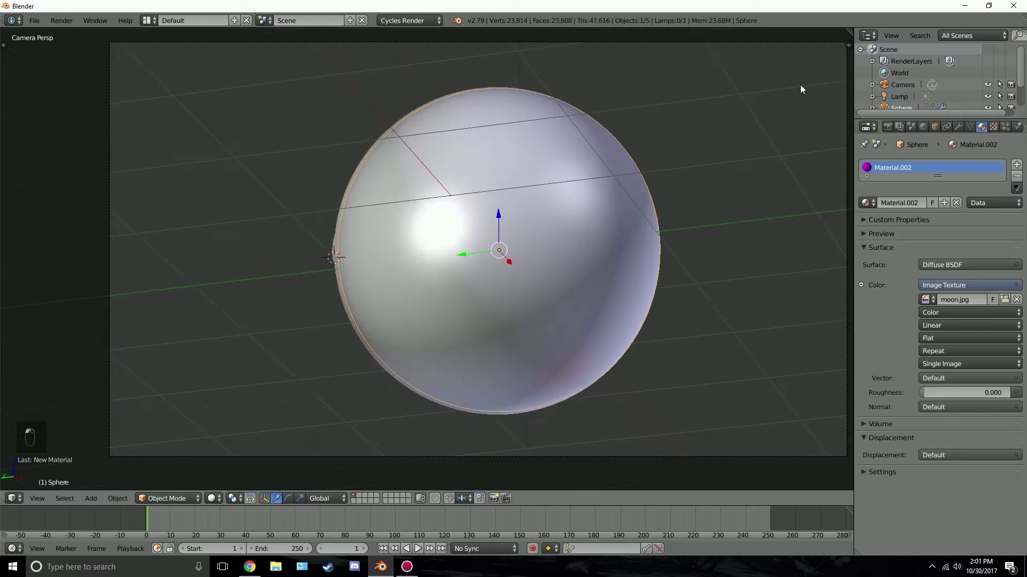
Unwrap the front sphere's mesh in Edit Mode using Sphere Projection
shift+middle_drag(628, 136, 584, 134)
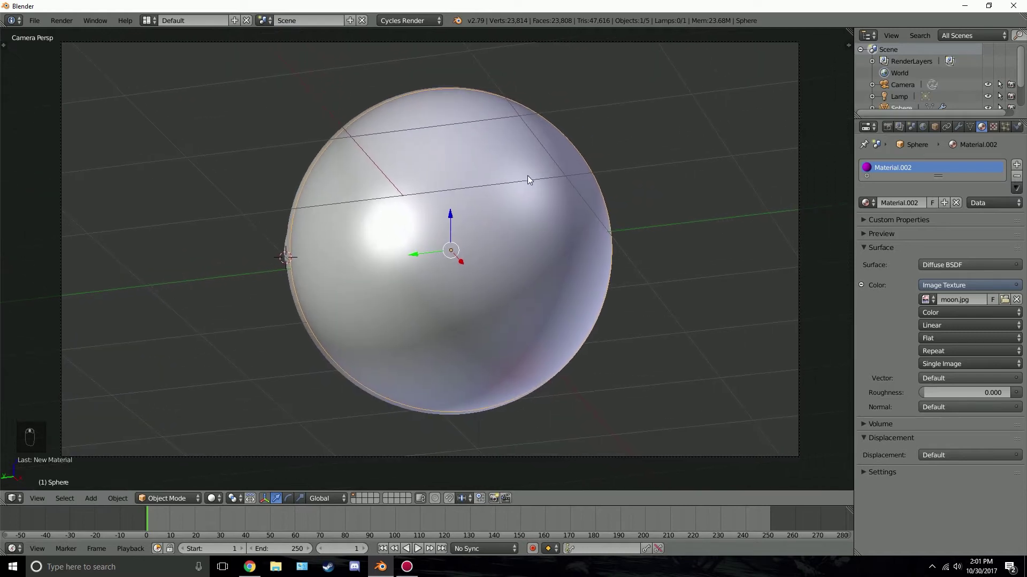
key(Tab)
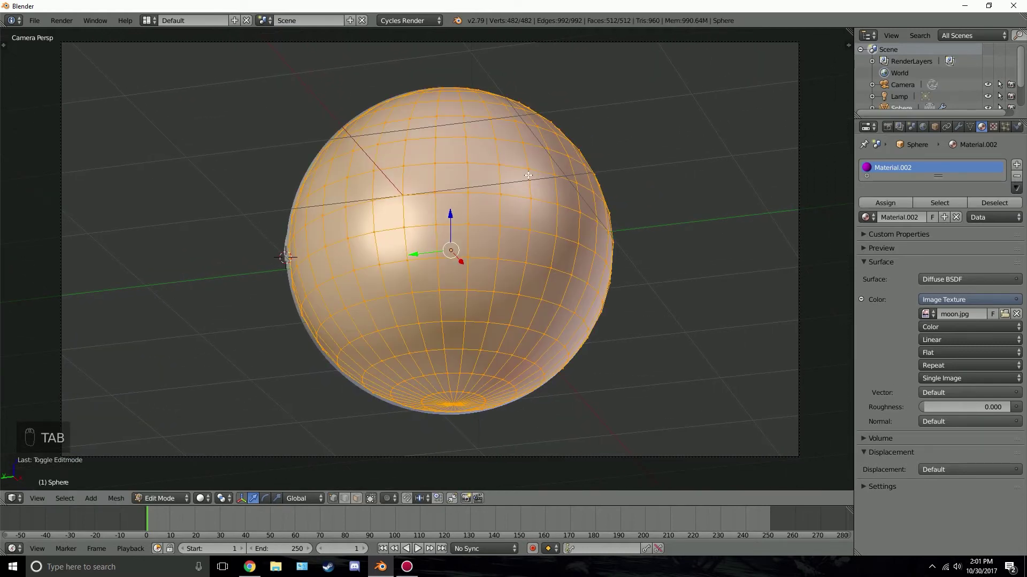
key(u)
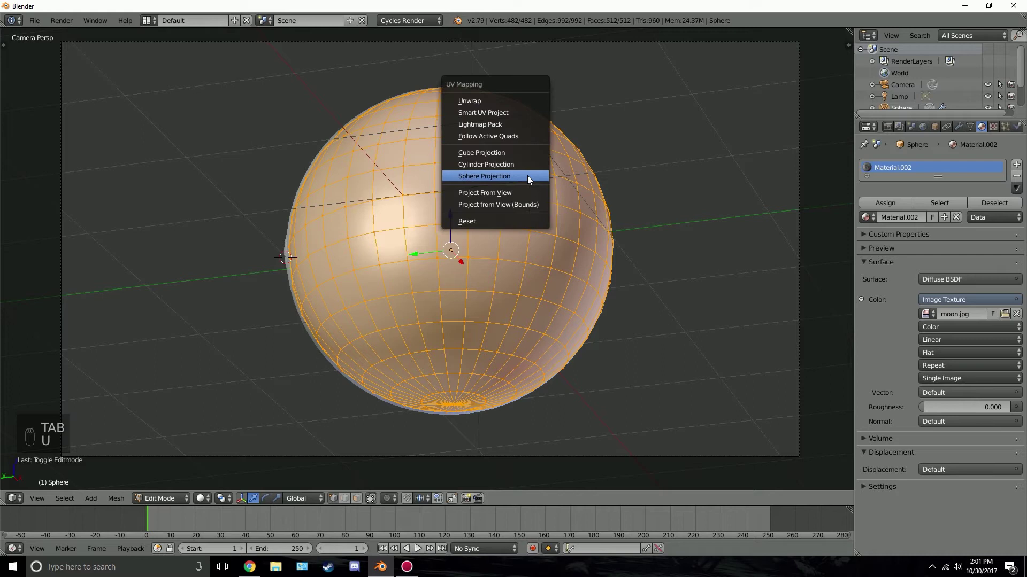
click(490, 175)
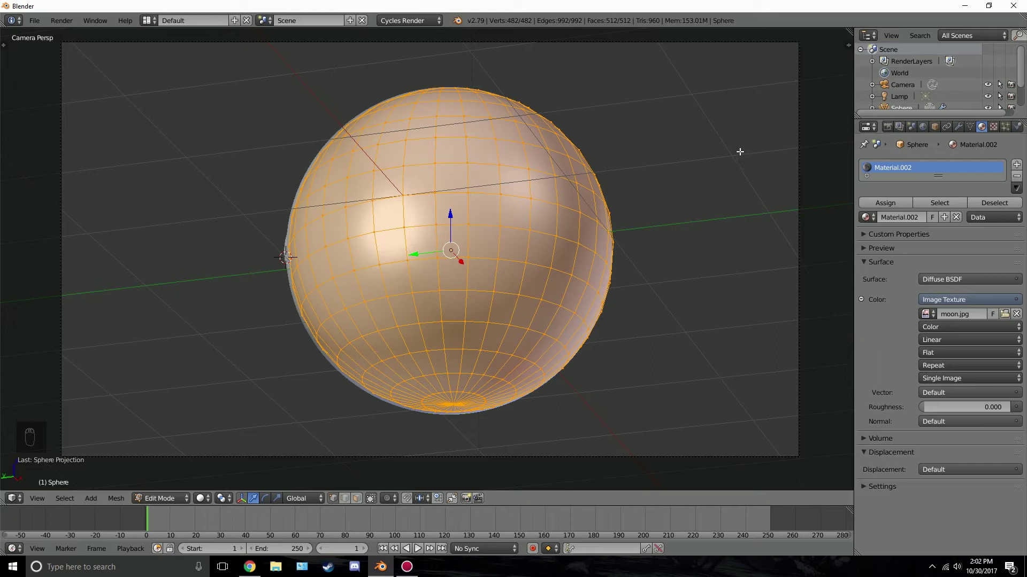
Split the 3D view, turn the second area into a UV/Image Editor and display moon.jpg behind the sphere's UV layout
drag(850, 33, 393, 72)
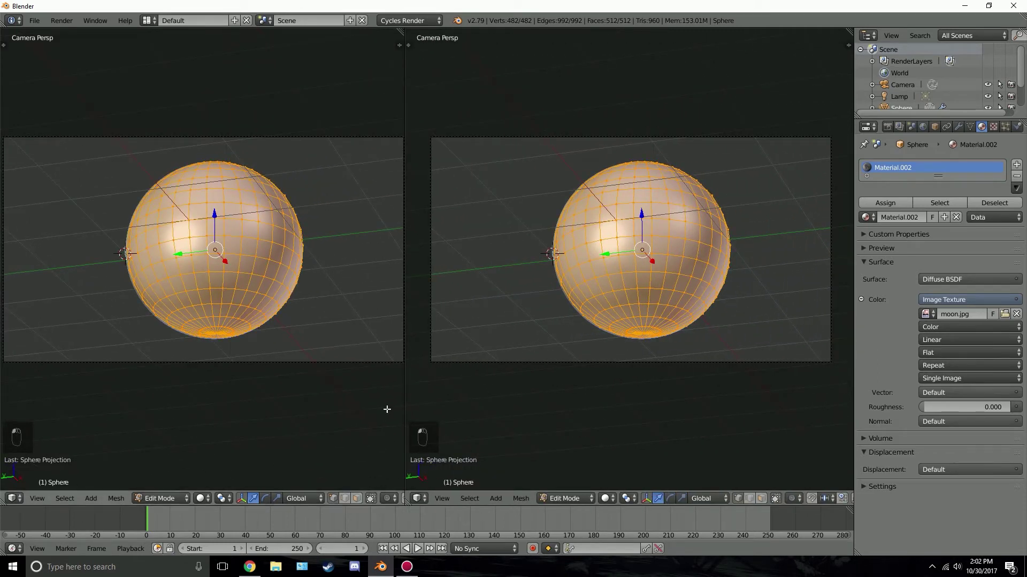
click(417, 498)
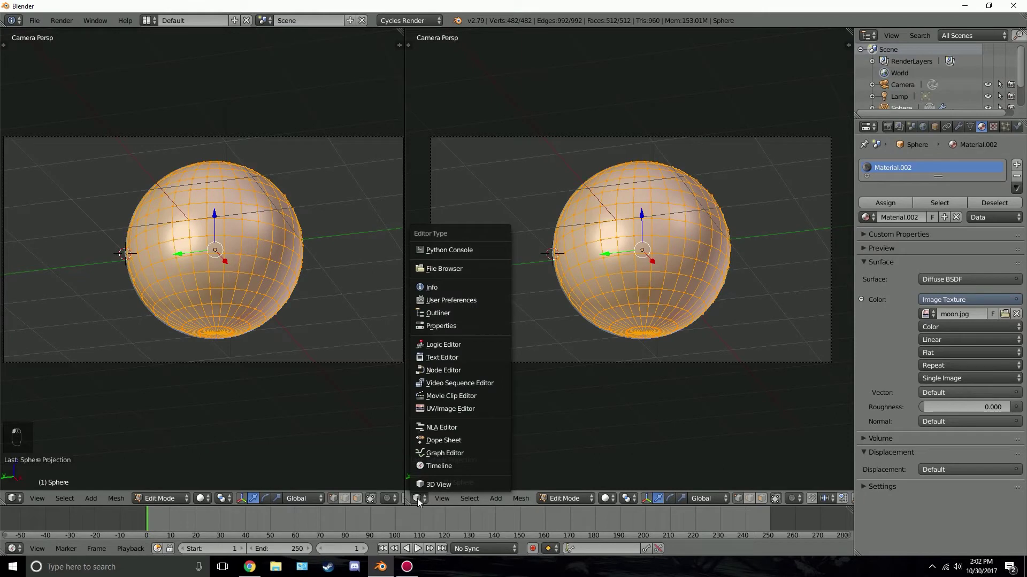
click(468, 409)
scroll(659, 272, up, 3)
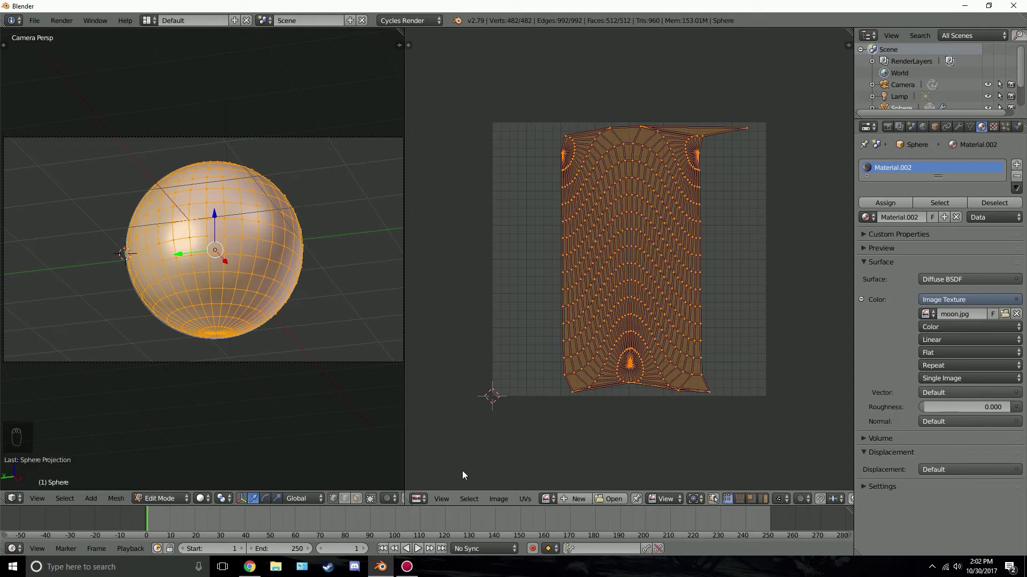
click(545, 500)
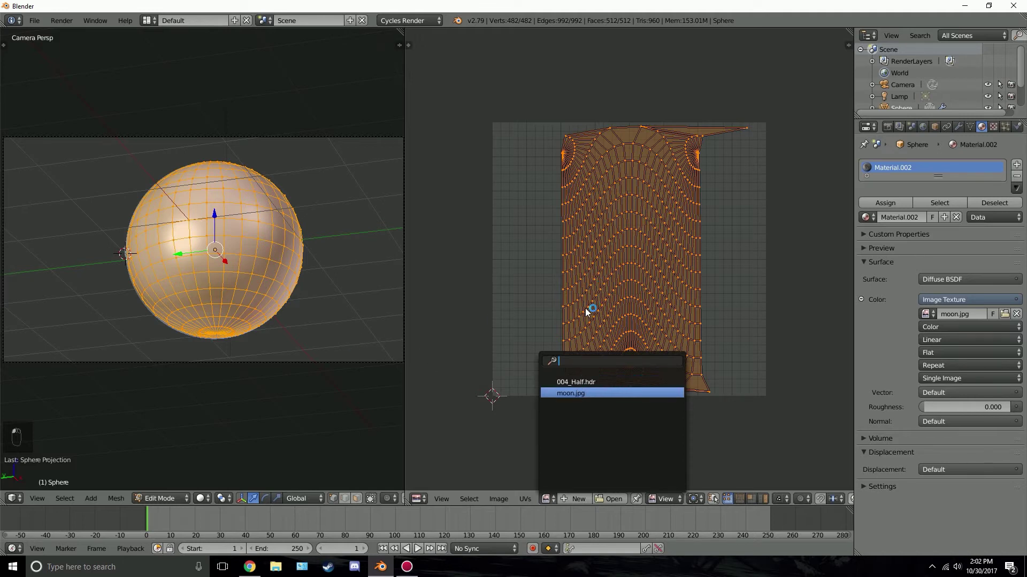
scroll(599, 267, down, 5)
scroll(607, 264, down, 7)
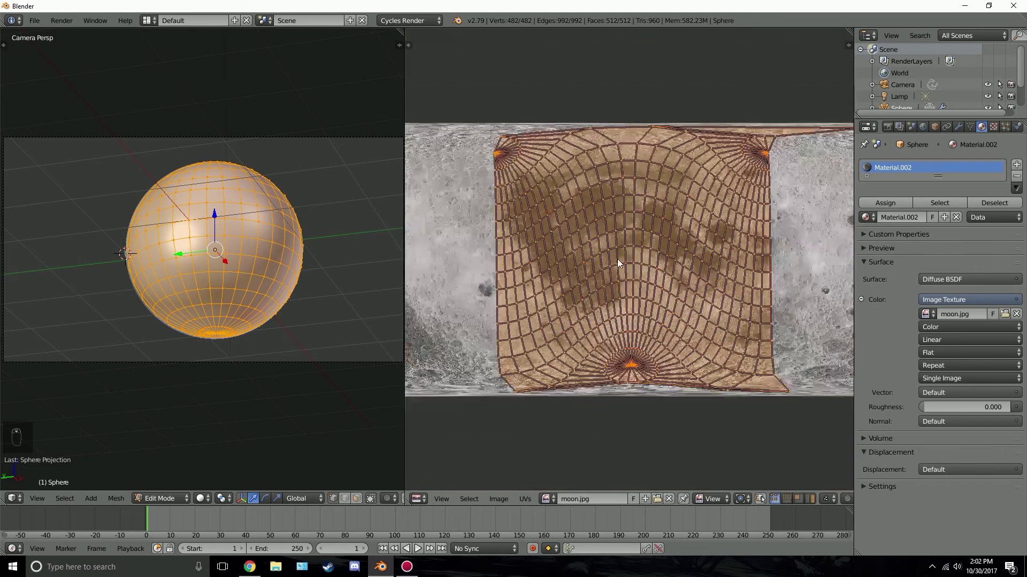
Set the 3D view to Texture shading and check the moon image on the front sphere in Object Mode
click(203, 500)
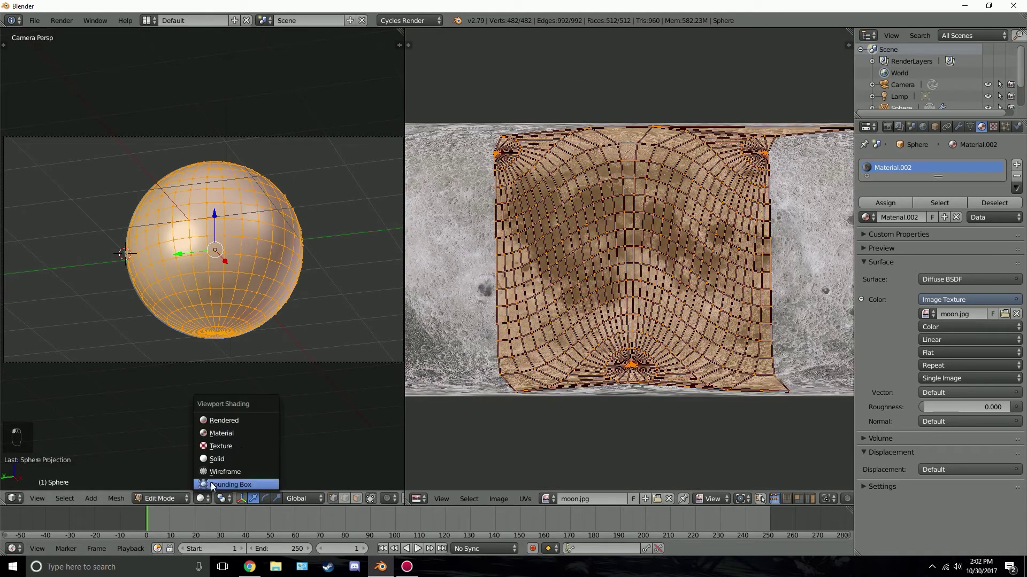
click(226, 441)
scroll(264, 304, up, 4)
scroll(264, 304, up, 3)
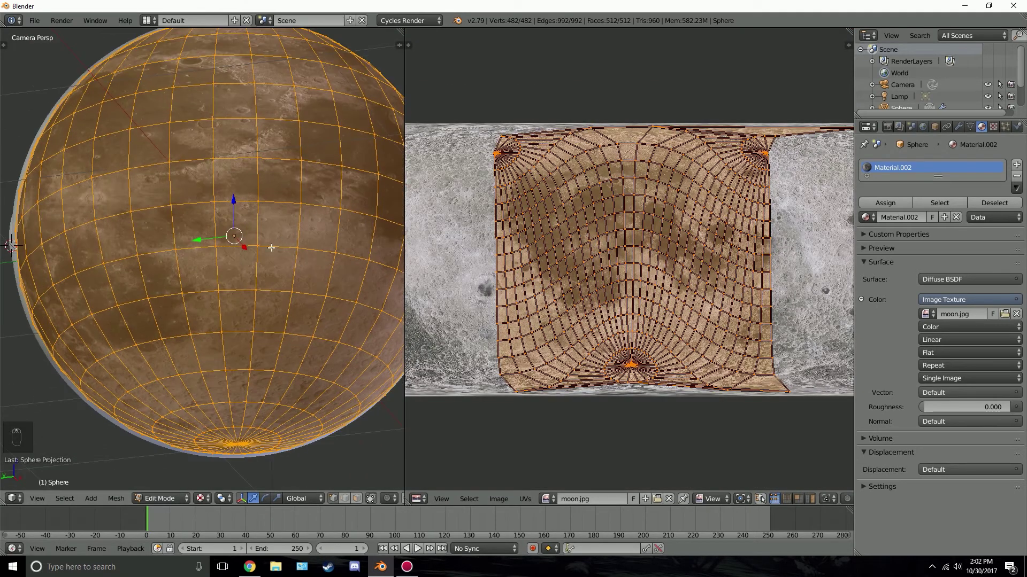
key(Tab)
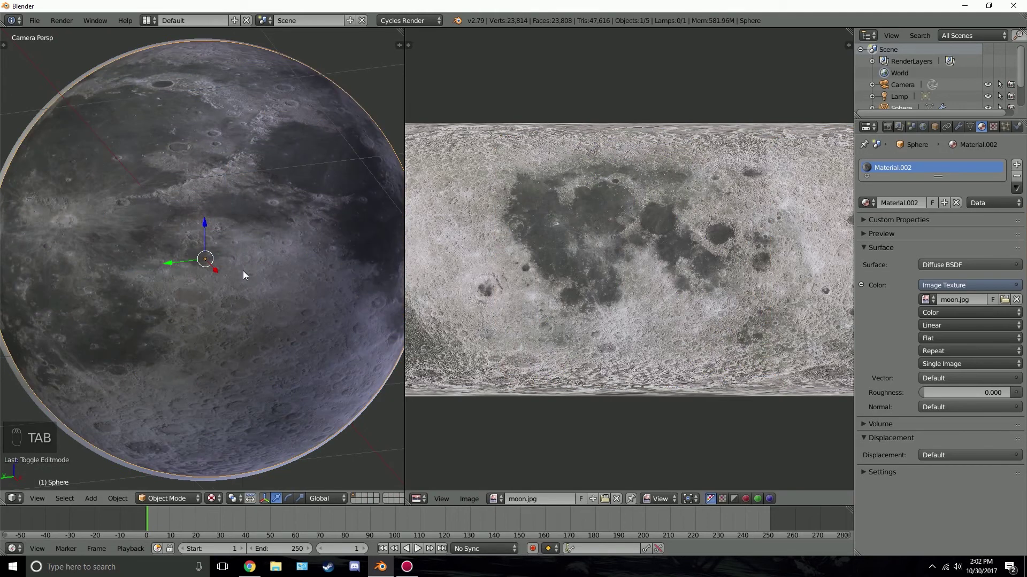
scroll(243, 271, down, 3)
scroll(244, 271, up, 3)
Scale the front sphere's whole UV layout up slightly over moon.jpg and return to Object Mode to check it
key(Tab)
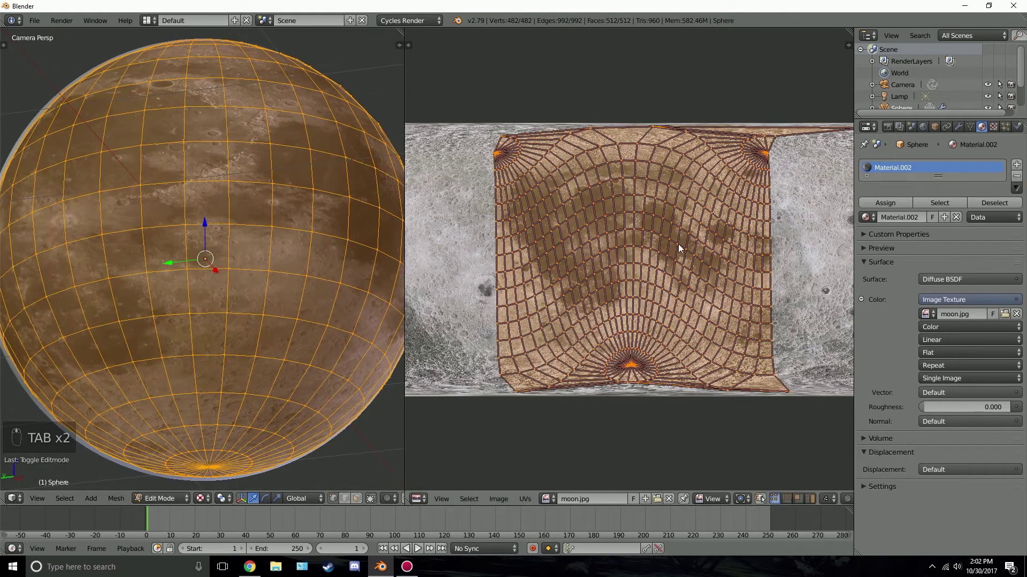
key(s)
click(700, 224)
key(Tab)
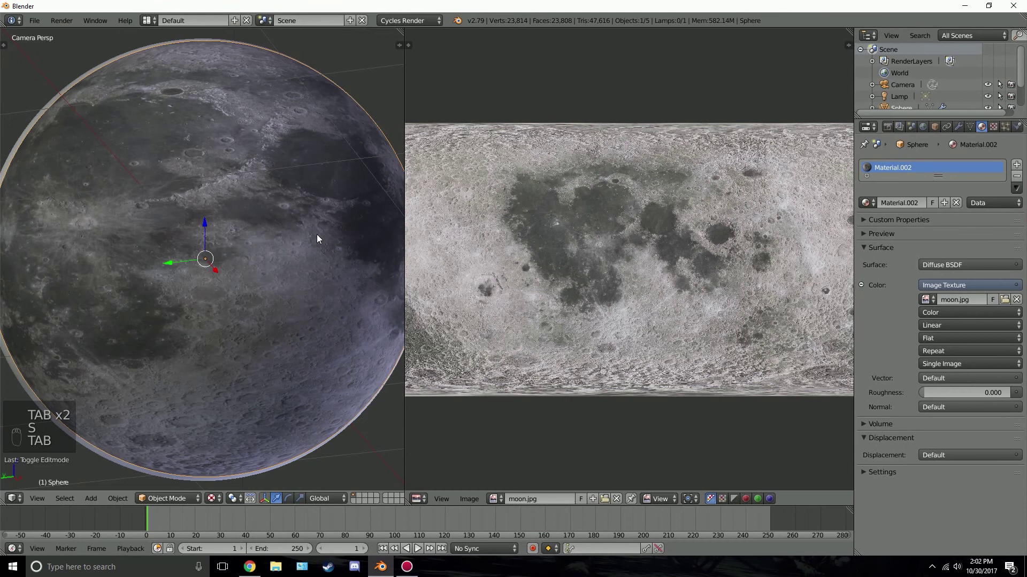
scroll(316, 237, down, 3)
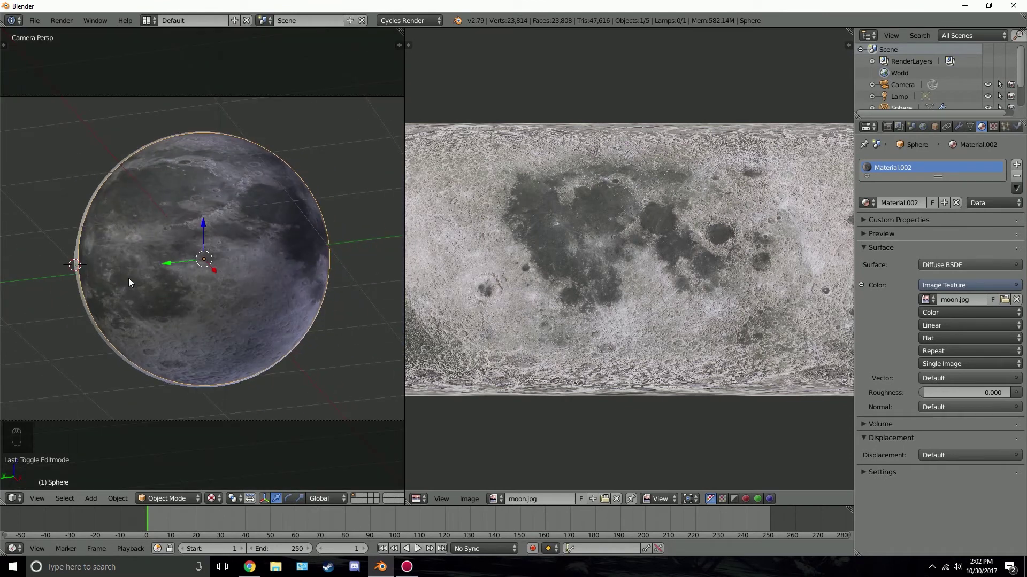
Rotate the front sphere's UV layout roughly a quarter turn over moon.jpg, reposition it and leave Edit Mode
key(Tab)
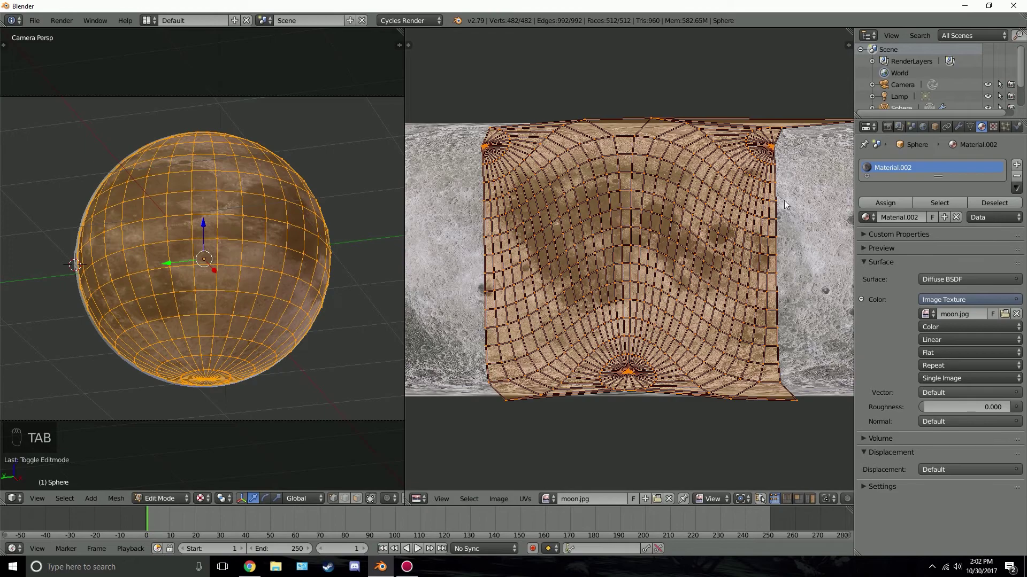
key(r)
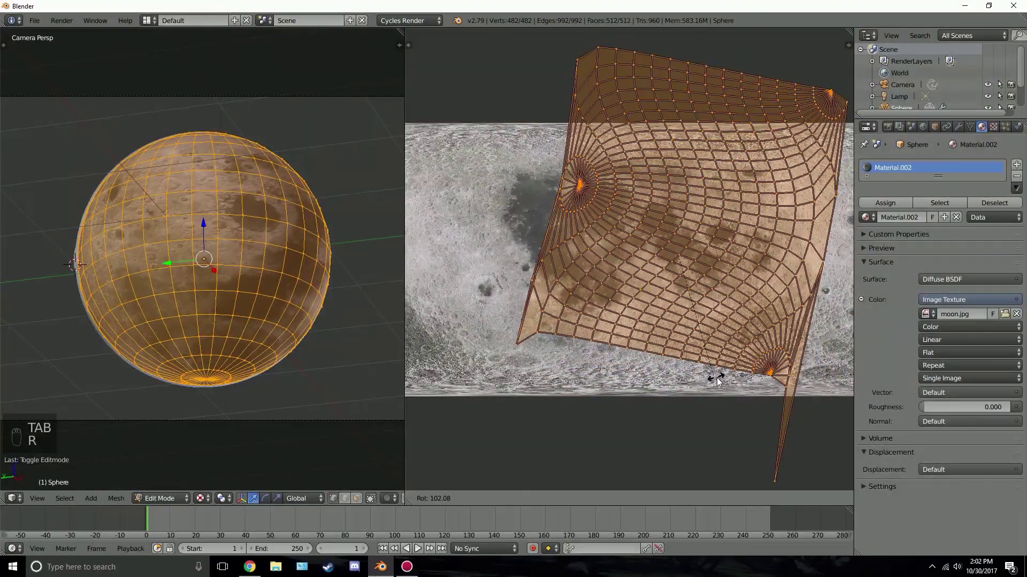
click(744, 378)
key(g)
key(Tab)
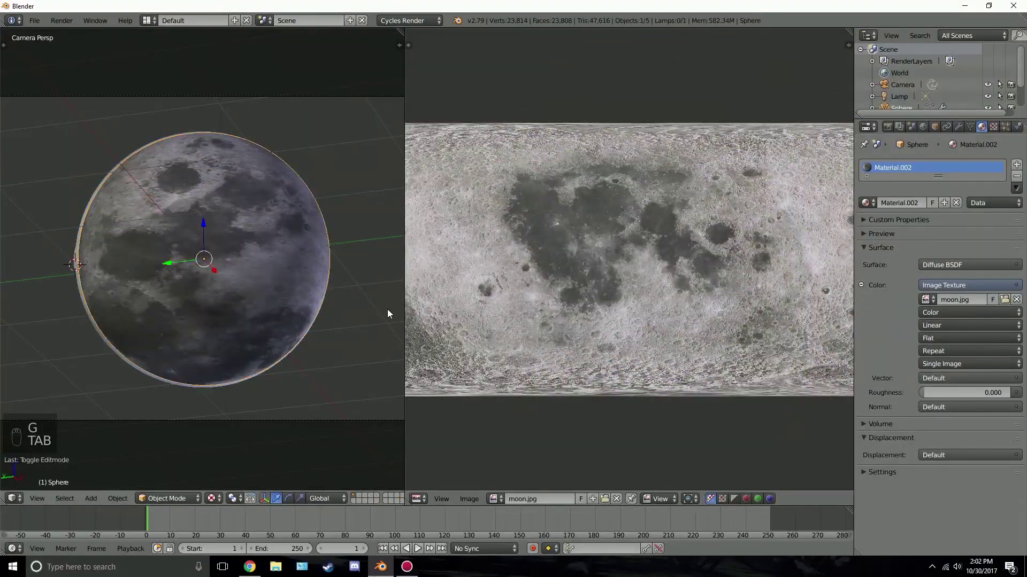
Rotate the UV layout further at an angle, center it over the dark moon areas and check the sphere in Object Mode
key(Tab)
key(g)
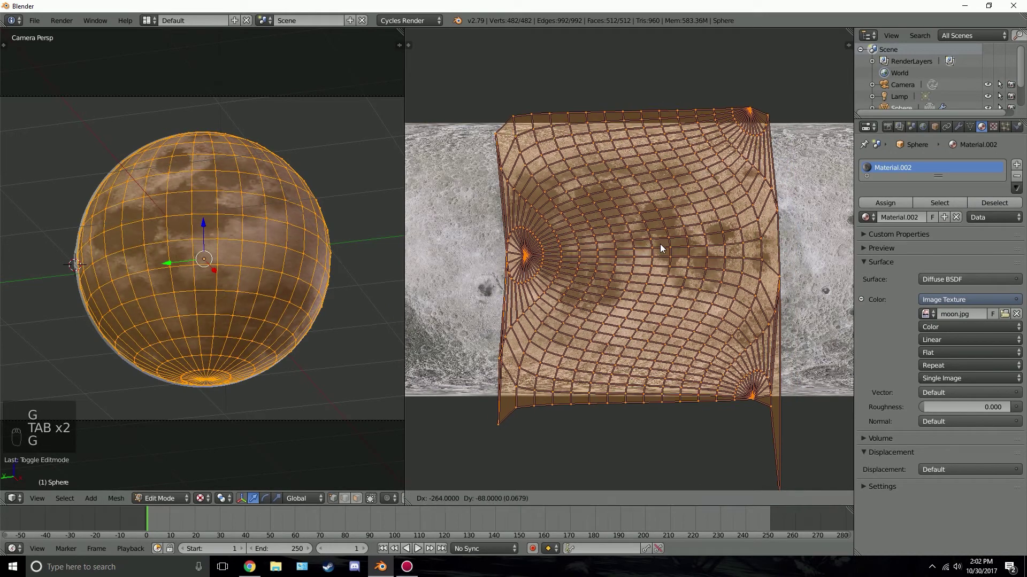
key(r)
click(711, 271)
key(g)
click(709, 274)
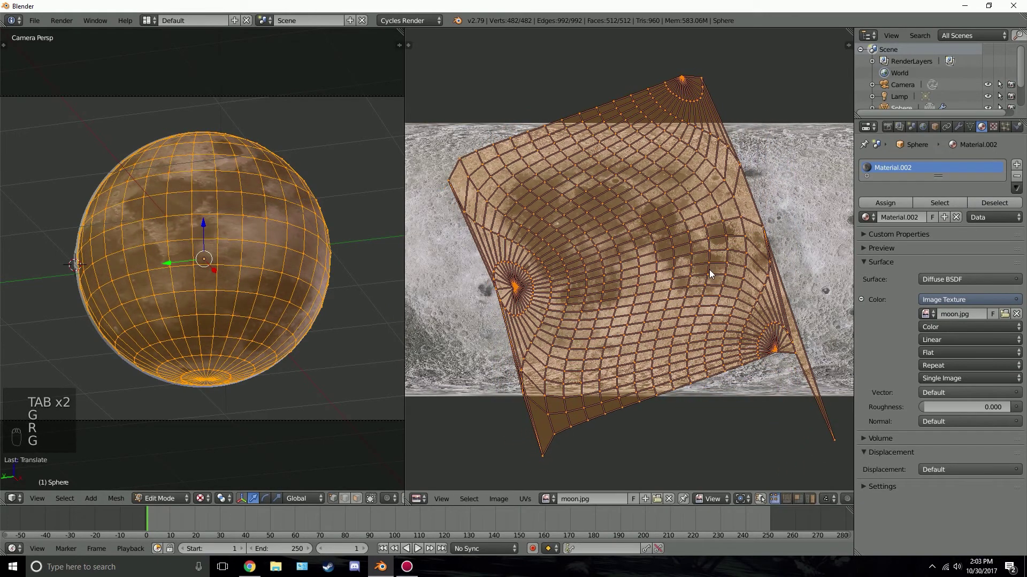
key(Tab)
scroll(225, 282, up, 4)
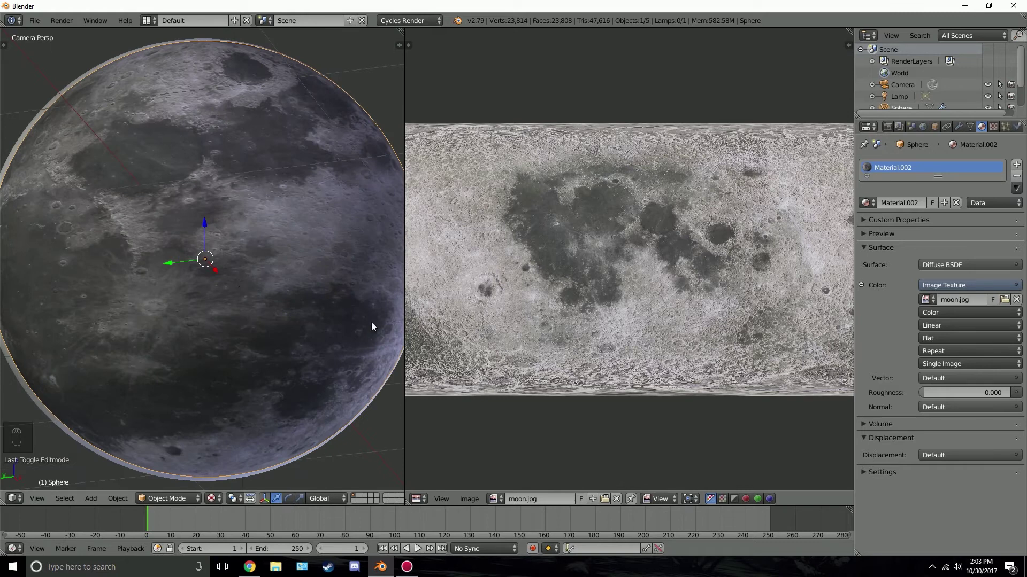
Add a Voronoi Texture as the moon material's displacement with a scale of 250, showing the material preview
click(948, 456)
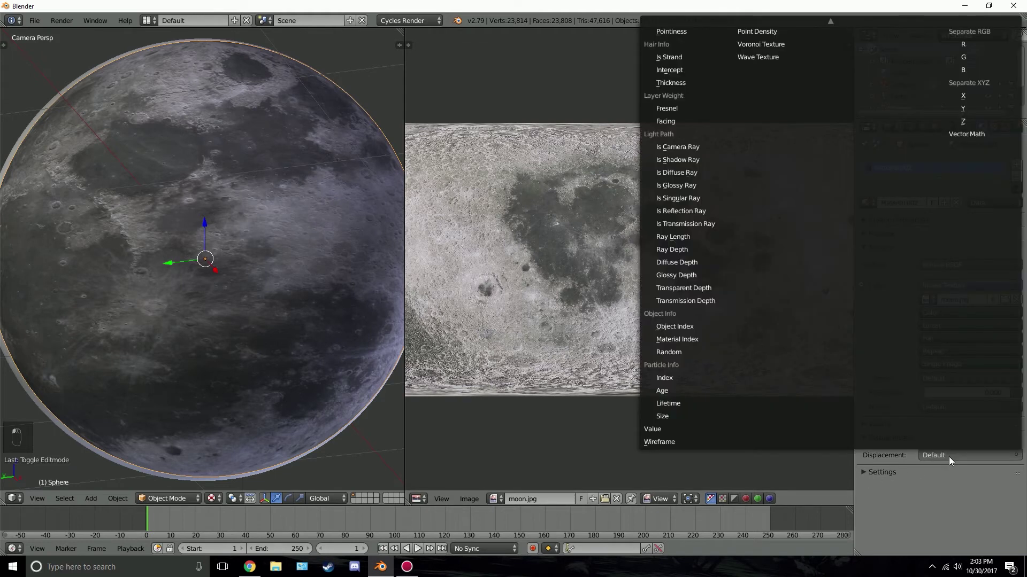
click(775, 43)
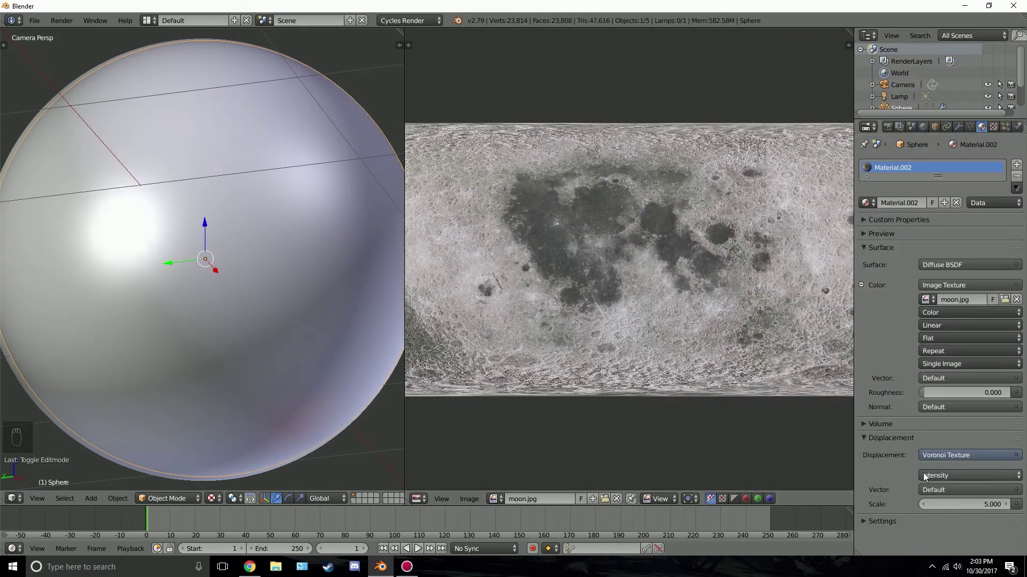
click(879, 235)
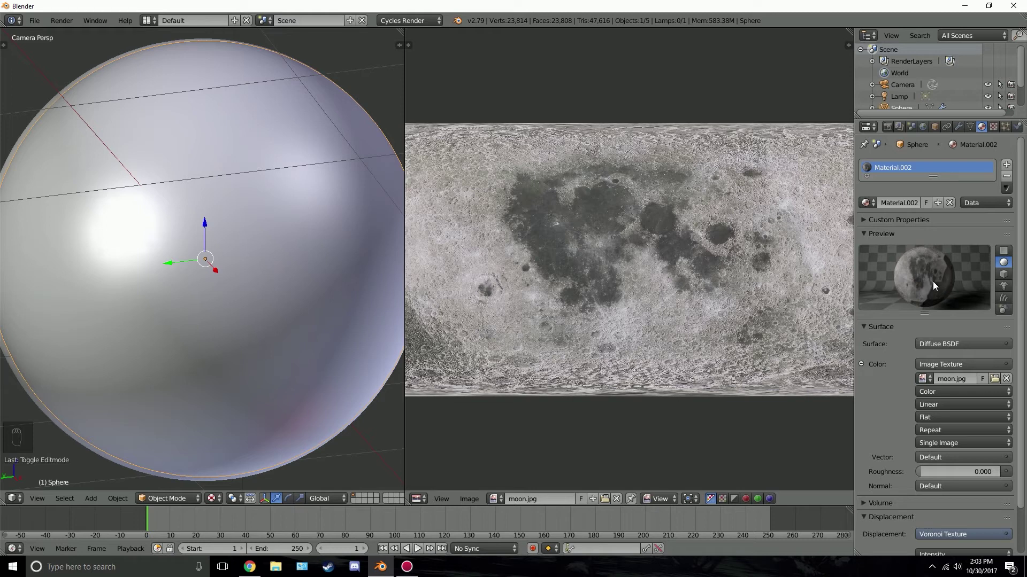
scroll(922, 317, down, 3)
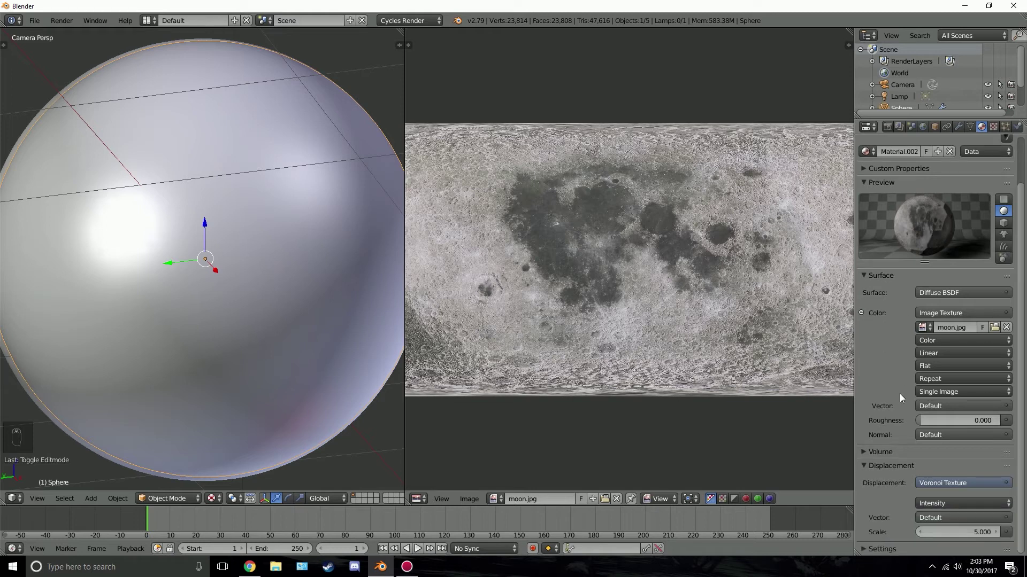
click(948, 534)
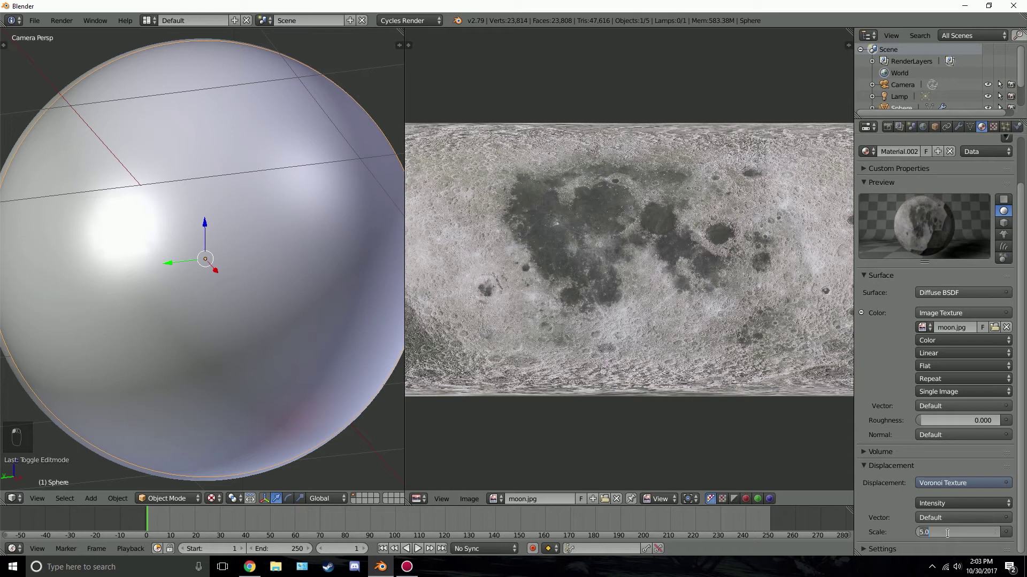
text(250)
key(Return)
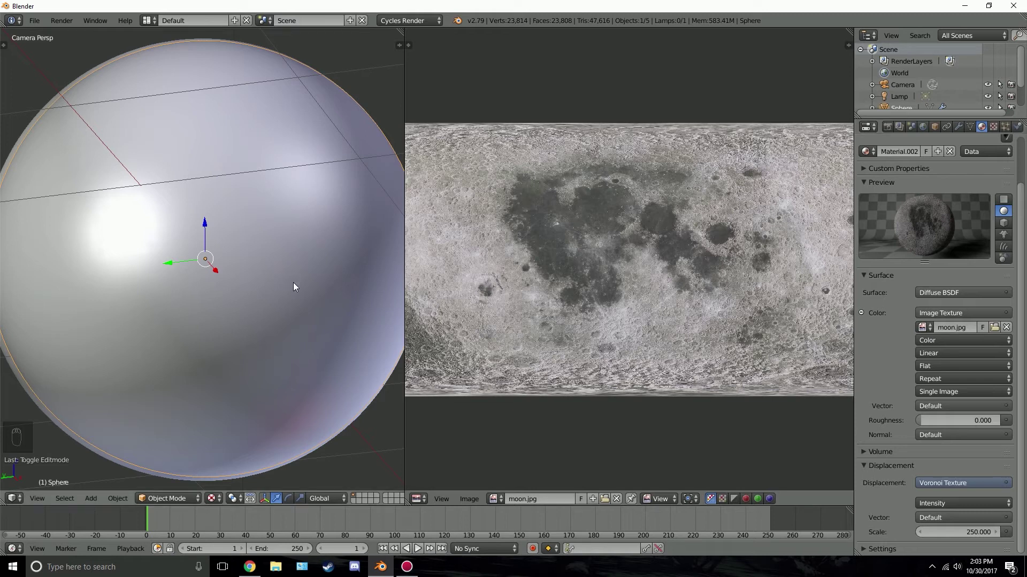
Switch the 3D view to rendered shading and merge the UV/Image Editor area back into it
key(shift+z)
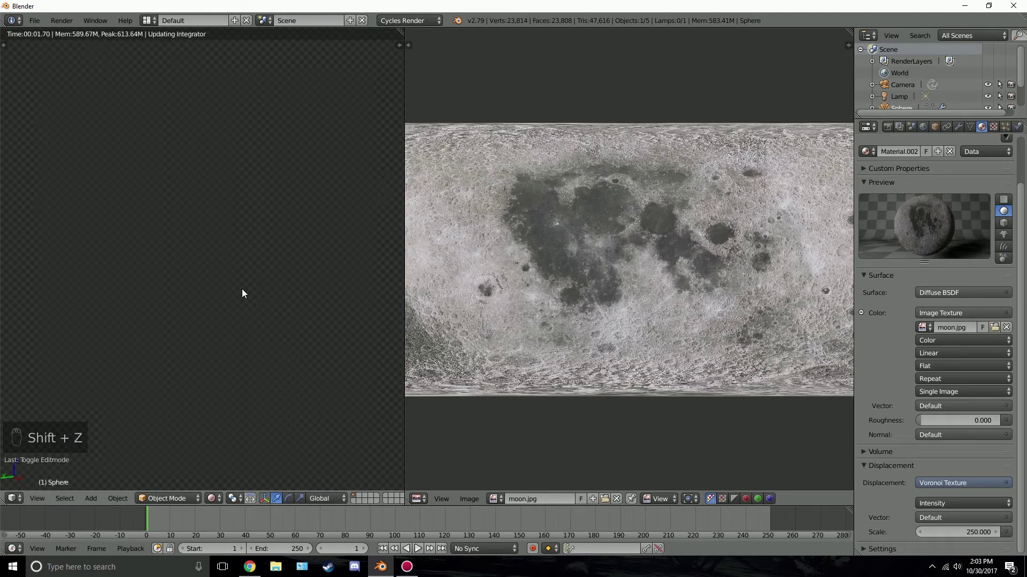
scroll(240, 303, down, 3)
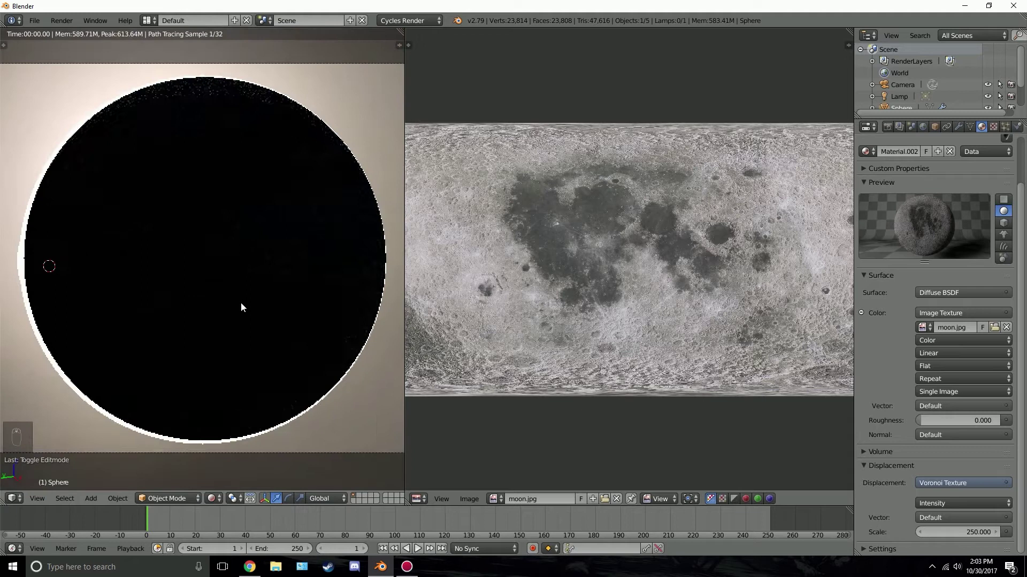
scroll(241, 300, up, 1)
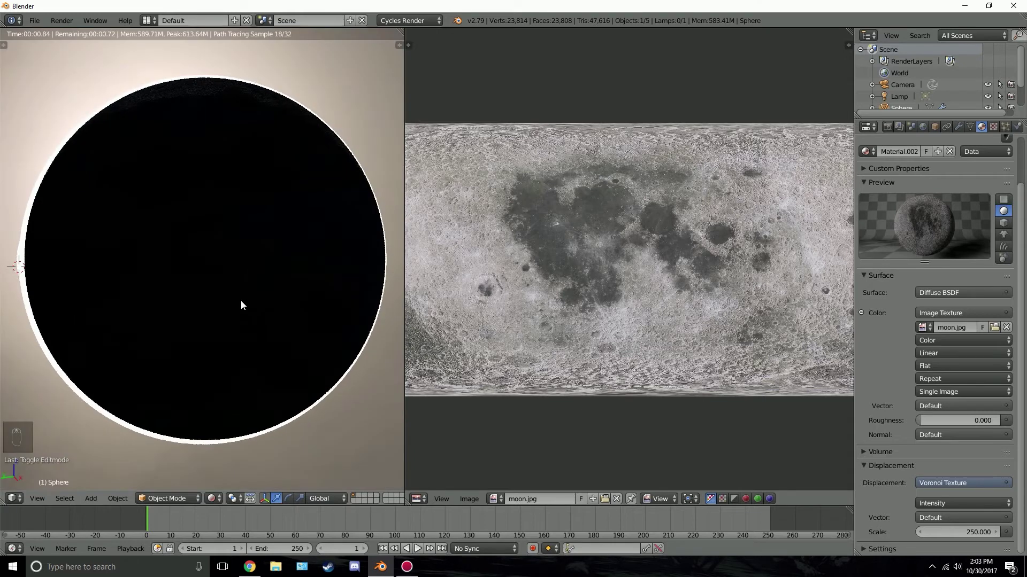
scroll(243, 290, down, 3)
scroll(244, 290, up, 1)
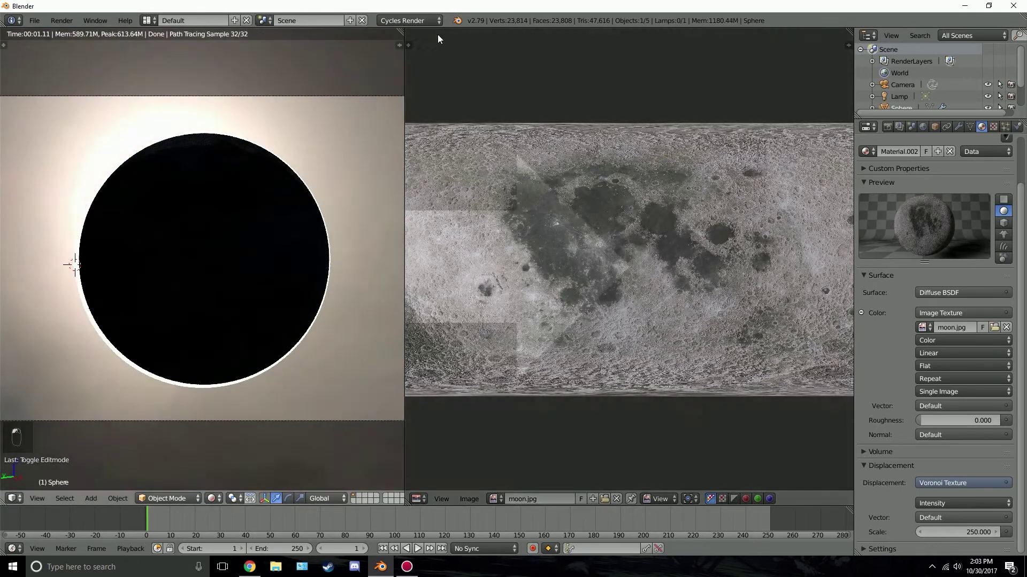
drag(437, 34, 440, 144)
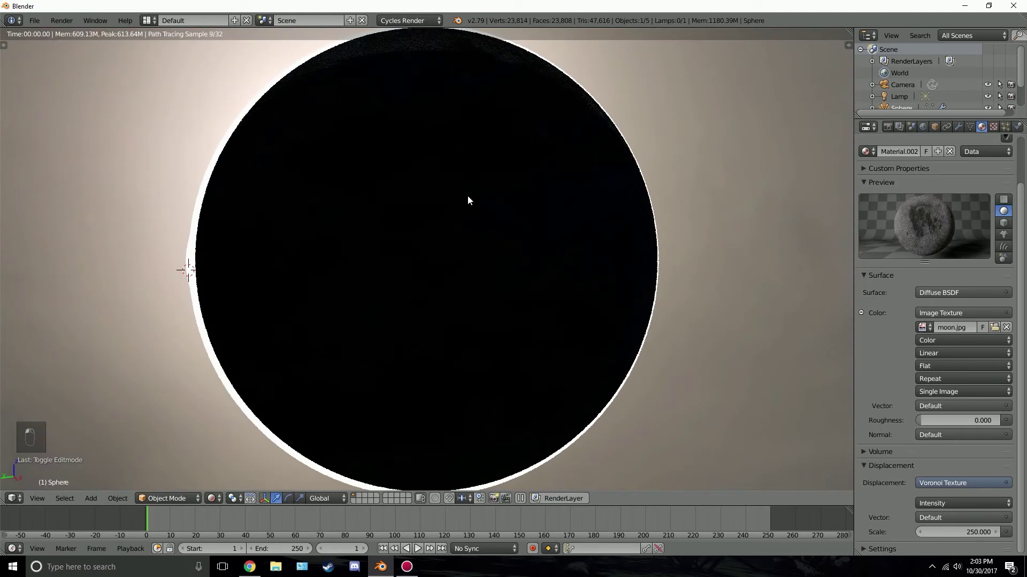
Delete the lamp above the spheres in solid shading, then restore the rendered camera view
key(z)
key(z)
key(z)
scroll(509, 236, down, 3)
middle_drag(504, 215, 470, 257)
scroll(419, 250, up, 2)
scroll(432, 222, down, 1)
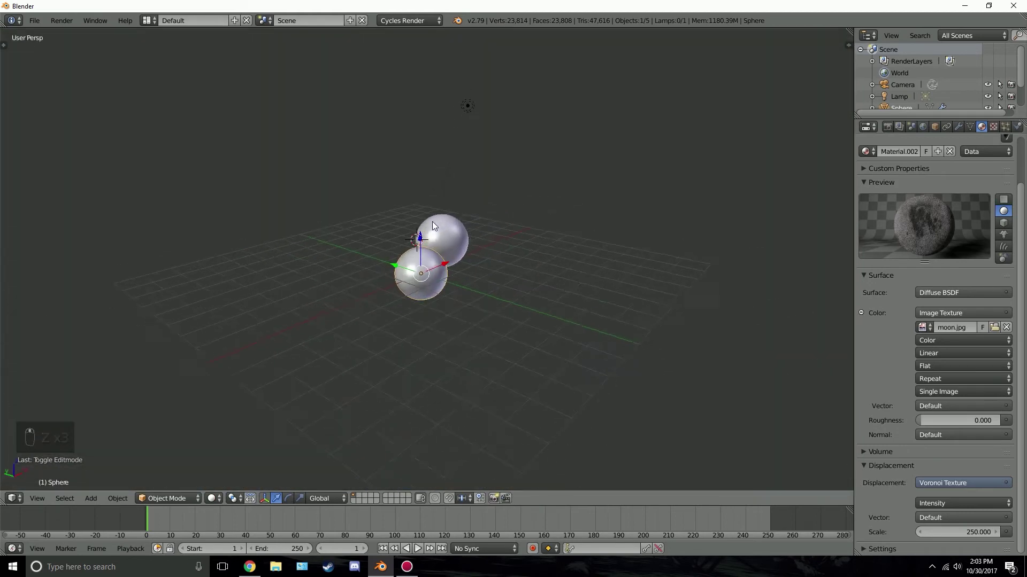
middle_drag(432, 221, 490, 89)
right_click(478, 102)
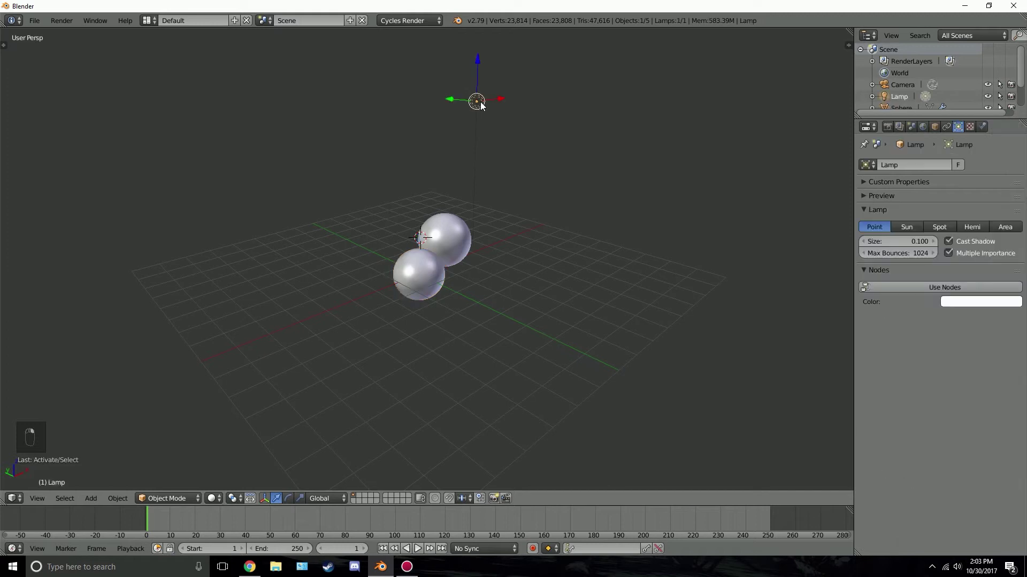
key(x)
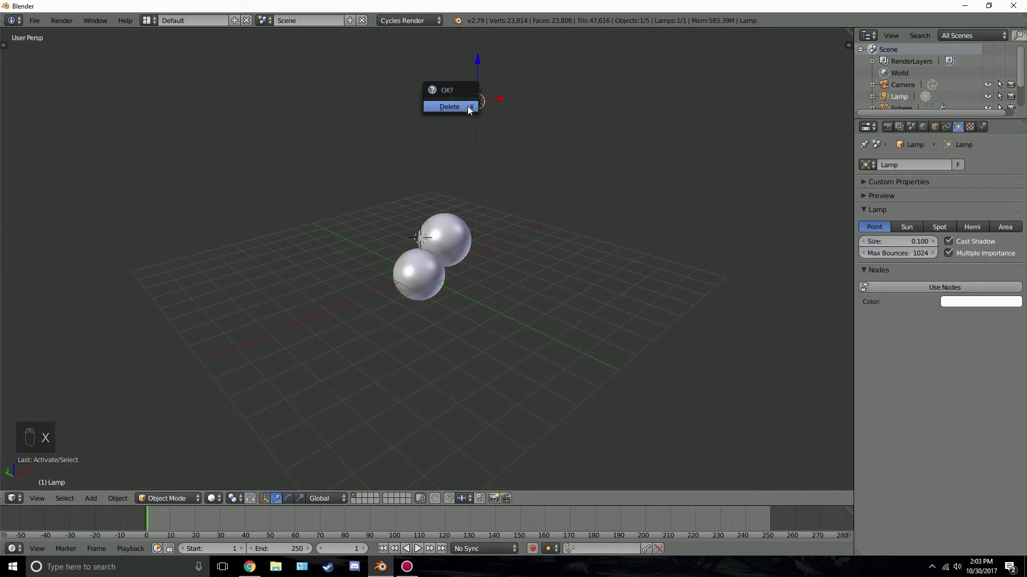
click(467, 106)
key(KP_0)
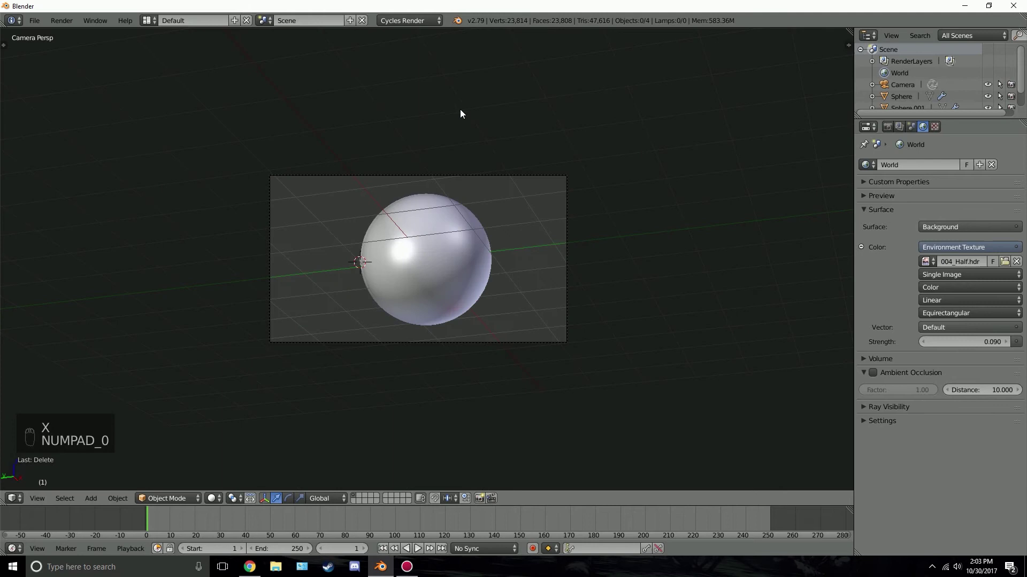
key(shift+z)
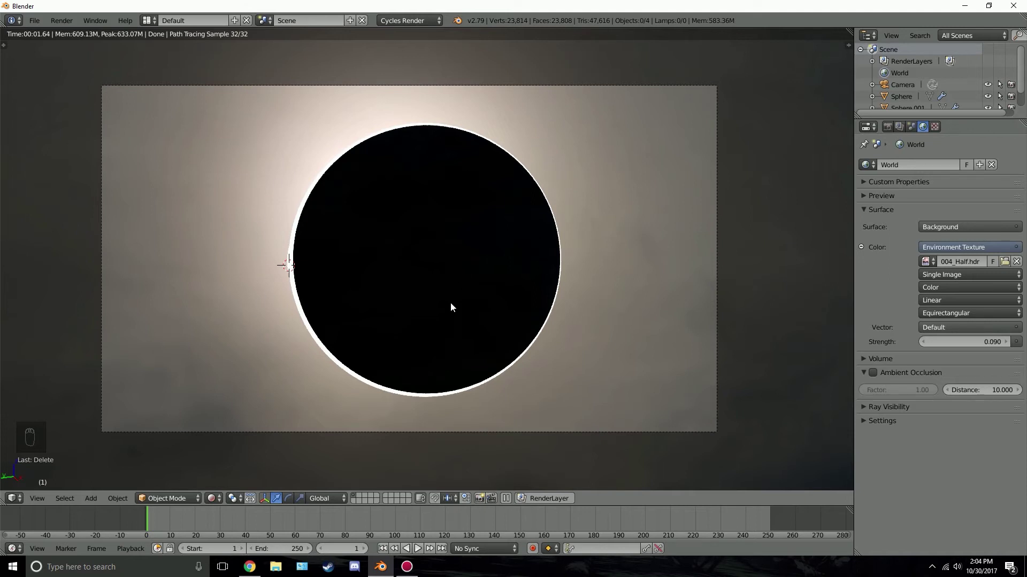
Set the render resolution percentage to 100% and the world background strength to 0.1
click(886, 126)
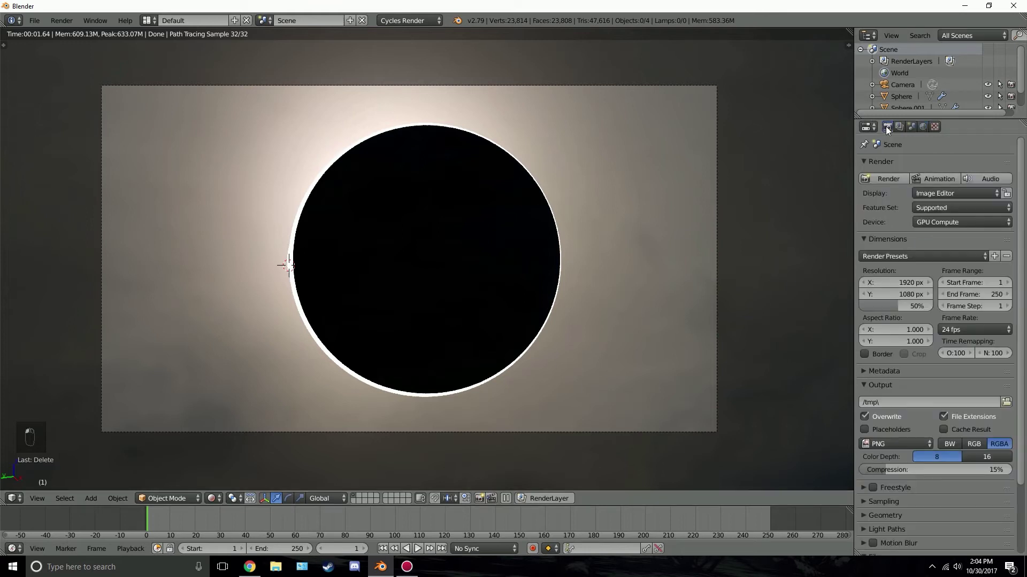
drag(894, 305, 953, 307)
click(924, 128)
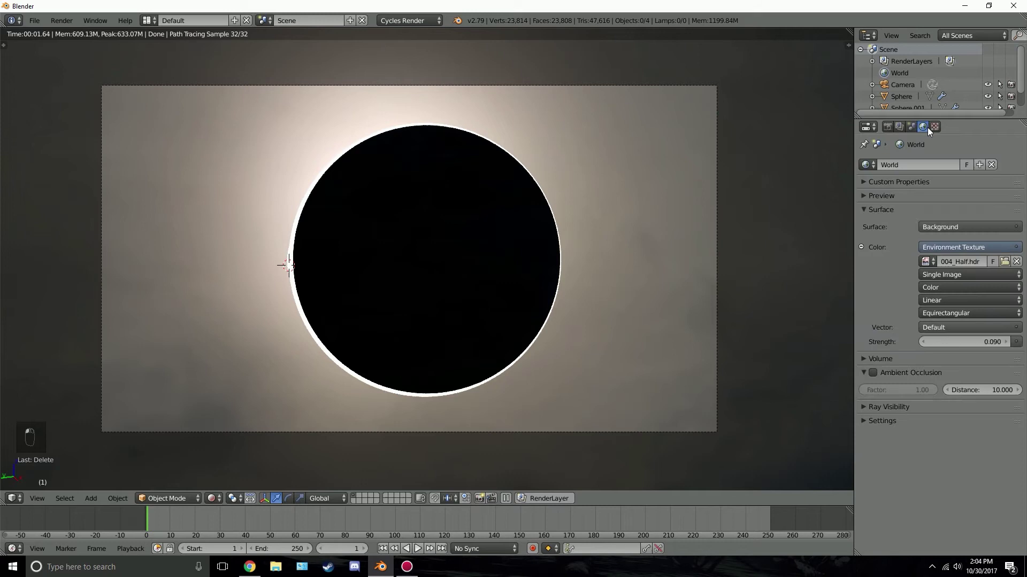
click(980, 342)
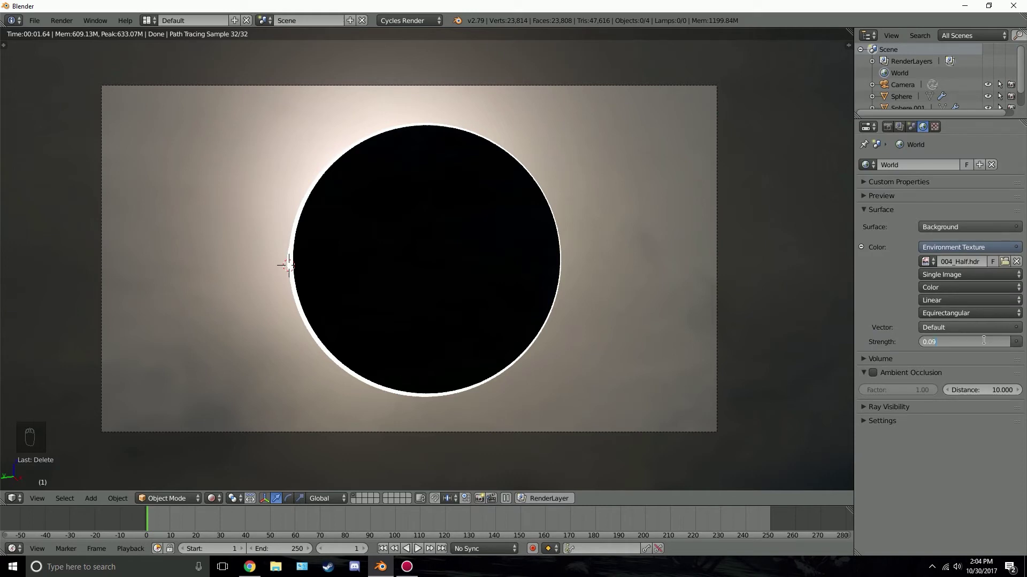
text(0.1)
key(Return)
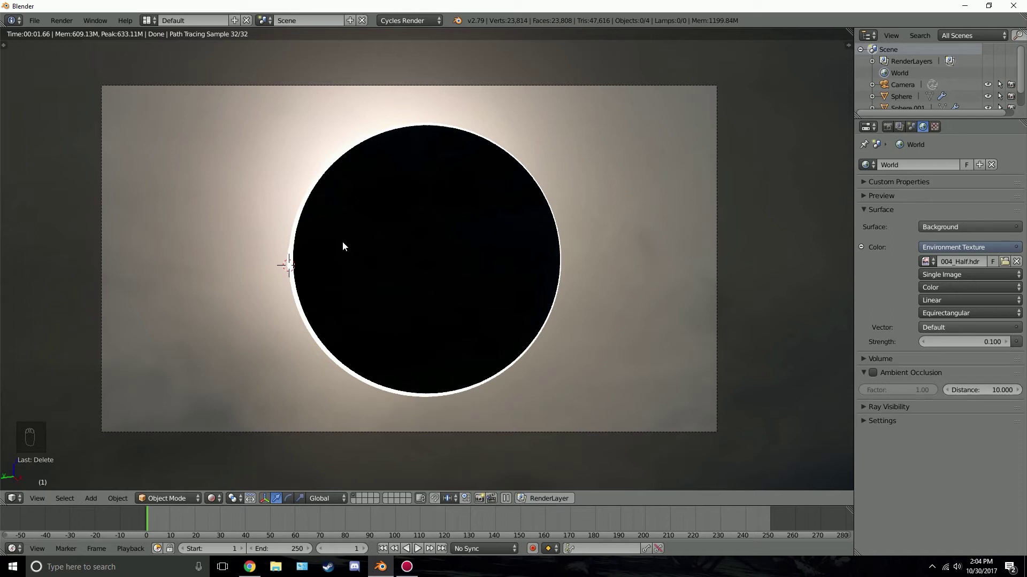
Set the render samples to 100 in the Cycles sampling settings
click(887, 127)
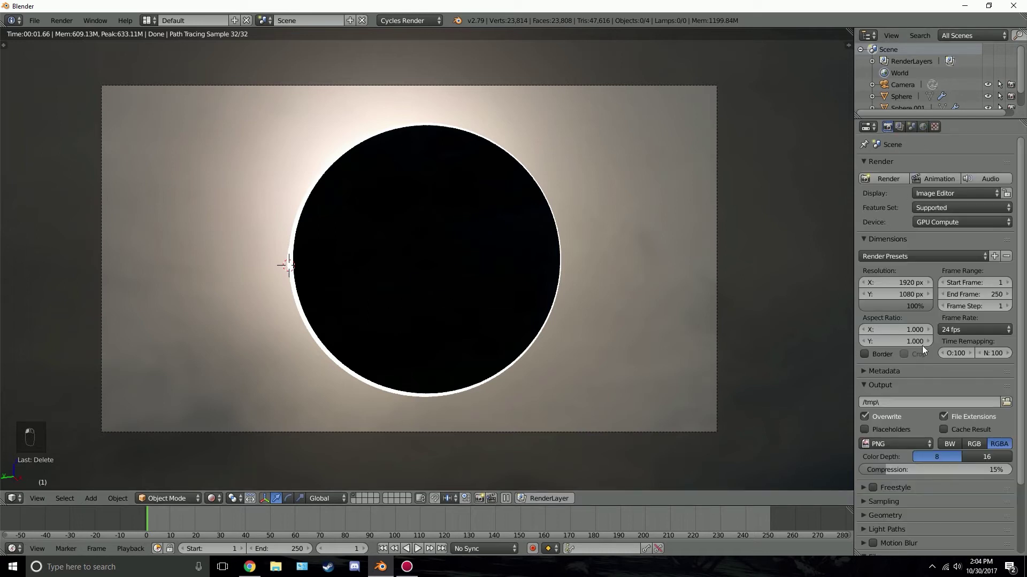
scroll(913, 350, down, 4)
click(897, 418)
click(973, 476)
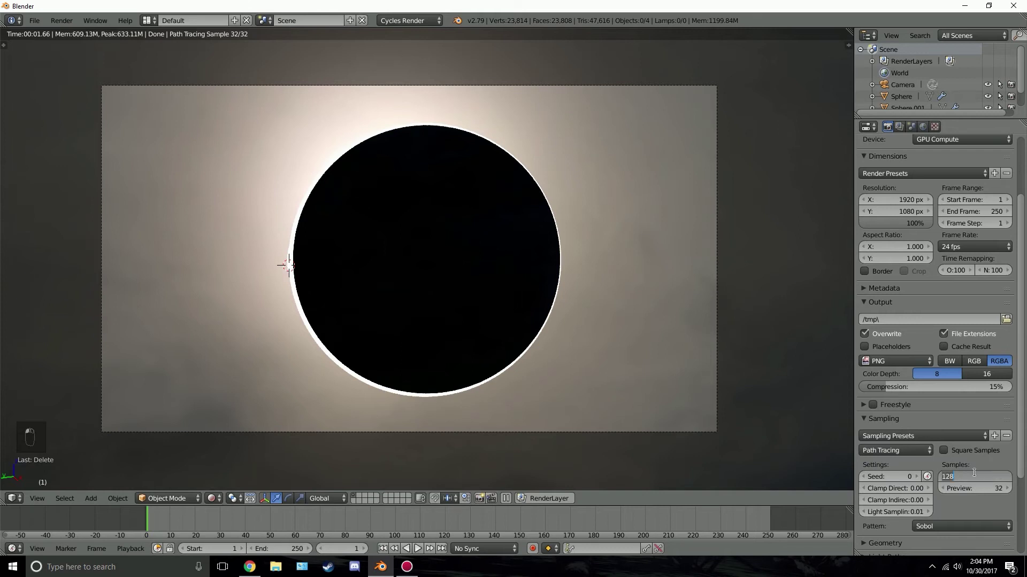
text(100)
key(Return)
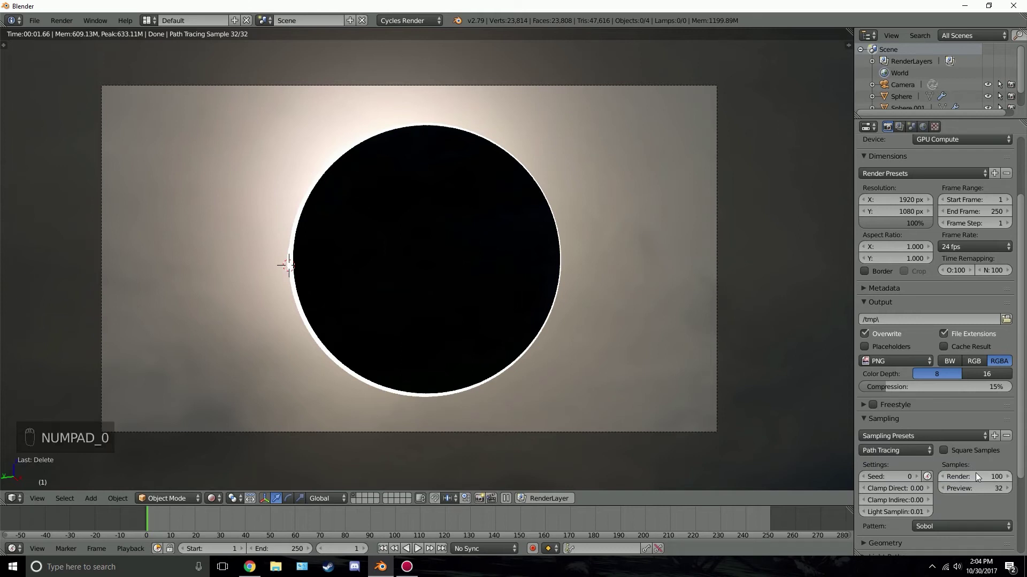
Save the project as "tutorial solar eclipse" in the Solar Eclipse folder and render the current frame
scroll(987, 431, down, 4)
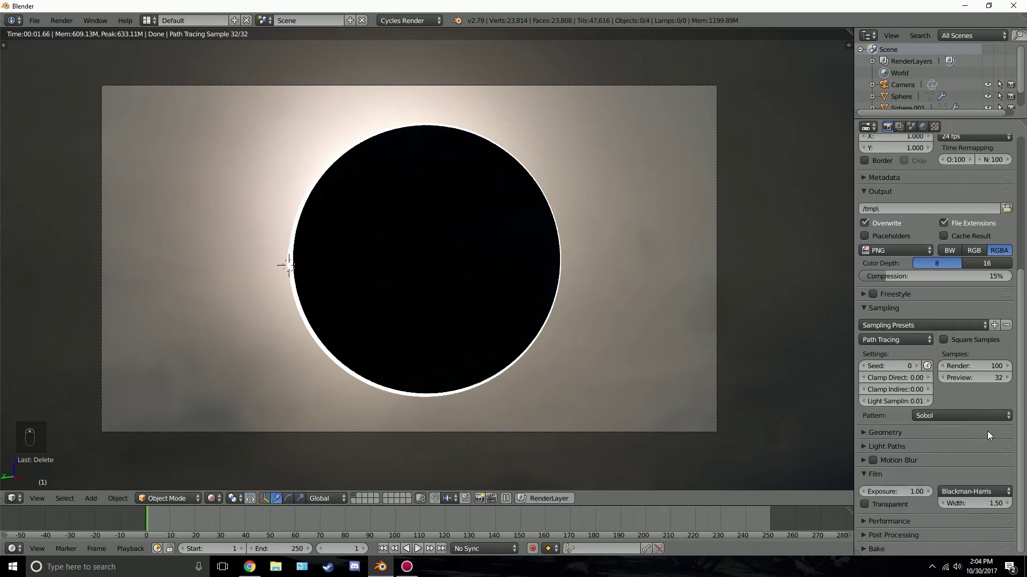
scroll(987, 431, up, 8)
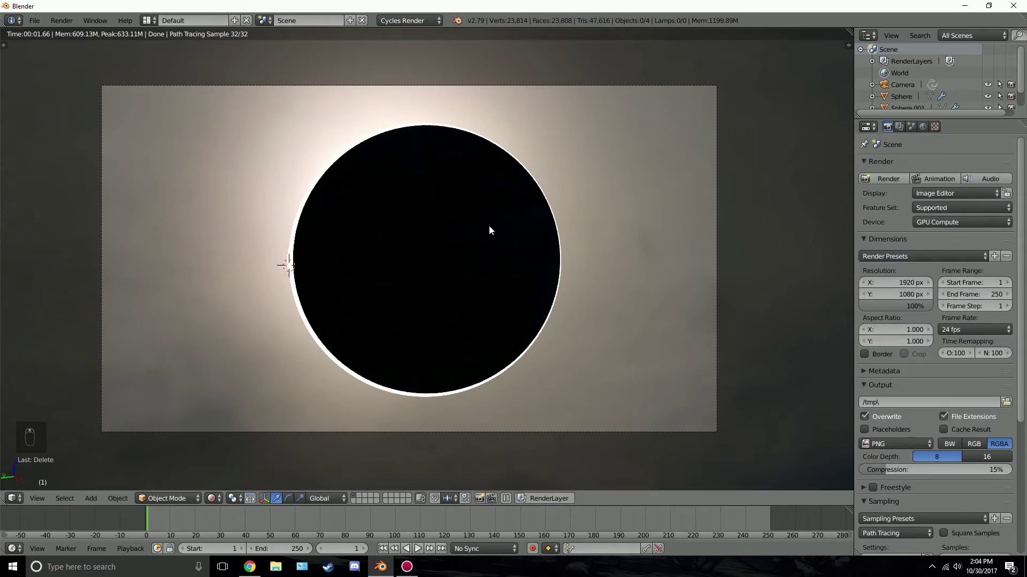
key(ctrl+s)
click(200, 63)
key(BackSpace)
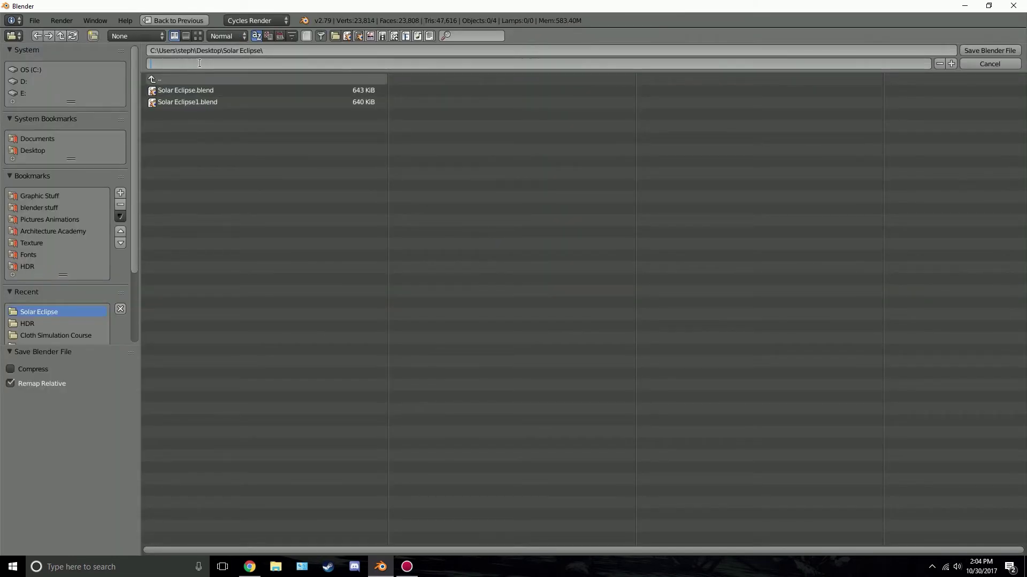
text(tutorial solar eclipse)
key(Return)
key(Return)
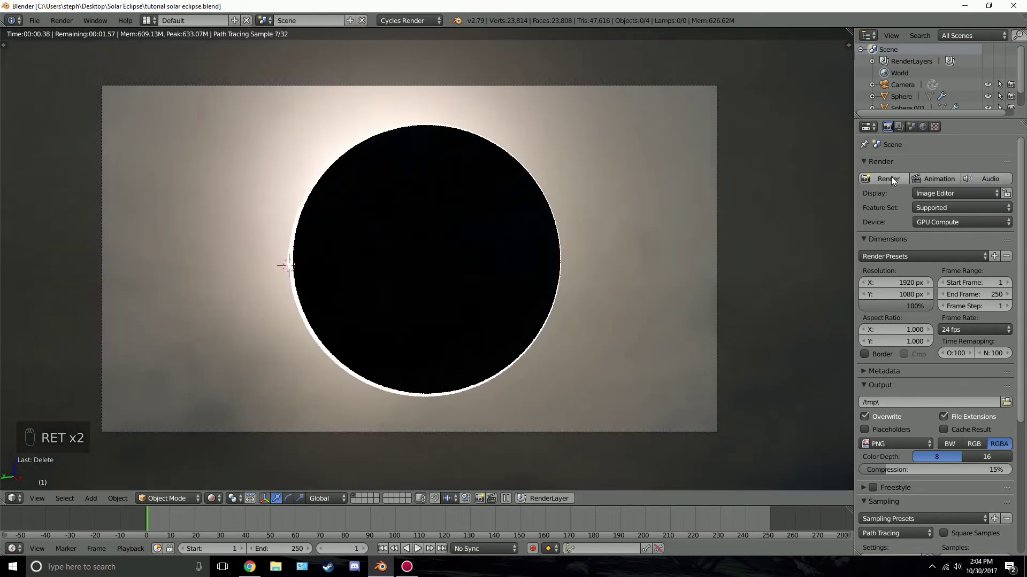
click(888, 178)
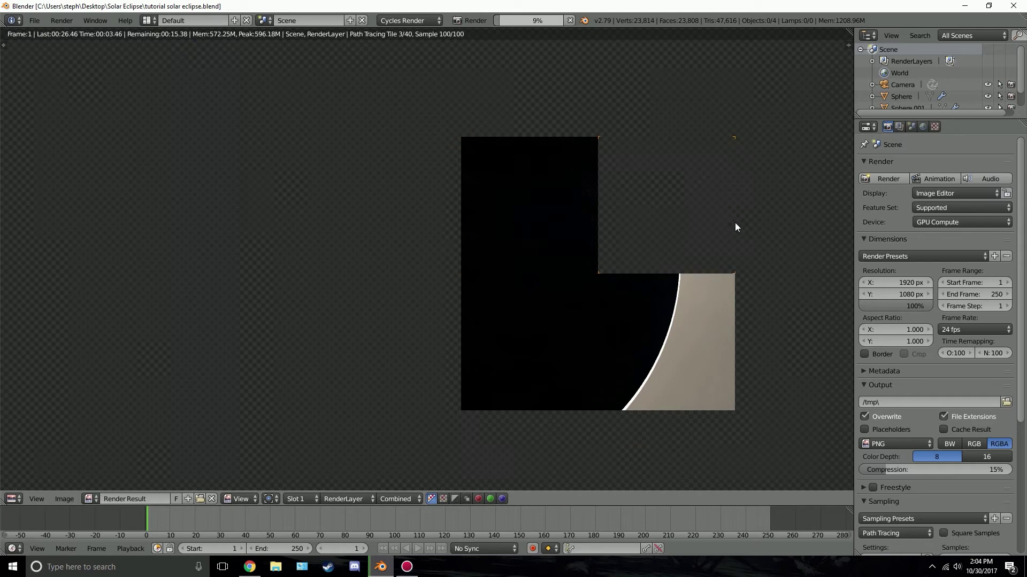
scroll(522, 233, down, 2)
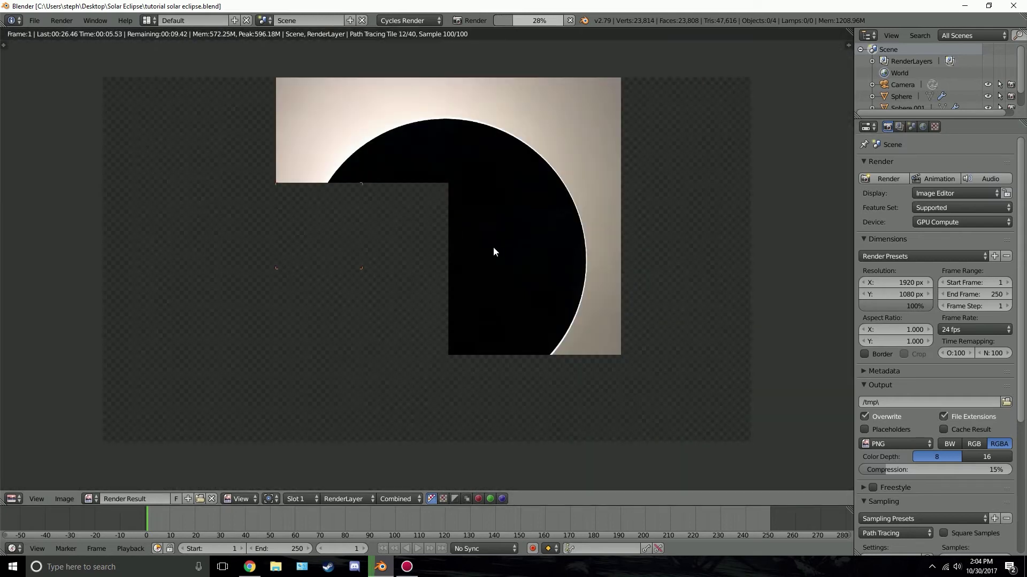
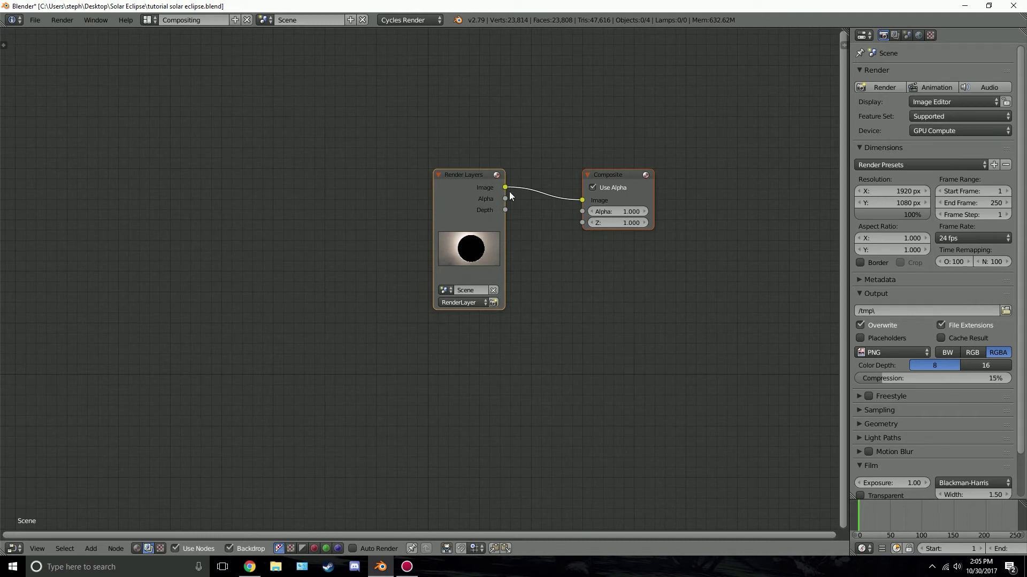
Space the Render Layers node away from Composite and preview its image through a Viewer node placed above Composite, with the whole backdrop in view
drag(489, 198, 25, 177)
key(Home)
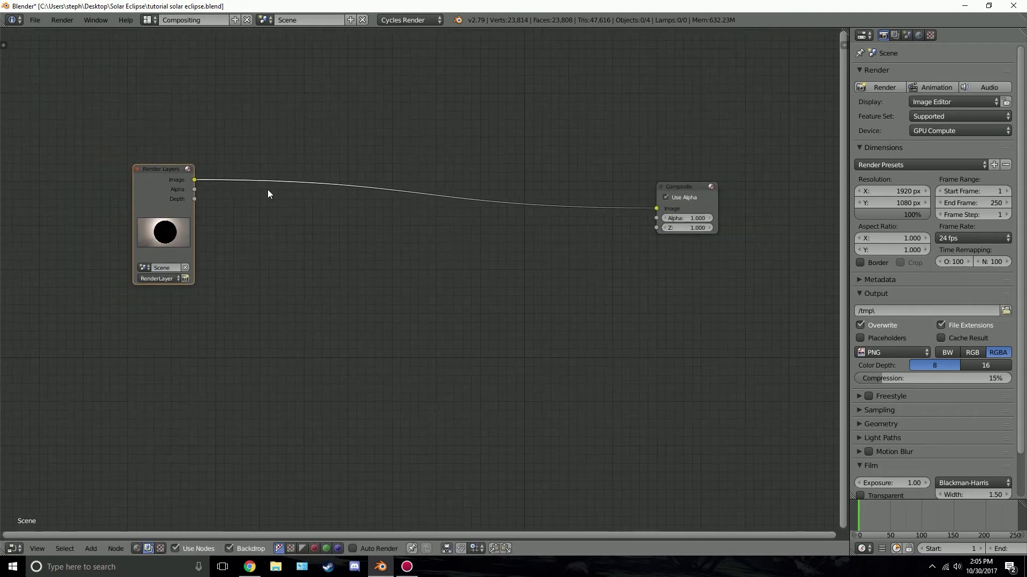
ctrl+shift+click(177, 191)
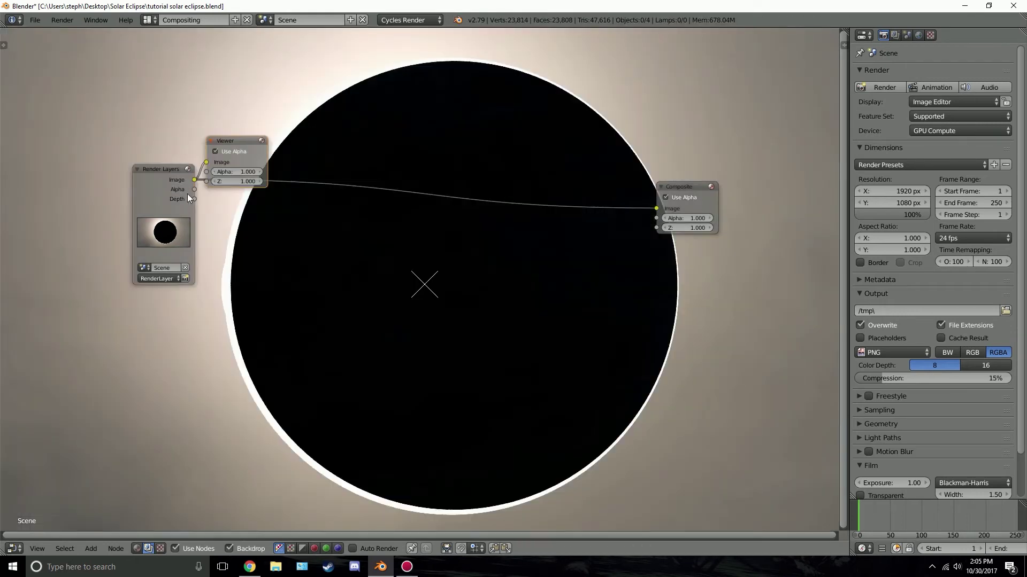
drag(213, 160, 662, 144)
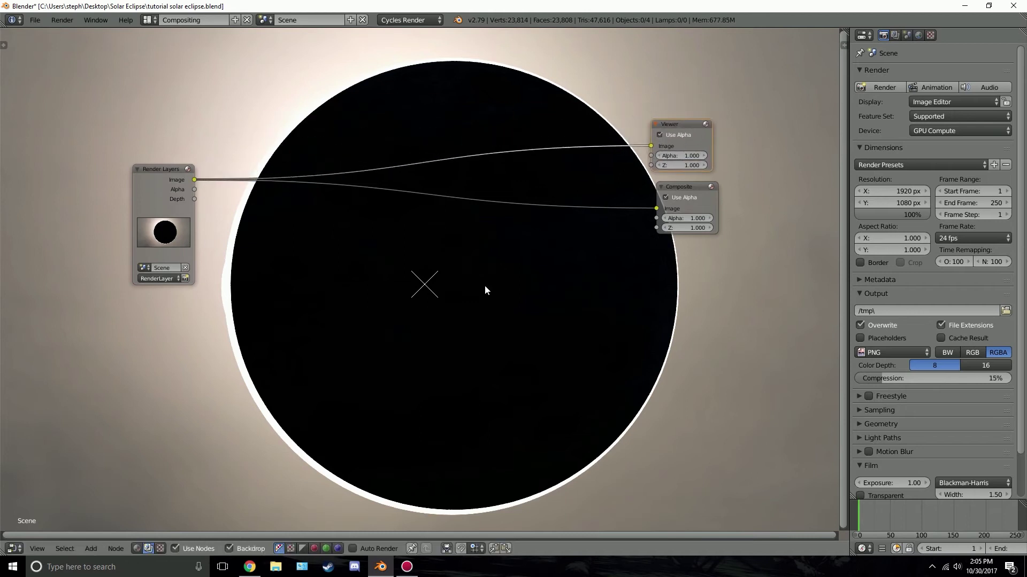
key(alt+v)
key(alt+v)
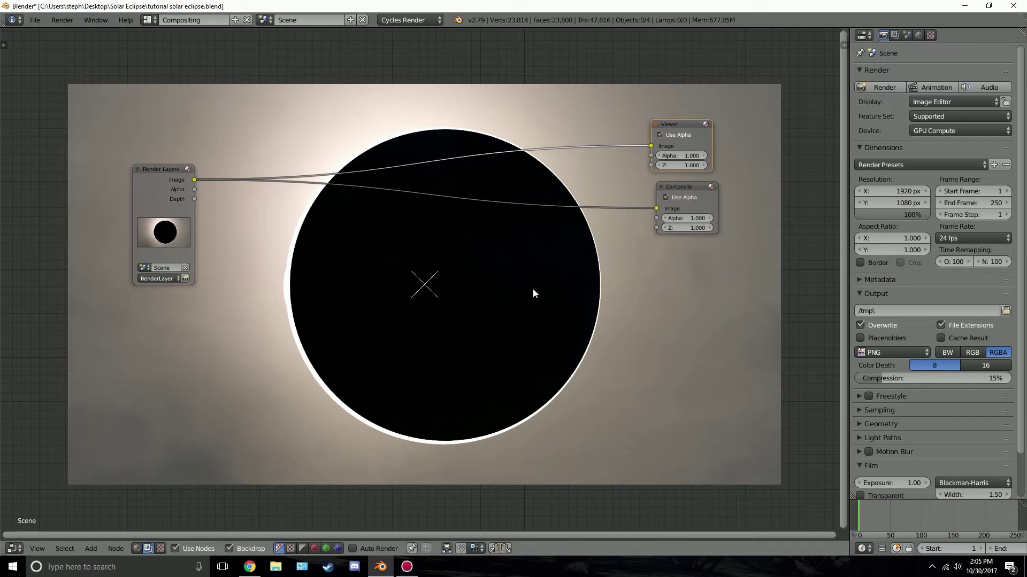
key(v)
key(v)
key(alt+v)
key(alt+v)
Add a Glare node after Render Layers and feed its output to both the Composite and Viewer nodes
middle_drag(310, 214, 357, 207)
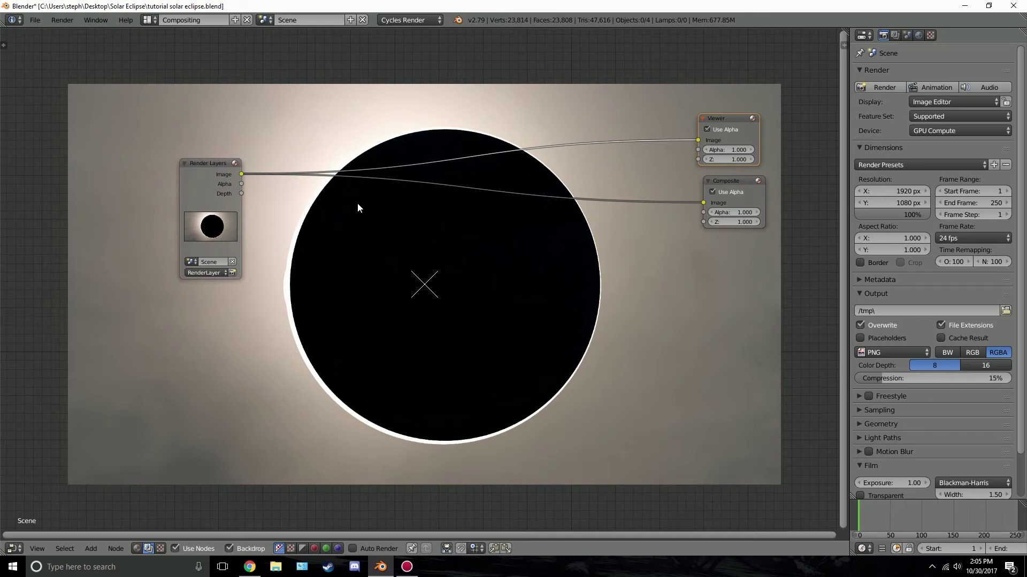
key(shift+a)
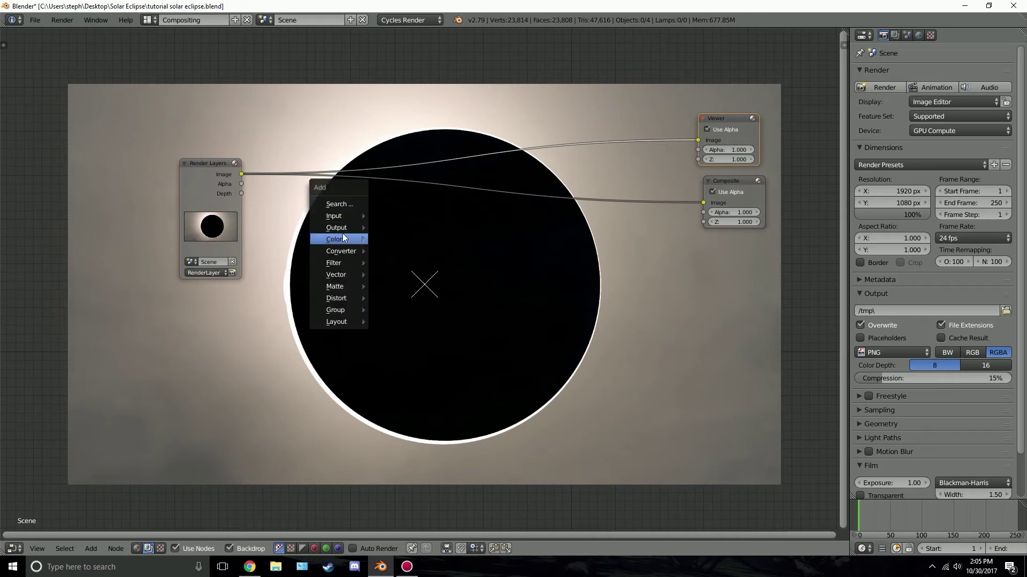
mouse_move(342, 264)
click(406, 364)
click(431, 178)
drag(480, 191, 307, 145)
ctrl+shift+click(347, 205)
Set the Glare node's color modulation to 0.283 and its mix to 1 to isolate the glare
middle_drag(306, 143, 301, 142)
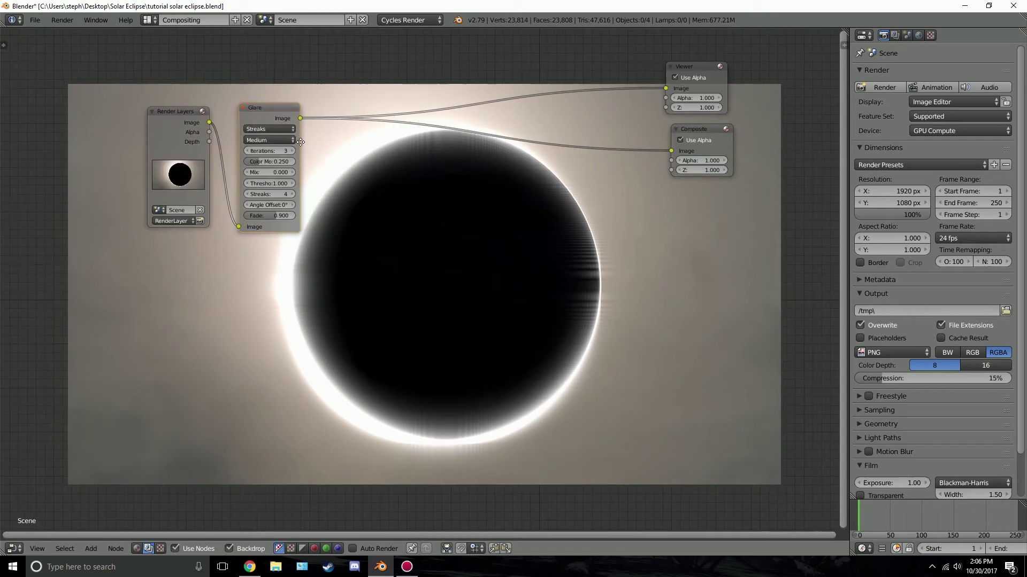
scroll(326, 181, up, 1)
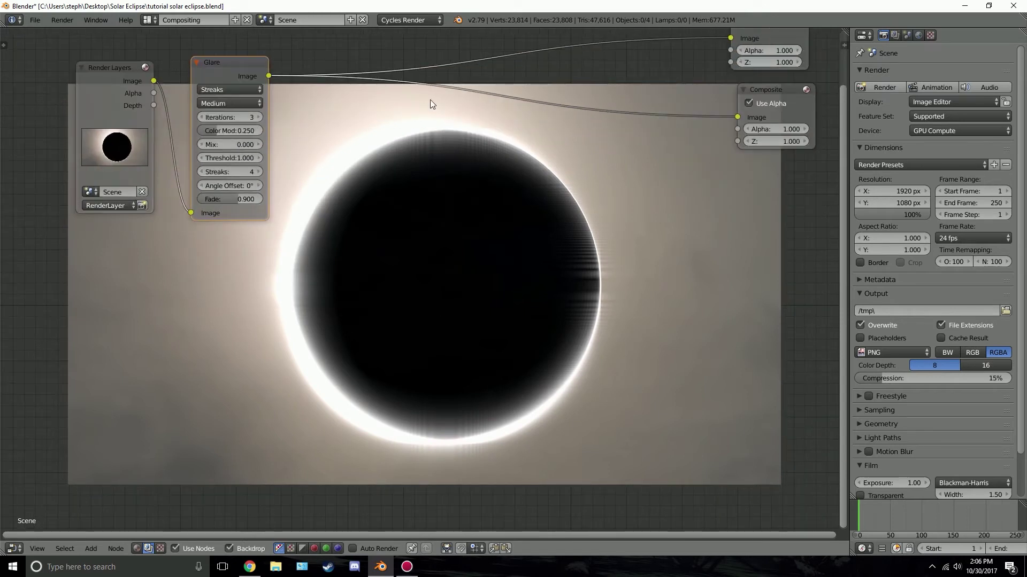
scroll(488, 225, down, 1)
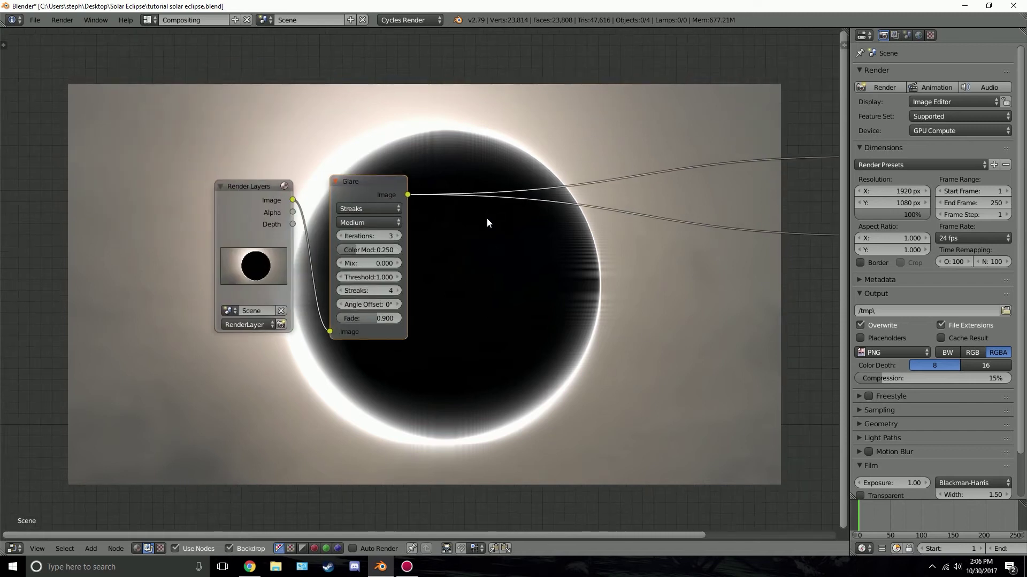
scroll(486, 209, up, 3)
middle_drag(234, 191, 181, 179)
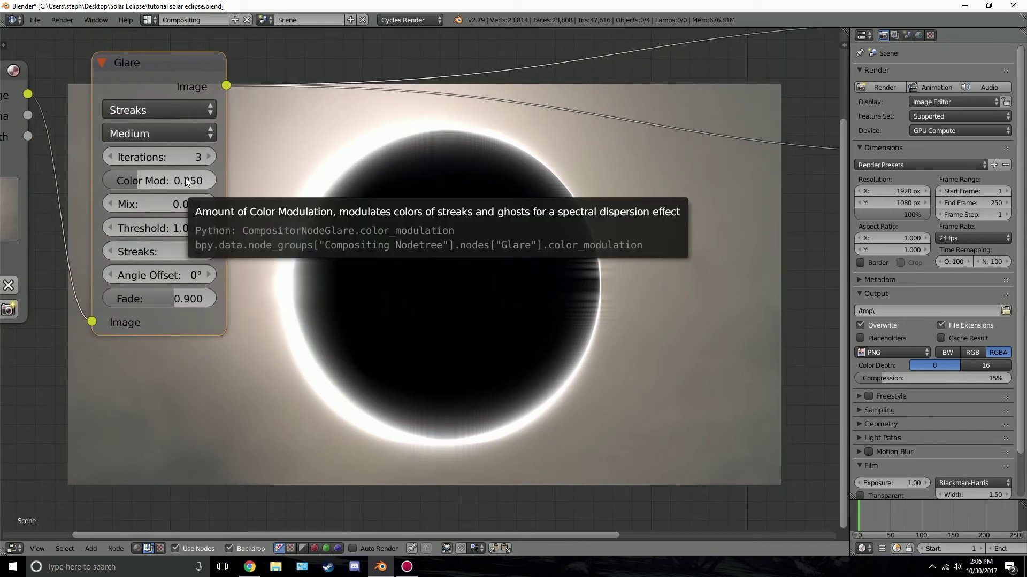
drag(136, 180, 140, 180)
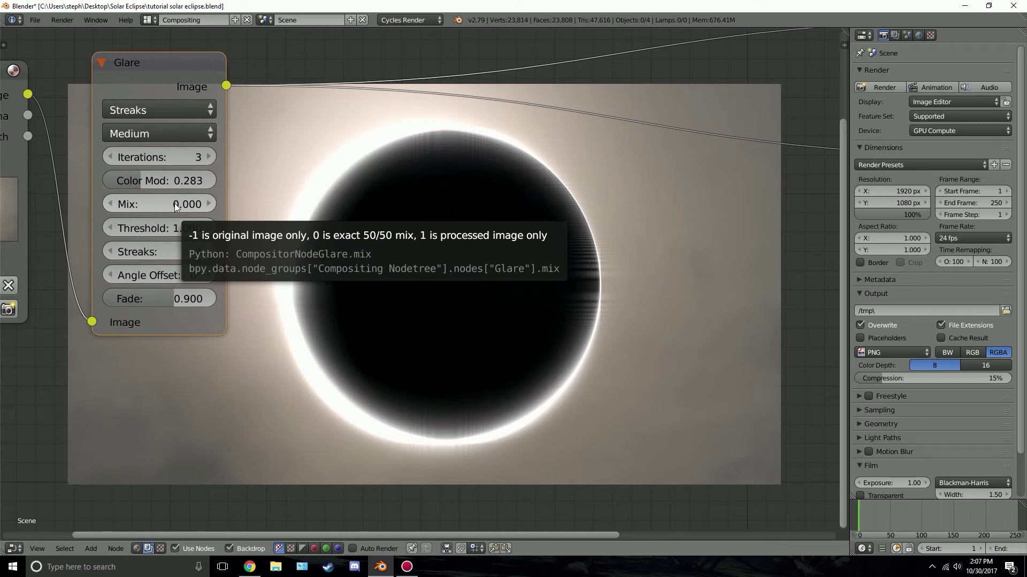
click(175, 204)
text(1)
key(Return)
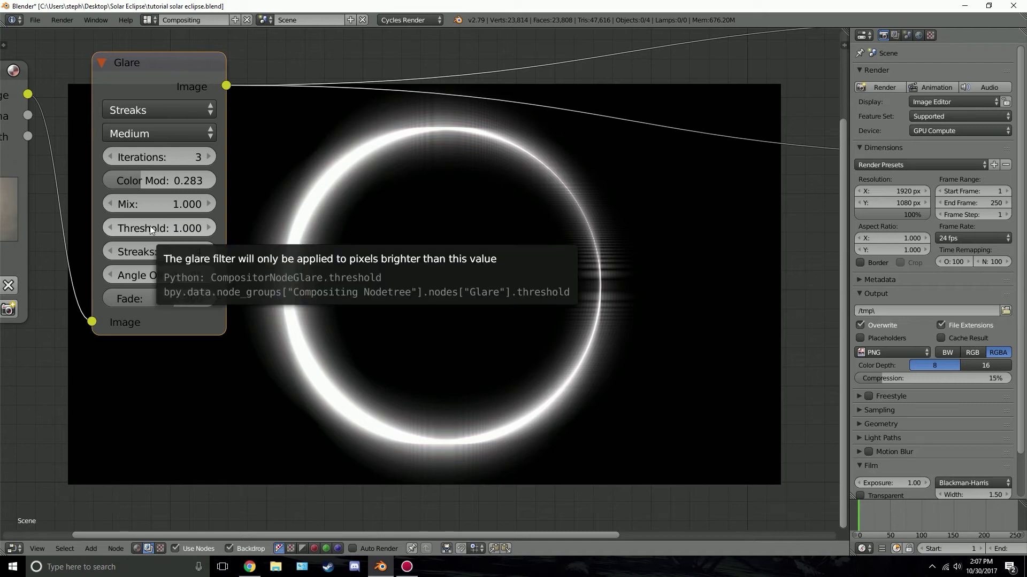
Set the Glare node's threshold to 3.5, fade to 0.817 and quality to High
drag(162, 229, 270, 229)
drag(180, 301, 139, 298)
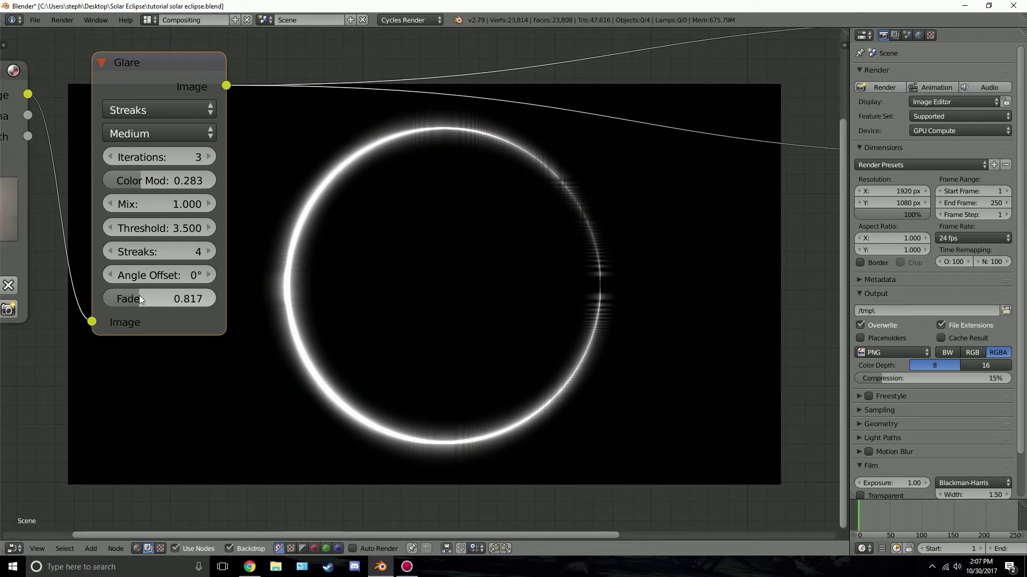
click(183, 131)
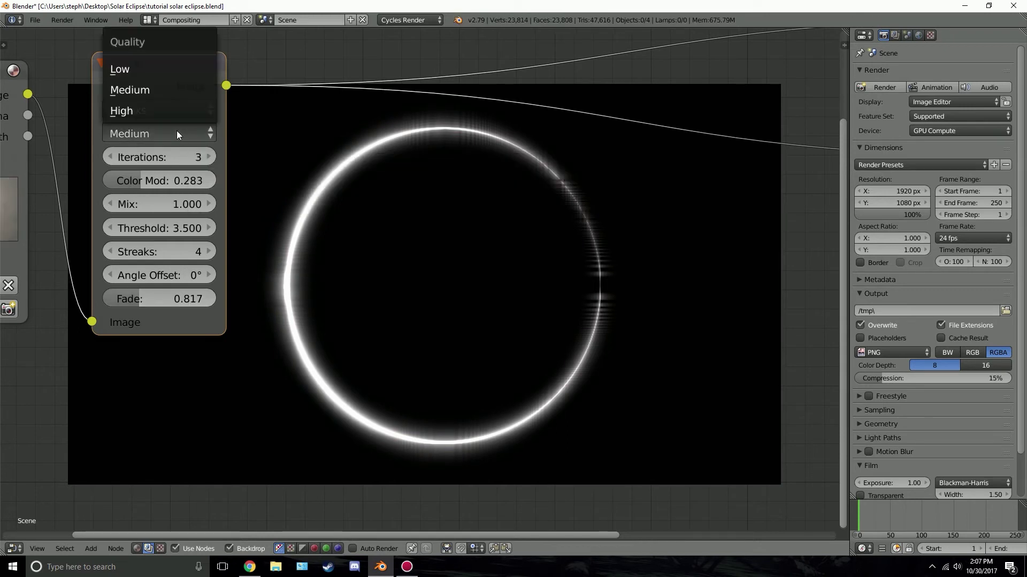
scroll(683, 294, up, 2)
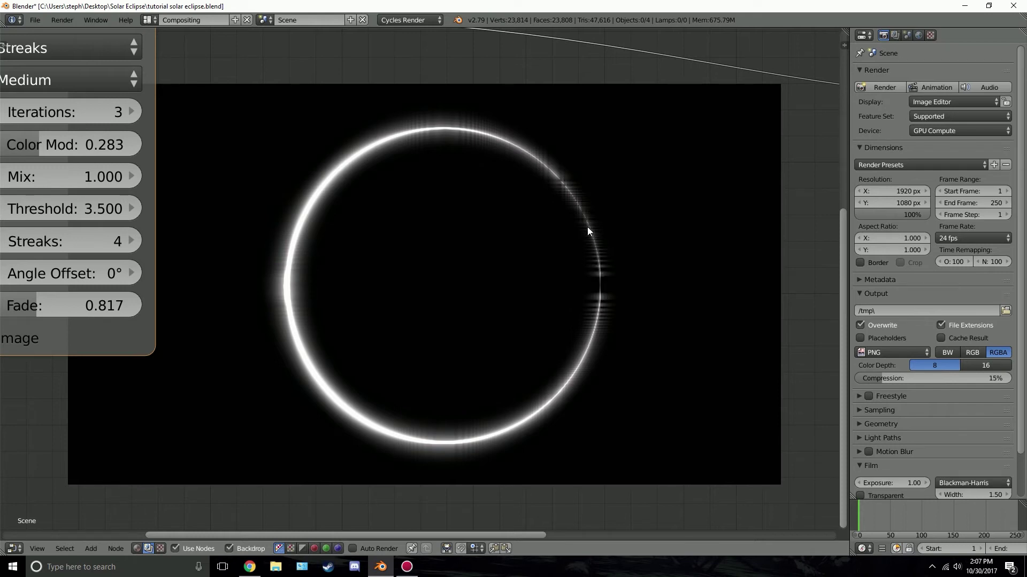
scroll(305, 192, down, 1)
click(161, 122)
click(151, 152)
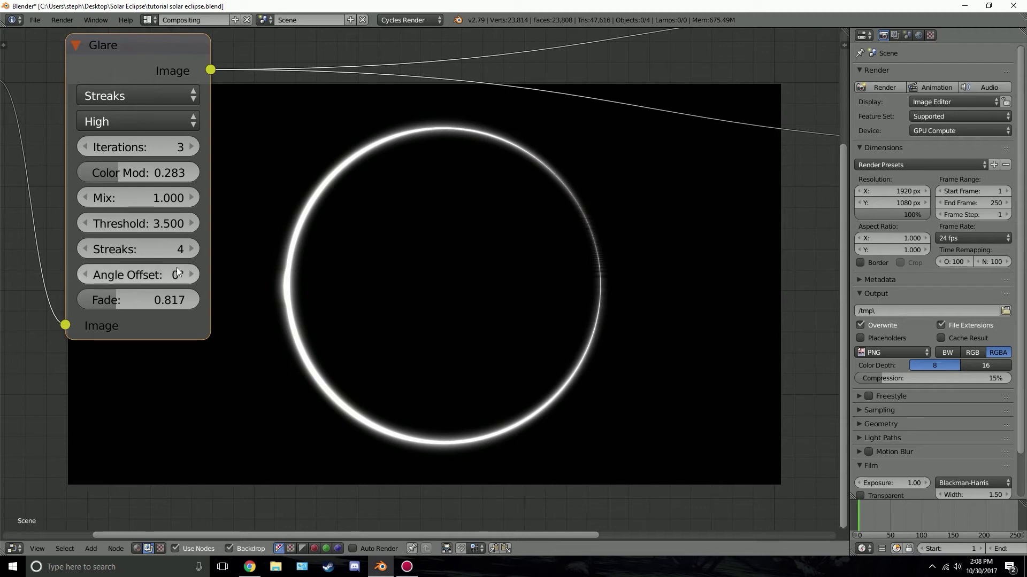
Set the Glare node's mix to 0 to blend the streaks with the original image
scroll(219, 233, down, 2)
click(220, 224)
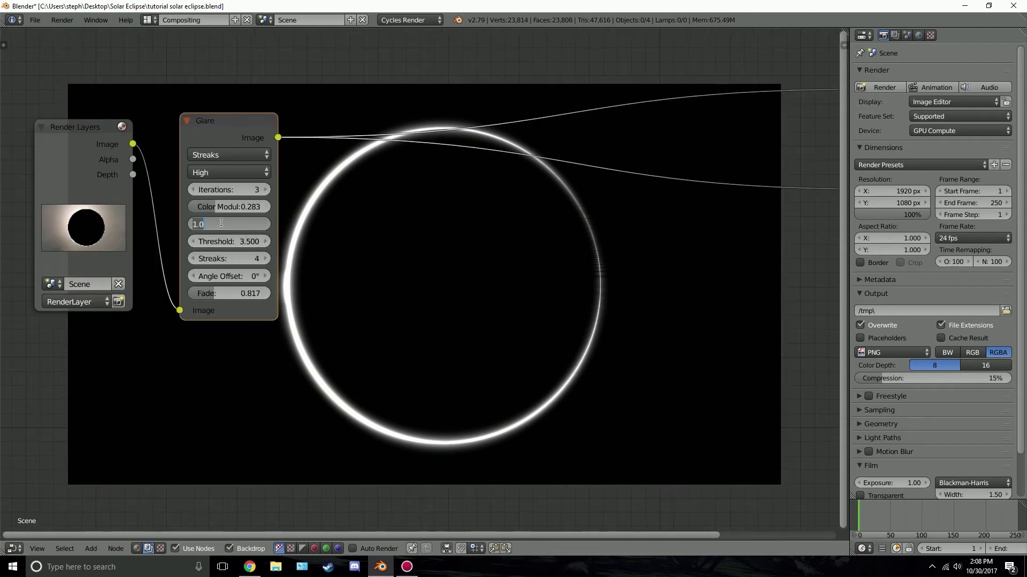
text(0)
key(Return)
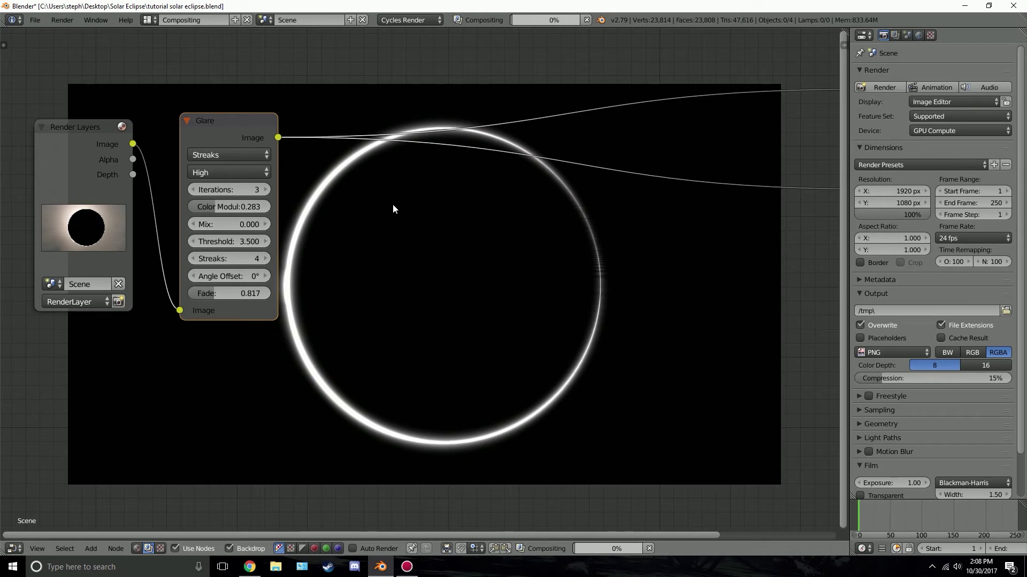
Duplicate the Glare node, insert the copy after the first one, and link its output to the Viewer
middle_drag(351, 181, 273, 166)
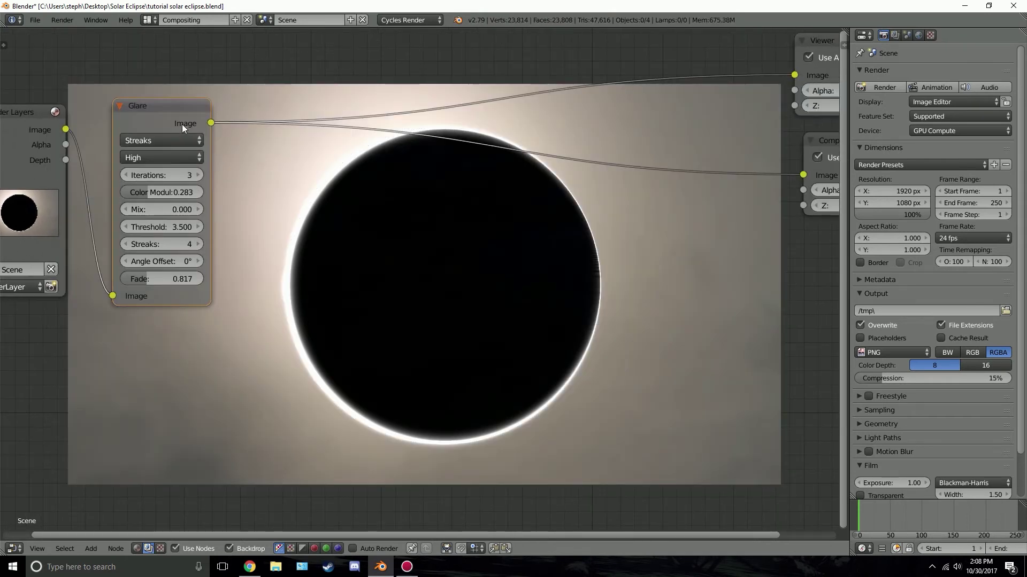
key(shift+d)
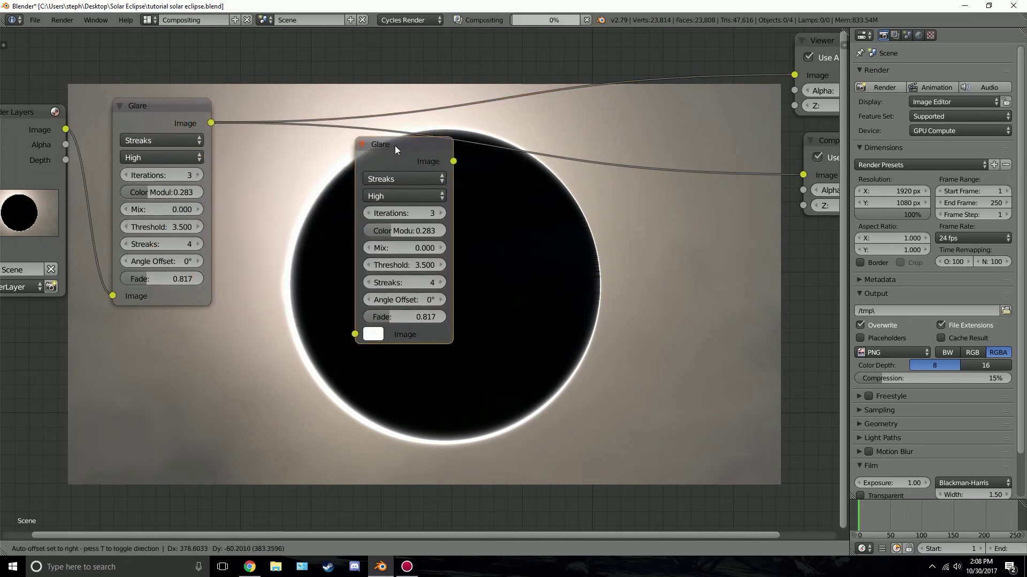
click(395, 137)
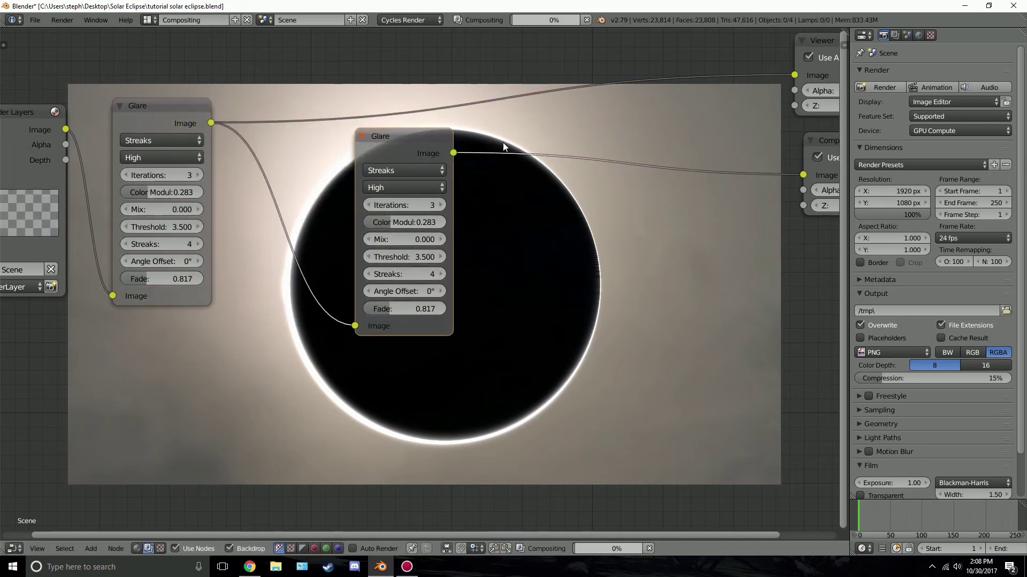
drag(388, 175, 731, 97)
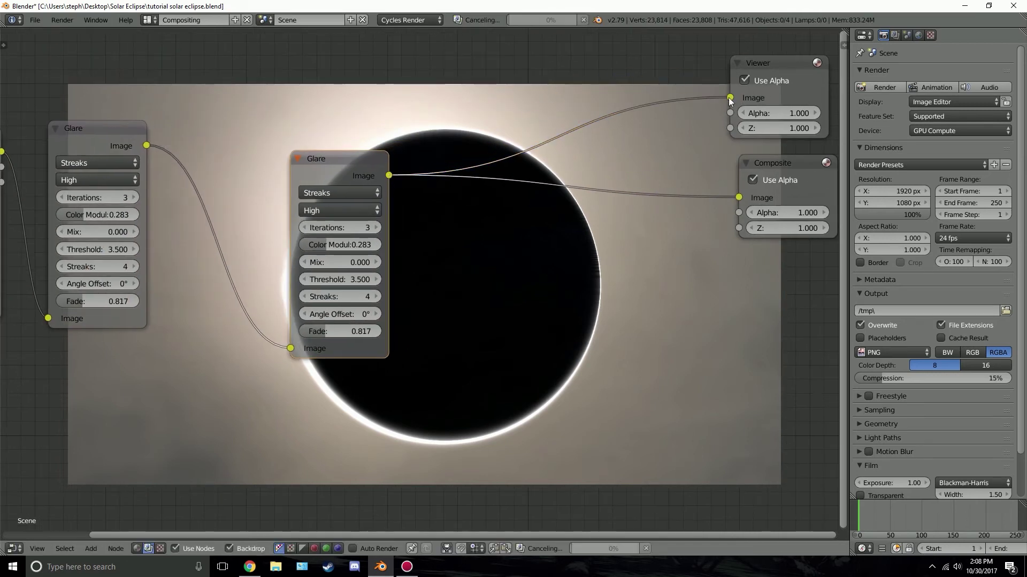
drag(352, 145, 239, 108)
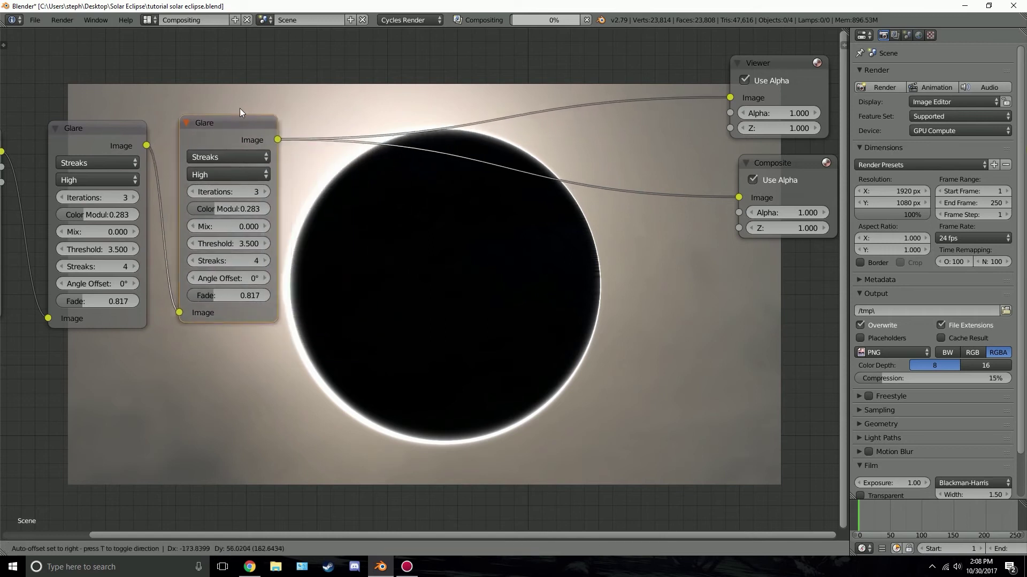
Set the second Glare node's quality to Medium and its threshold to 7
click(212, 170)
click(213, 137)
scroll(365, 190, up, 2)
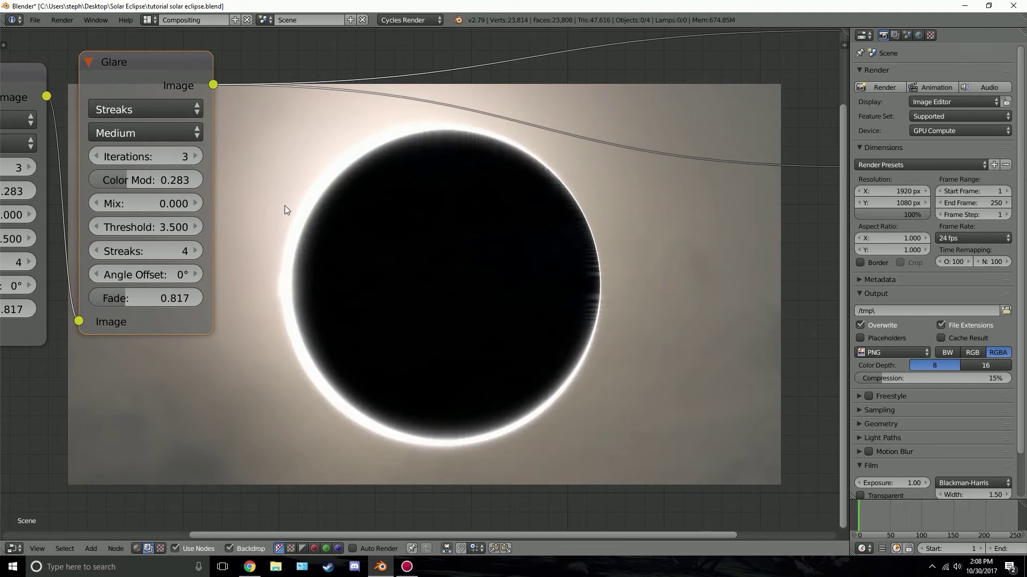
click(146, 228)
text(4)
key(Return)
click(124, 225)
text(7)
key(Return)
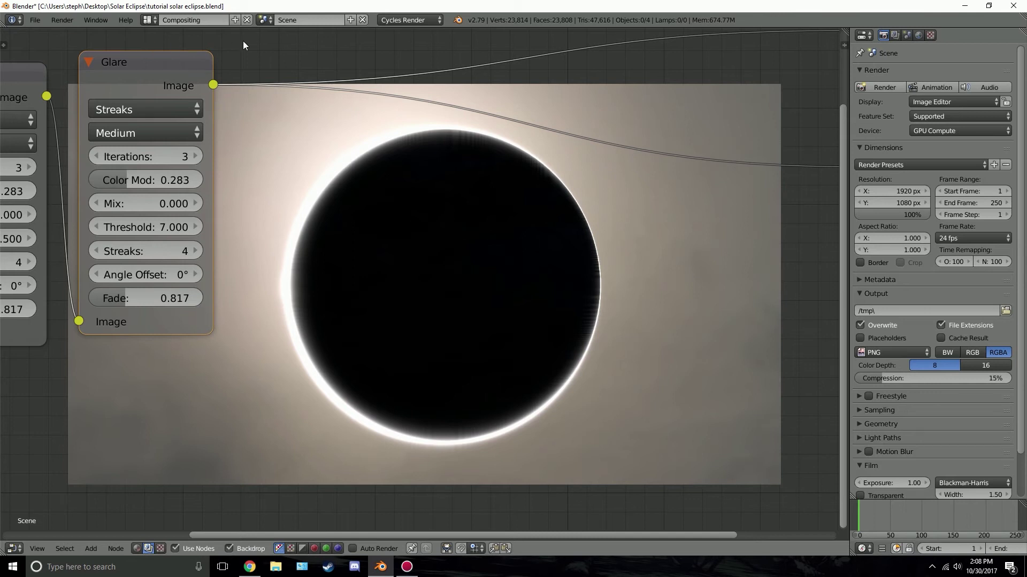
Duplicate the second Glare node into the chain as a Fog Glow glare and link its output to the Viewer
key(shift+d)
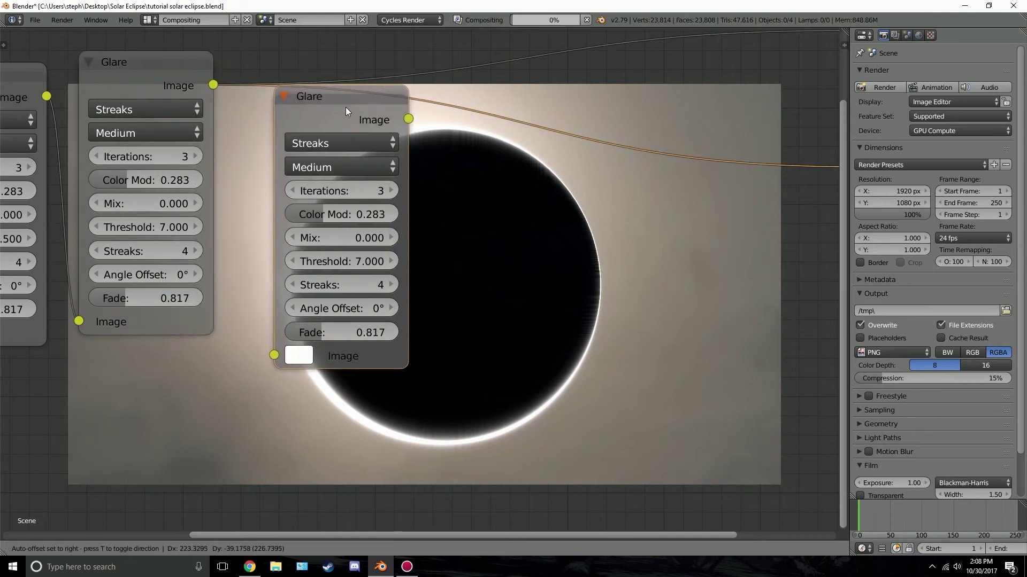
click(349, 109)
click(349, 142)
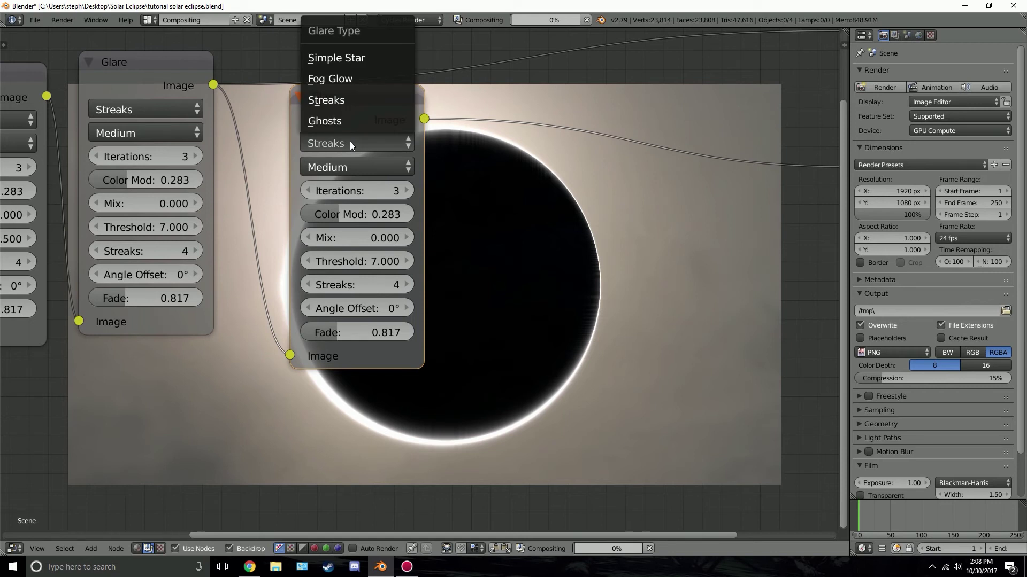
click(342, 76)
middle_drag(464, 124, 347, 193)
drag(305, 186, 693, 105)
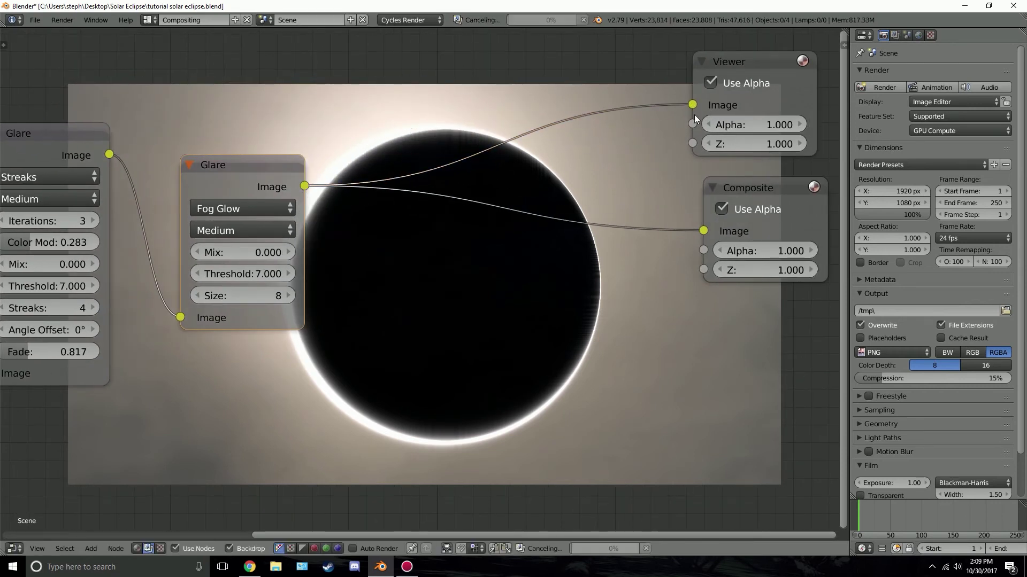
Move the Fog Glow Glare node closer to the Streaks node, and set its threshold to 2 and its size to 6
drag(298, 165, 258, 147)
click(203, 255)
text(2)
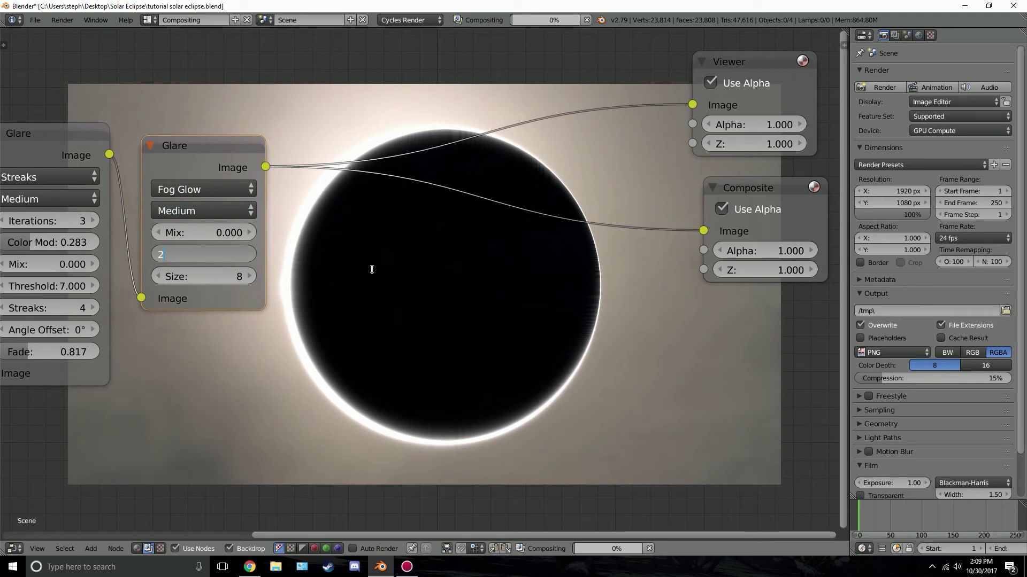
key(Return)
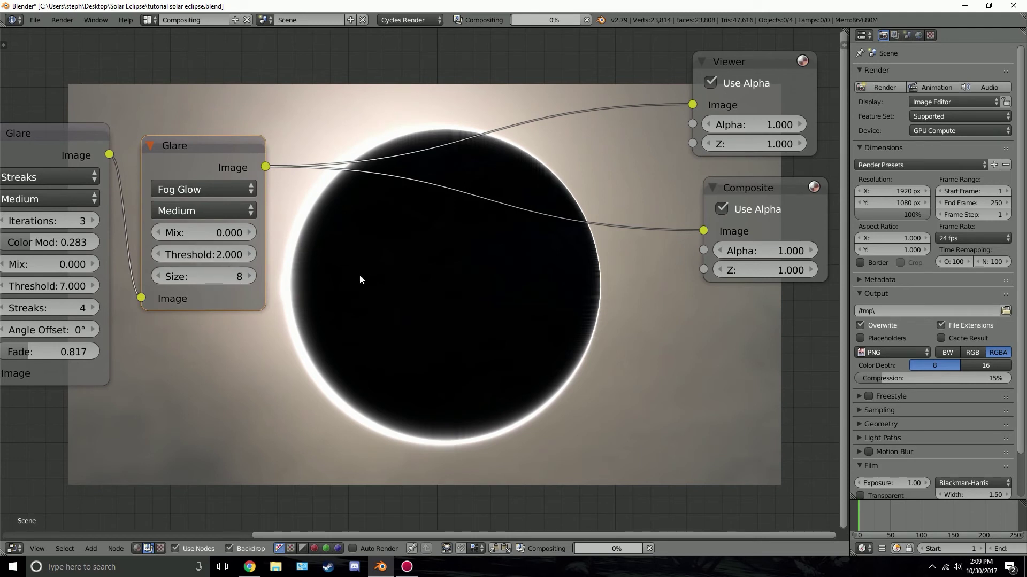
middle_drag(402, 319, 389, 181)
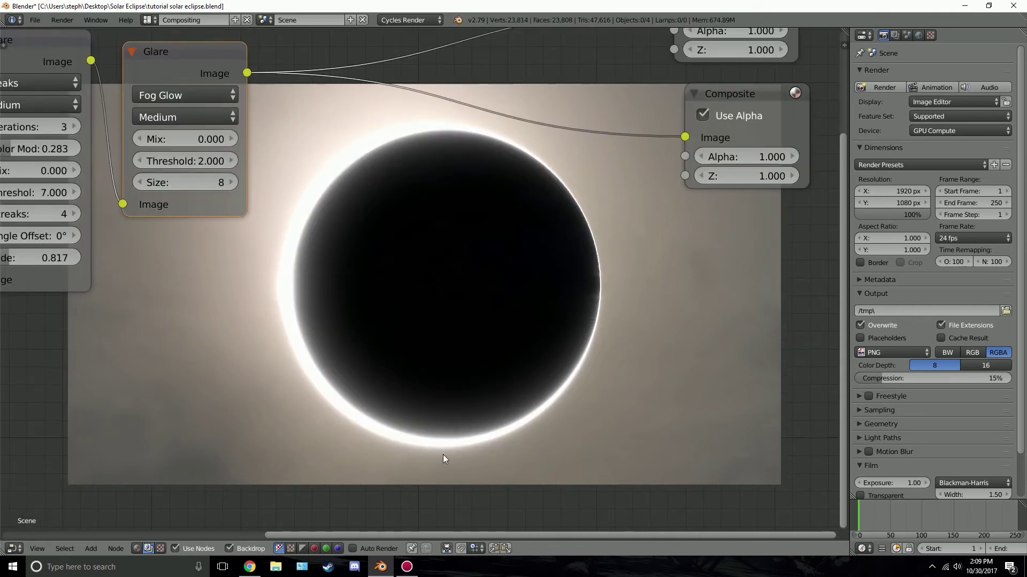
click(140, 183)
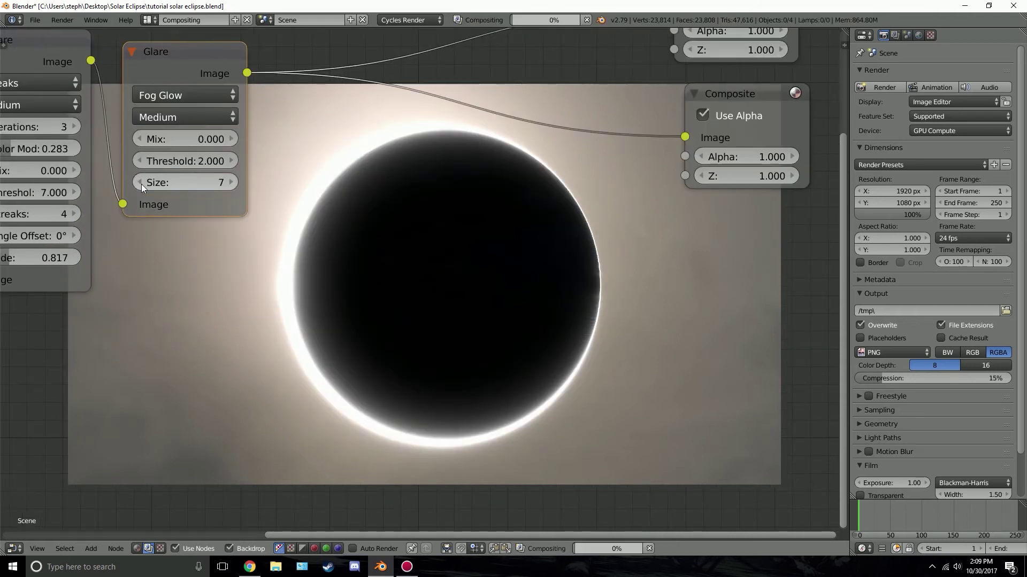
click(142, 184)
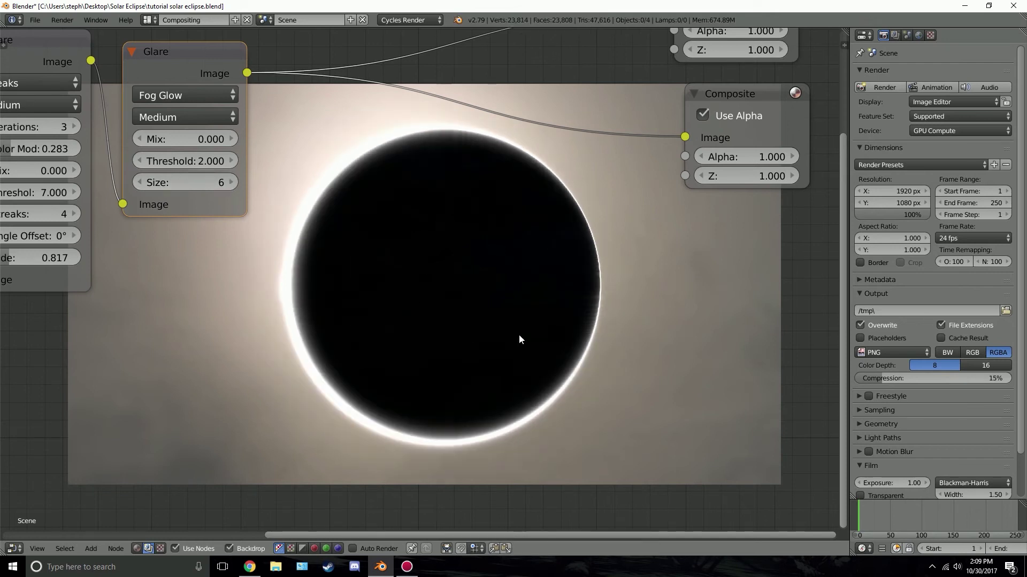
Set the Fog Glow Glare node's mix to 1 to preview the glare on its own
click(182, 139)
text(1)
key(Return)
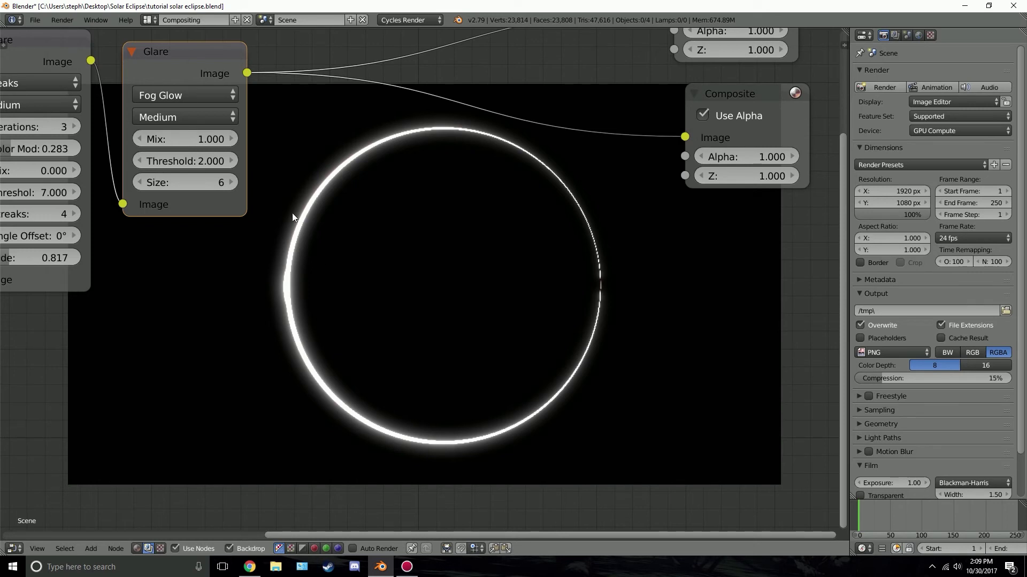
Set the Fog Glow Glare node's threshold to 1.7 and its mix to 0
click(190, 159)
text(1.7)
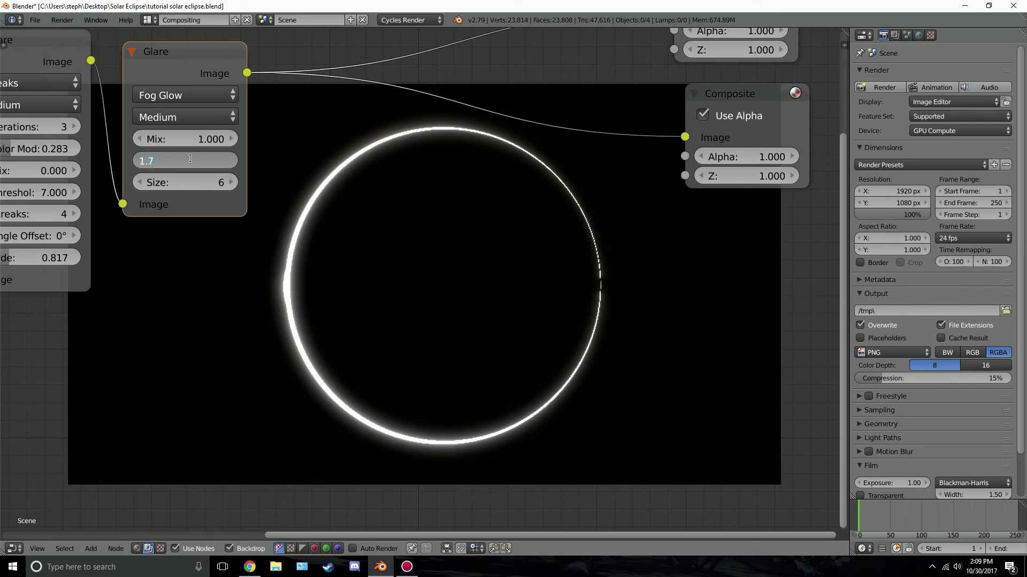
key(Return)
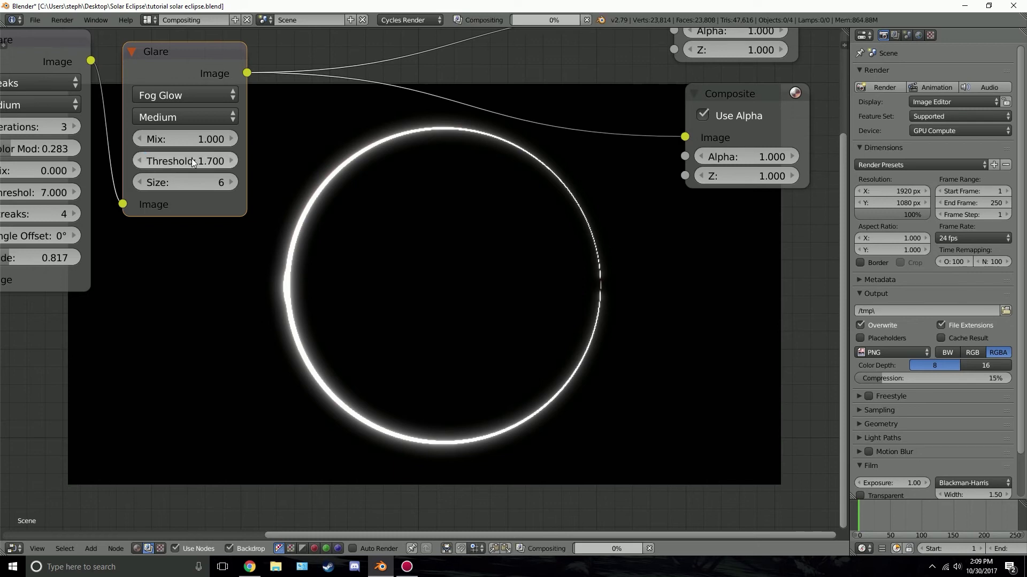
click(201, 140)
text(0)
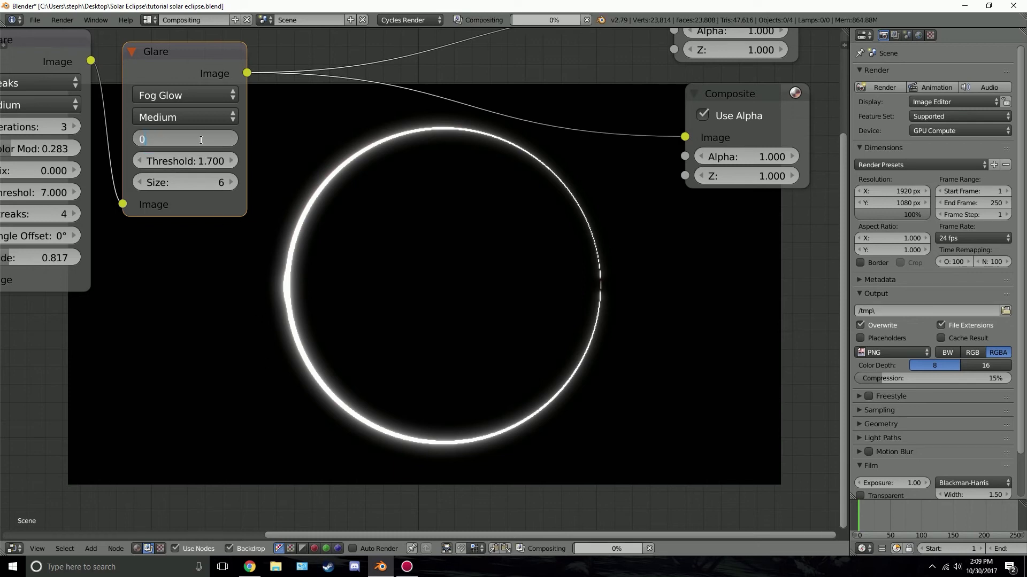
key(Return)
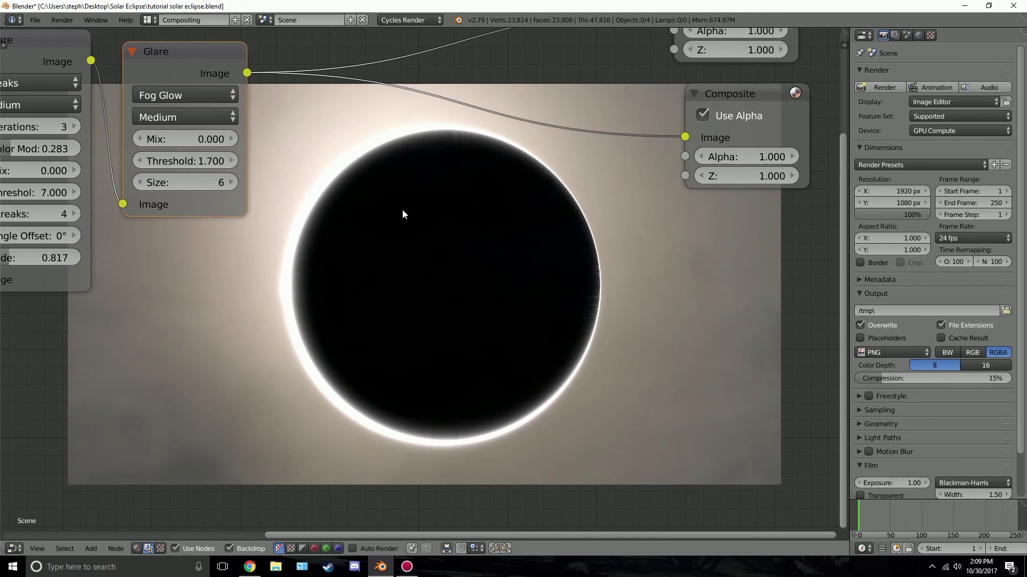
Move the Viewer and Composite nodes farther from the Fog Glow Glare node to make room for another node
scroll(398, 220, down, 1)
scroll(398, 222, down, 3)
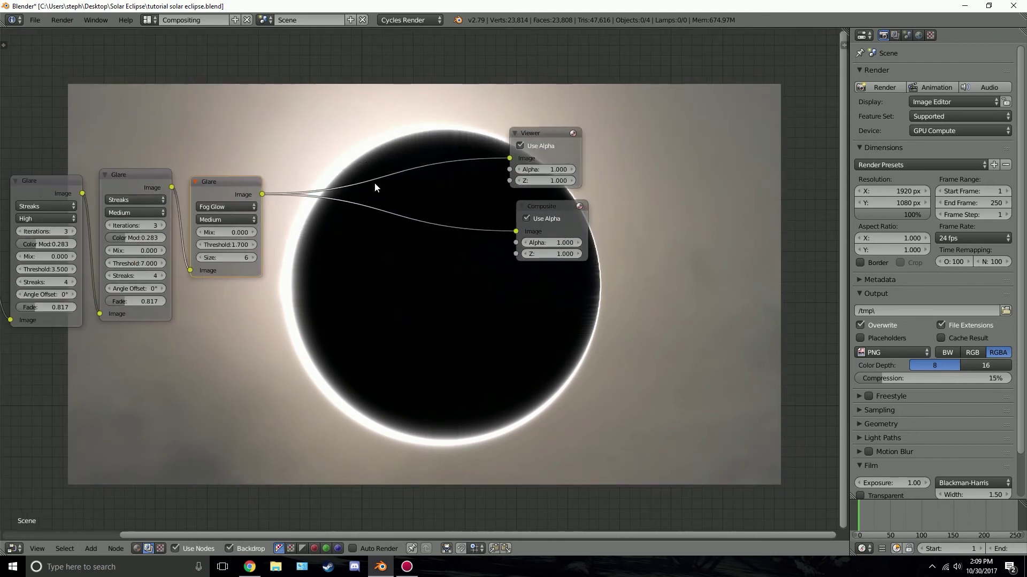
drag(491, 134, 636, 294)
key(g)
click(607, 234)
scroll(475, 219, up, 2)
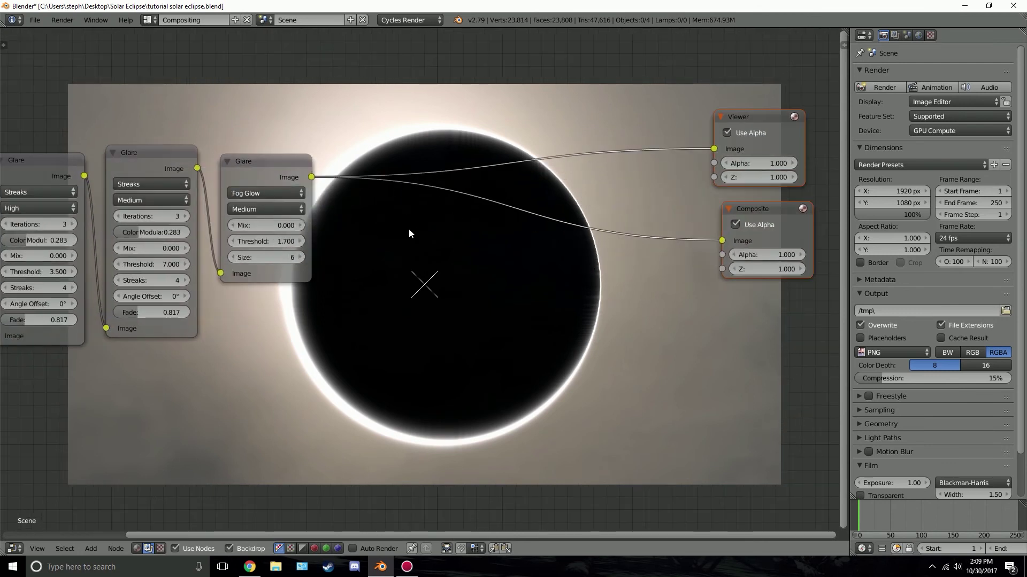
Insert a Color Balance node between the Fog Glow Glare and Composite nodes, and link its output to the Viewer
key(shift+a)
mouse_move(409, 230)
mouse_move(396, 203)
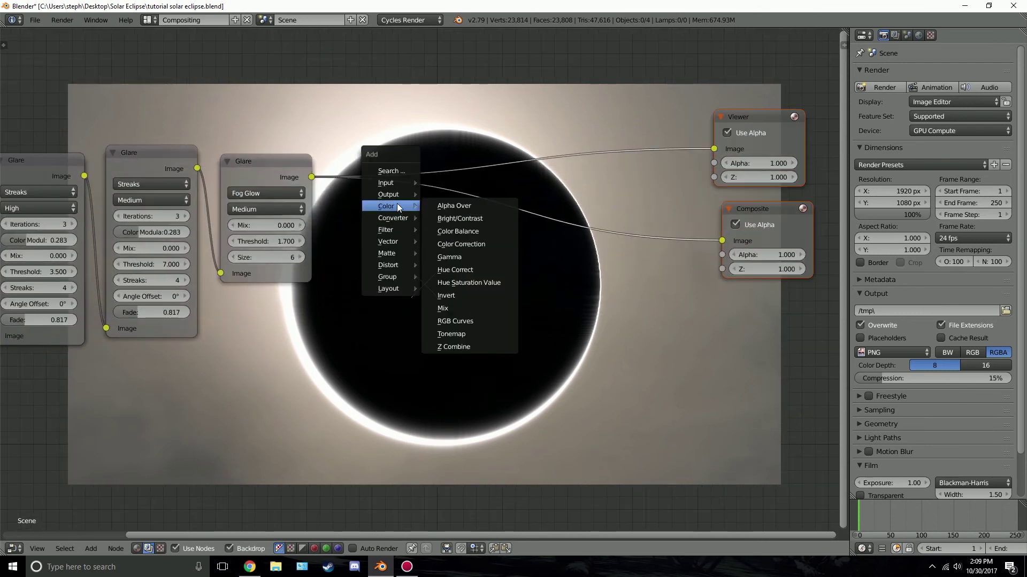
click(476, 230)
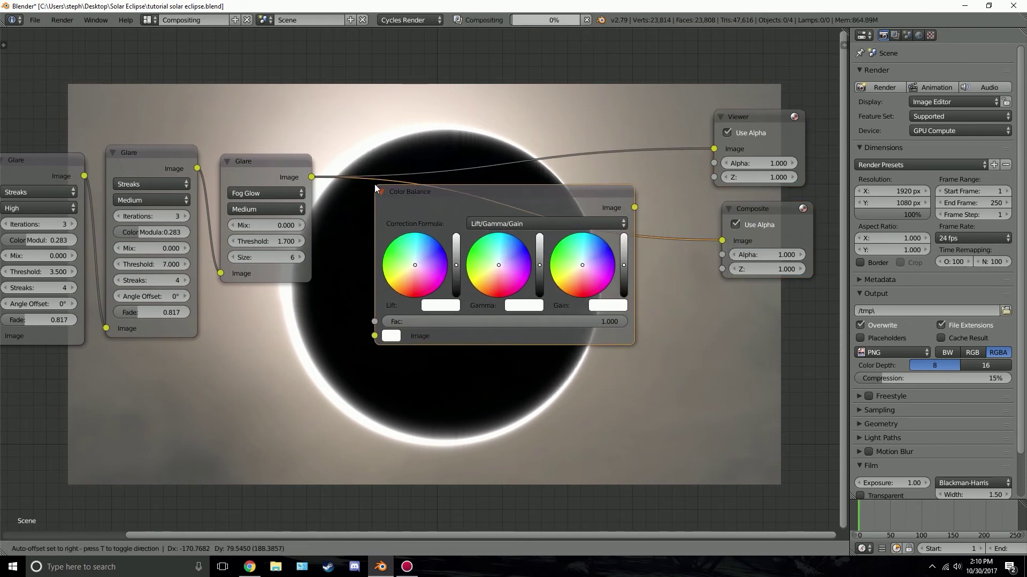
click(537, 292)
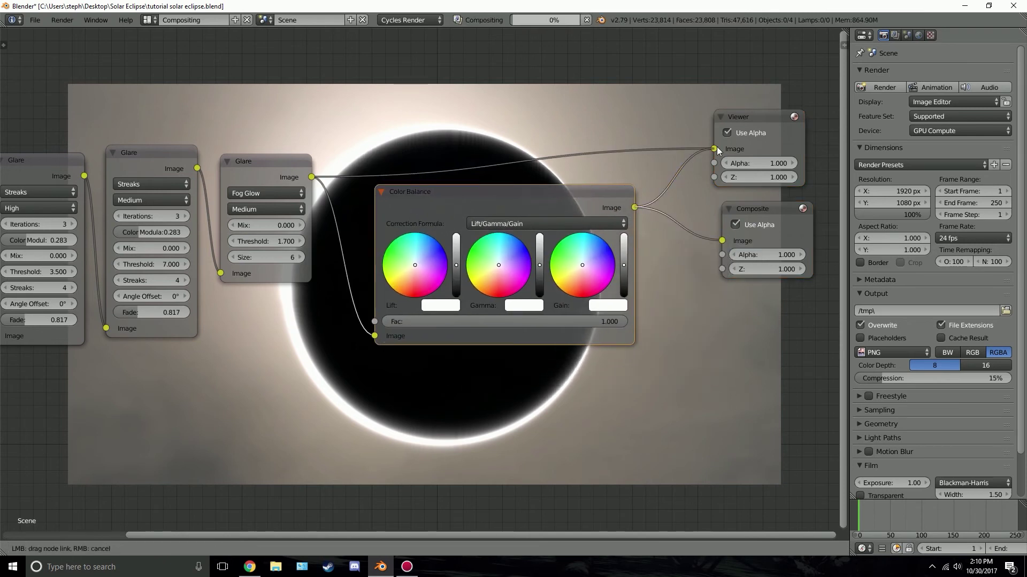
scroll(716, 146, up, 2)
key(g)
right_click(564, 135)
middle_drag(621, 205, 492, 211)
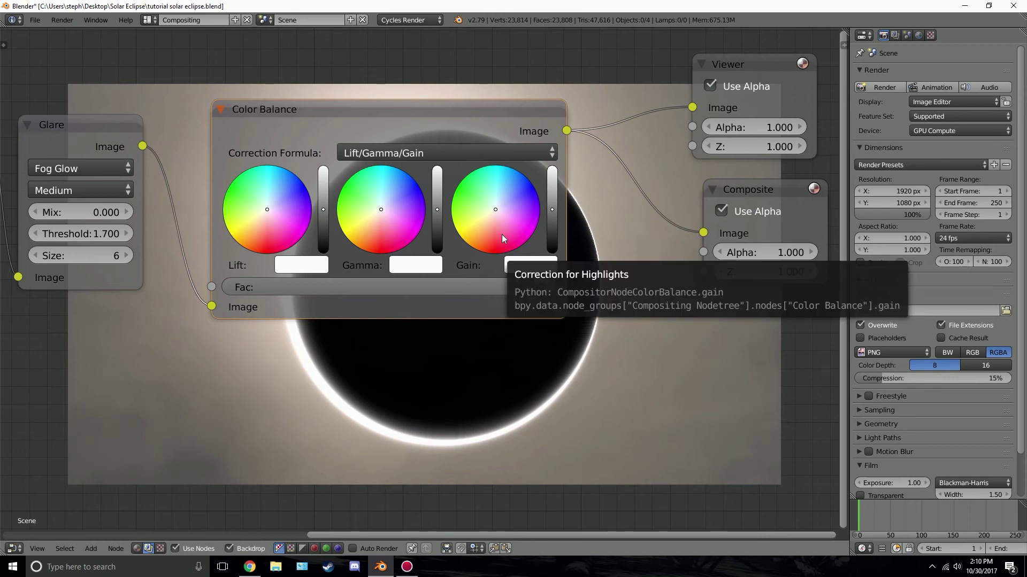
Raise the Color Balance node's lift brightness slightly and shift its gain color a little toward blue
scroll(322, 249, up, 2)
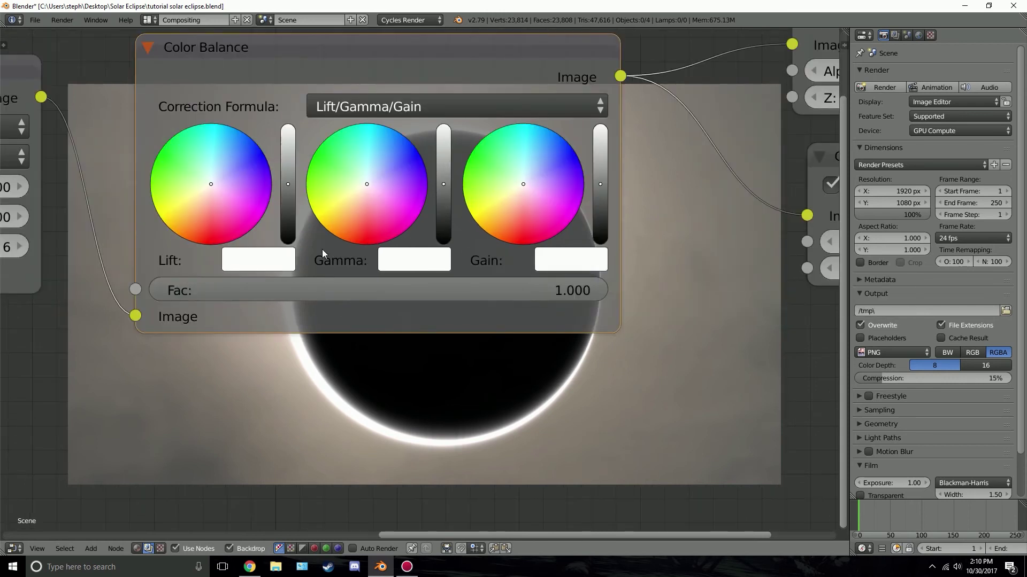
click(288, 184)
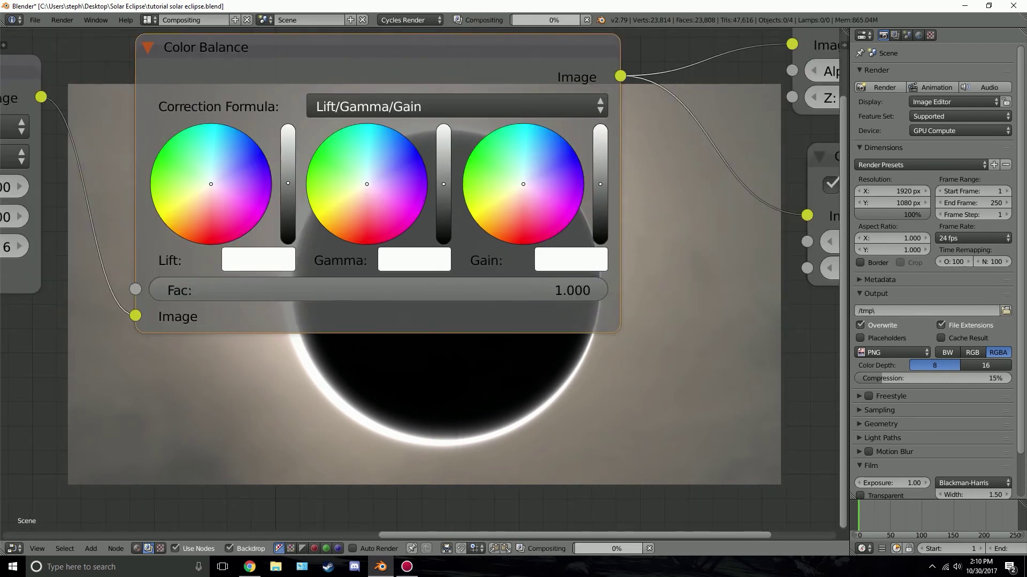
middle_drag(388, 333, 382, 215)
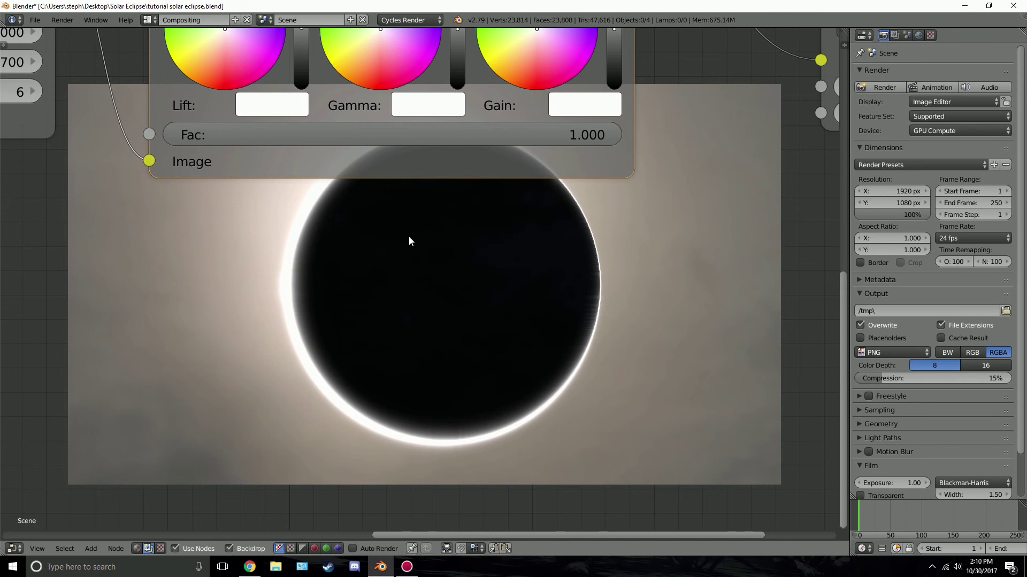
shift+scroll(465, 341, up, 5)
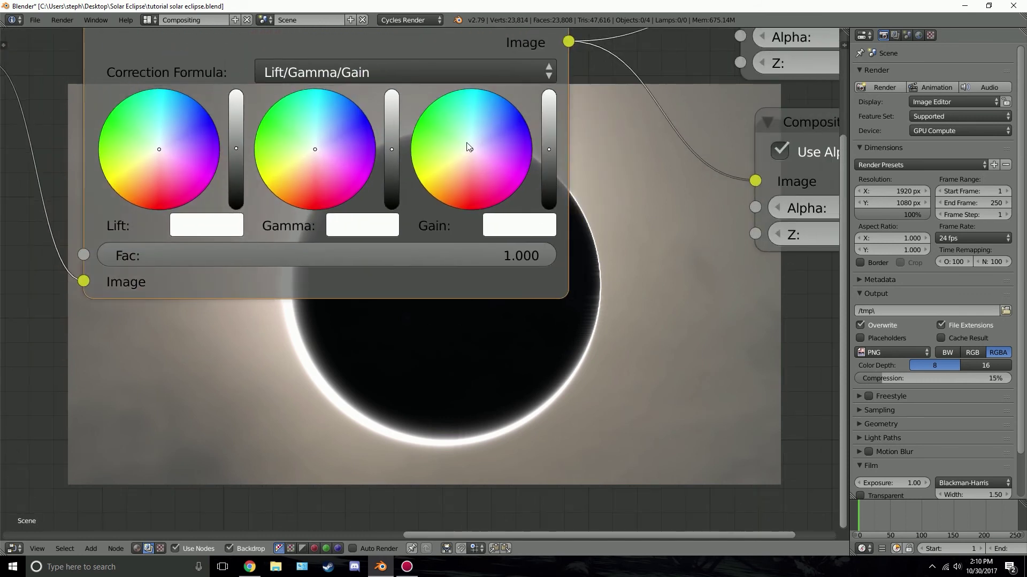
drag(470, 148, 472, 146)
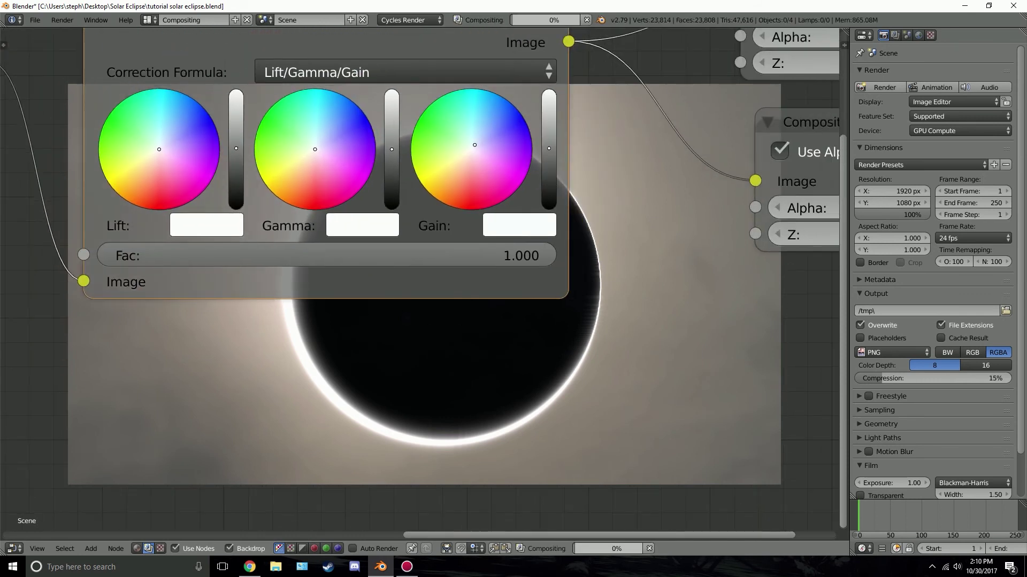
middle_drag(540, 312, 366, 200)
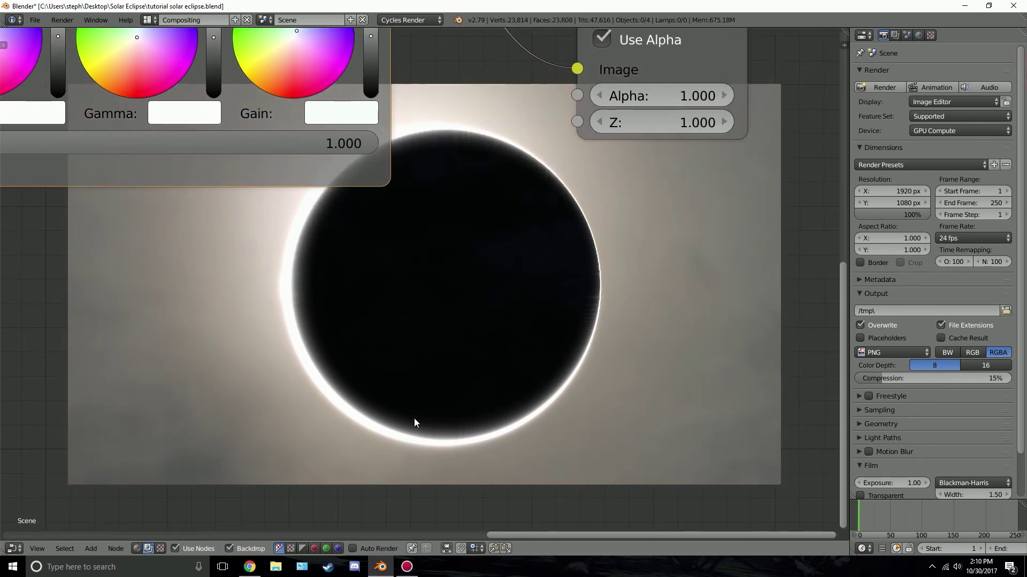
Shift the Color Balance node's gamma color slightly toward a warm orange-red tint
middle_drag(296, 261, 459, 360)
drag(304, 140, 299, 144)
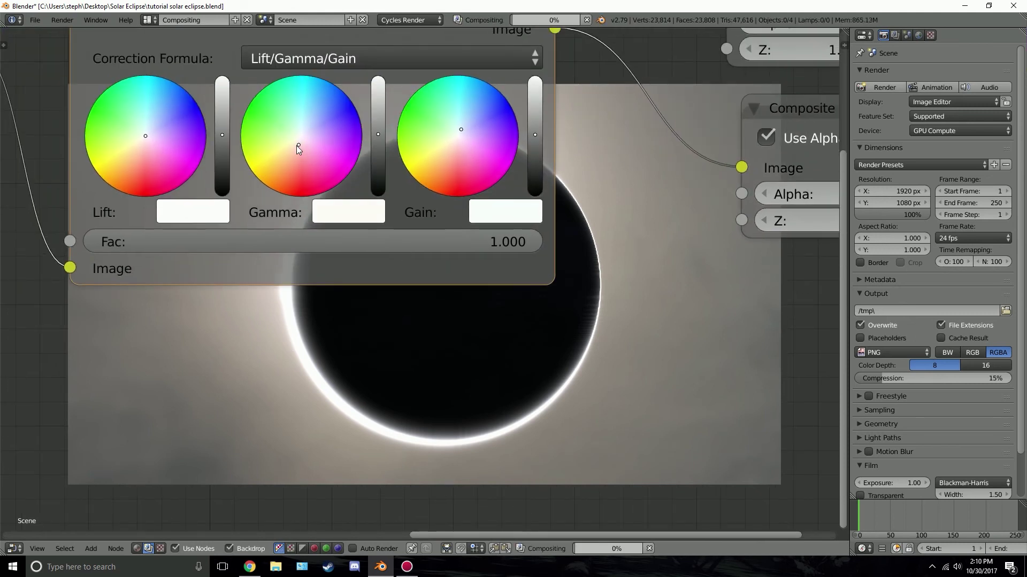
middle_drag(517, 347, 552, 177)
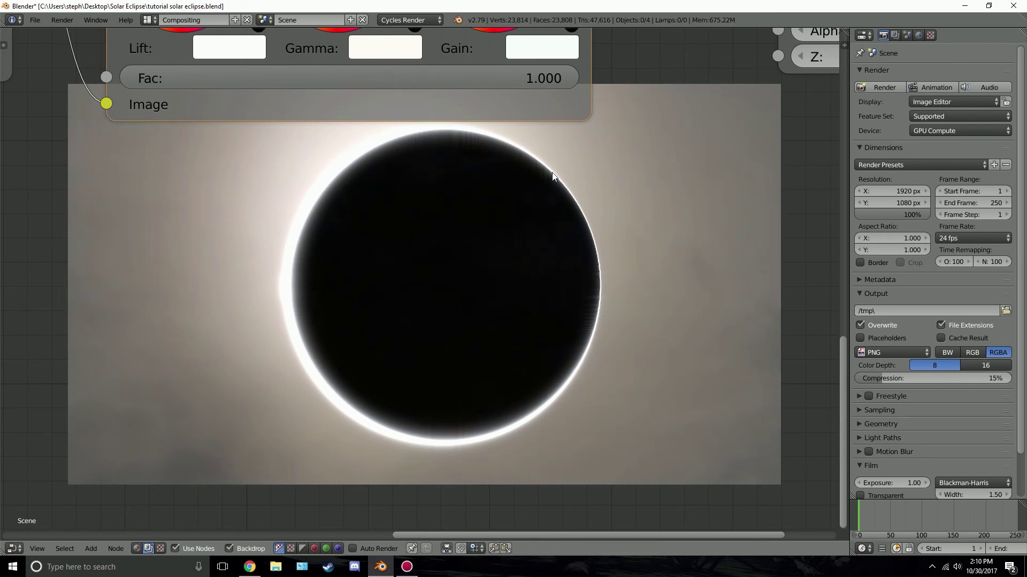
scroll(540, 176, down, 3)
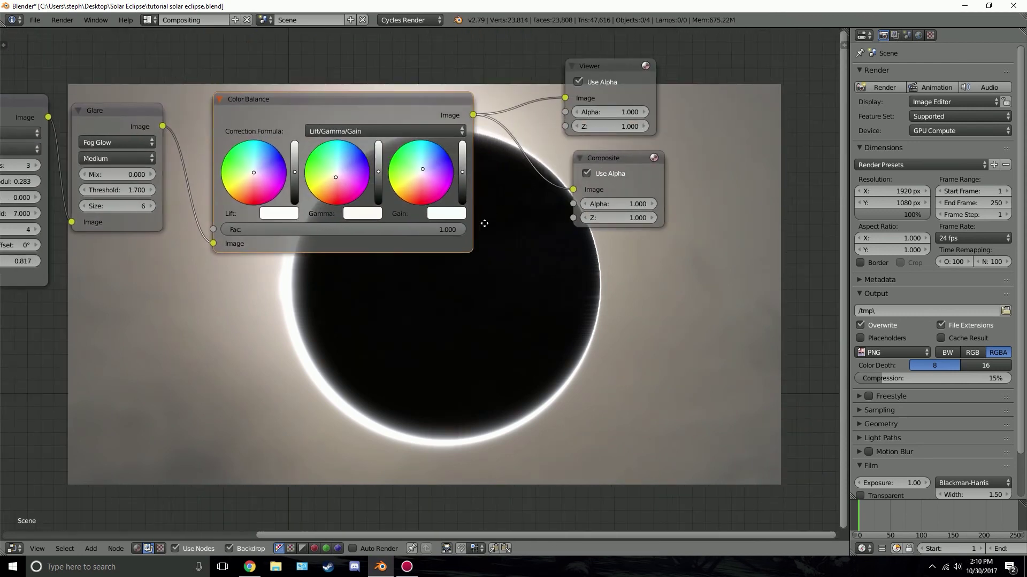
scroll(319, 210, up, 3)
drag(265, 119, 265, 121)
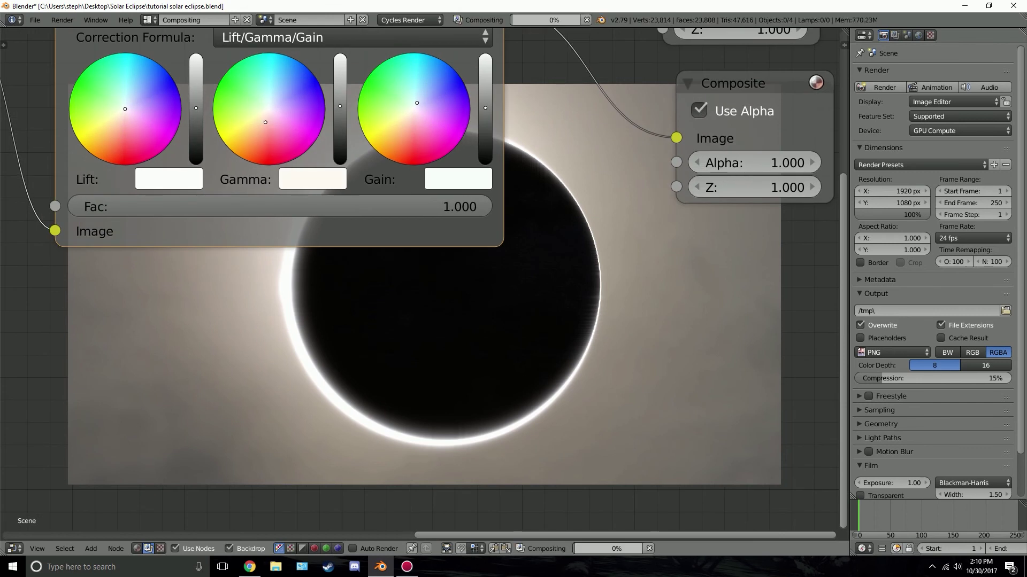
middle_drag(265, 124, 276, 70)
middle_drag(355, 251, 373, 179)
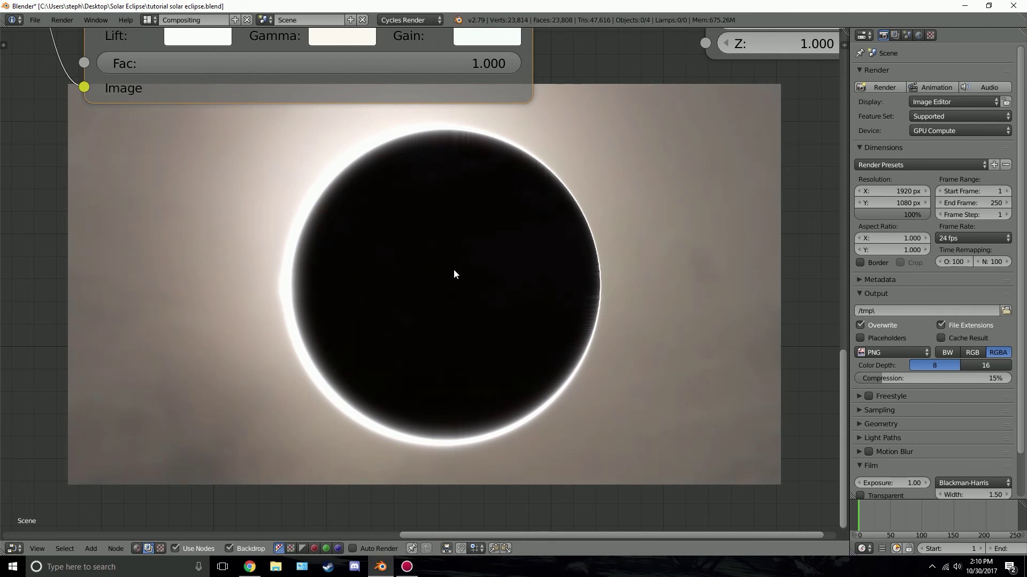
Move the Viewer and Composite nodes away from the Color Balance node to free space between them
scroll(423, 267, down, 2)
scroll(412, 262, down, 4)
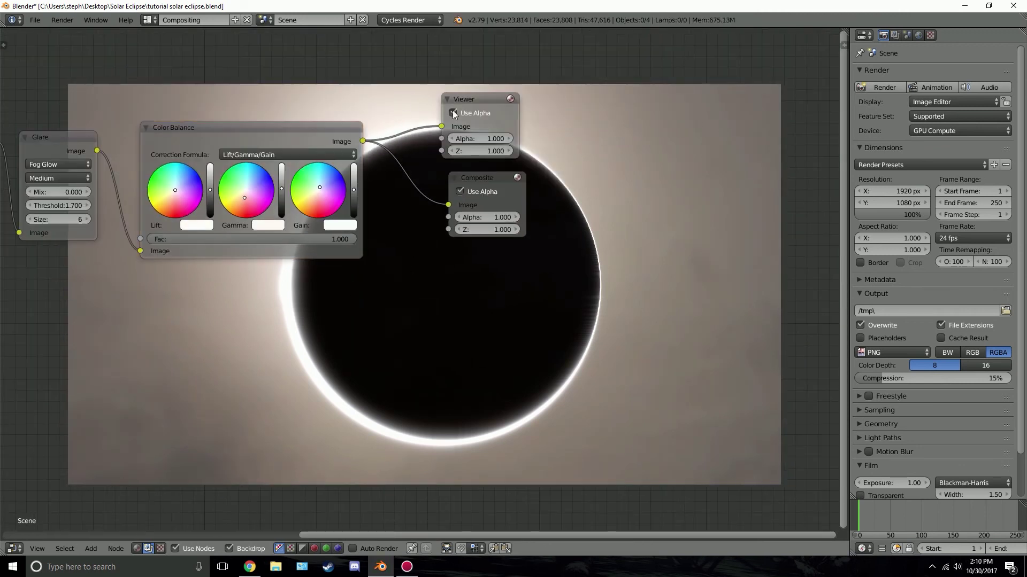
drag(456, 177, 635, 181)
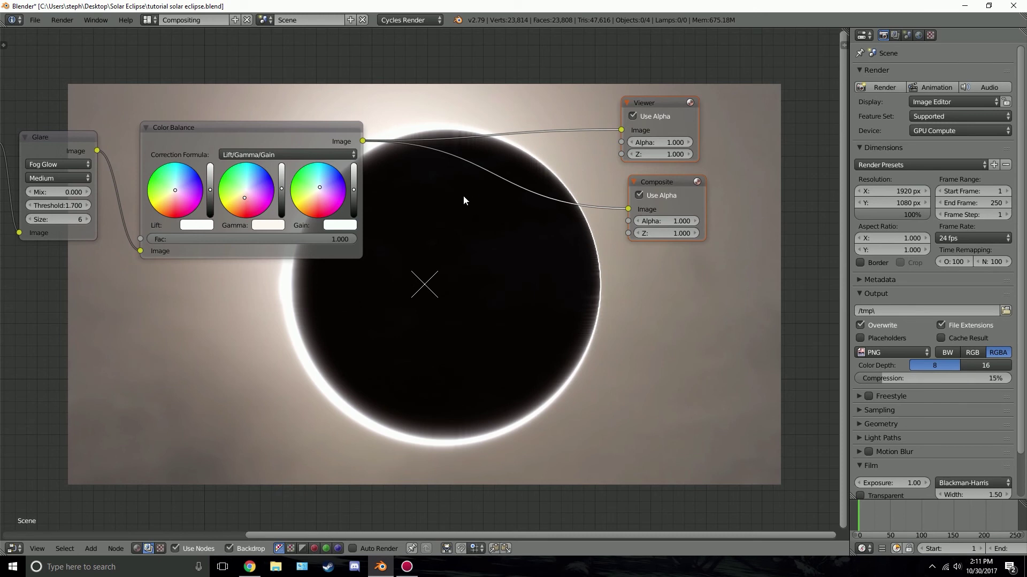
Insert a Mix node between the Color Balance and Composite nodes, and link its output to the Viewer
key(shift+a)
mouse_move(435, 195)
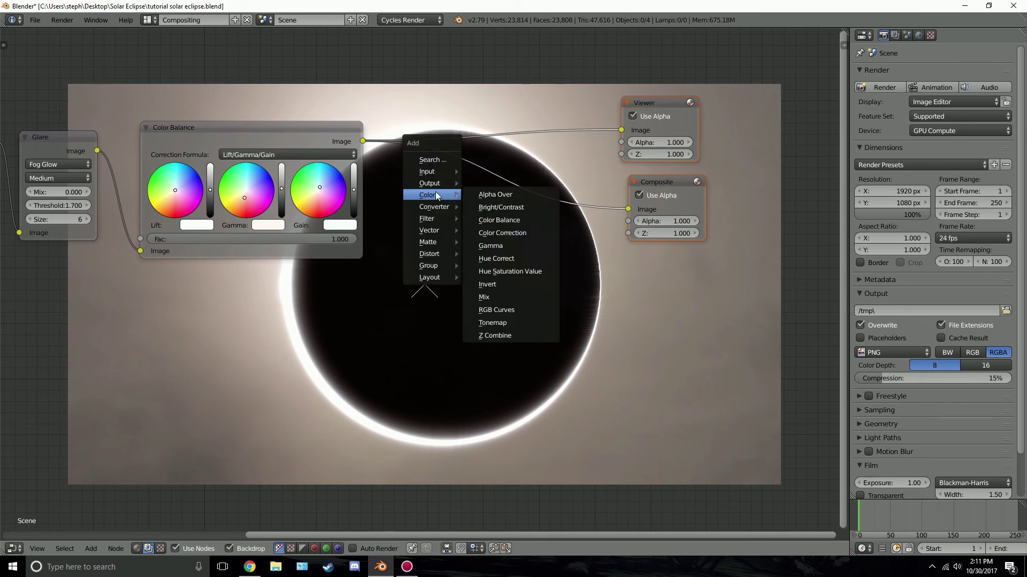
click(494, 297)
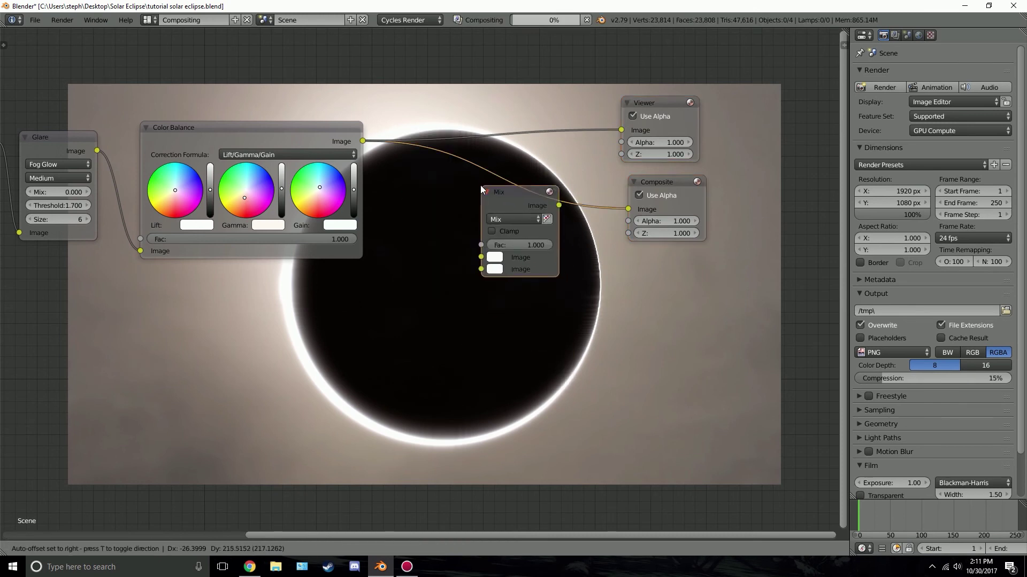
click(479, 181)
drag(558, 202, 621, 130)
Add a Lens Distortion node in the empty space below the Color Balance node
middle_drag(428, 281, 493, 208)
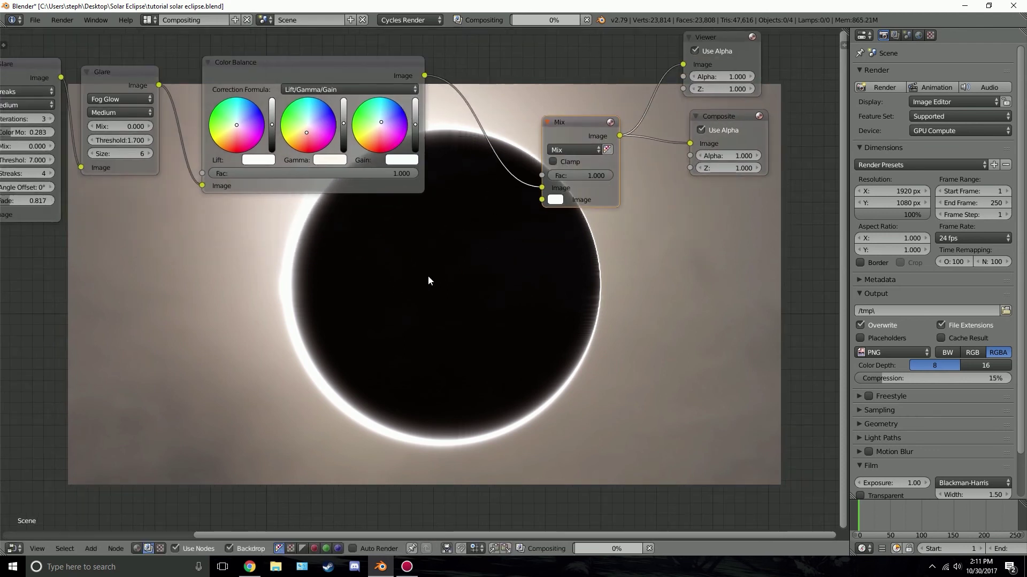
key(shift+a)
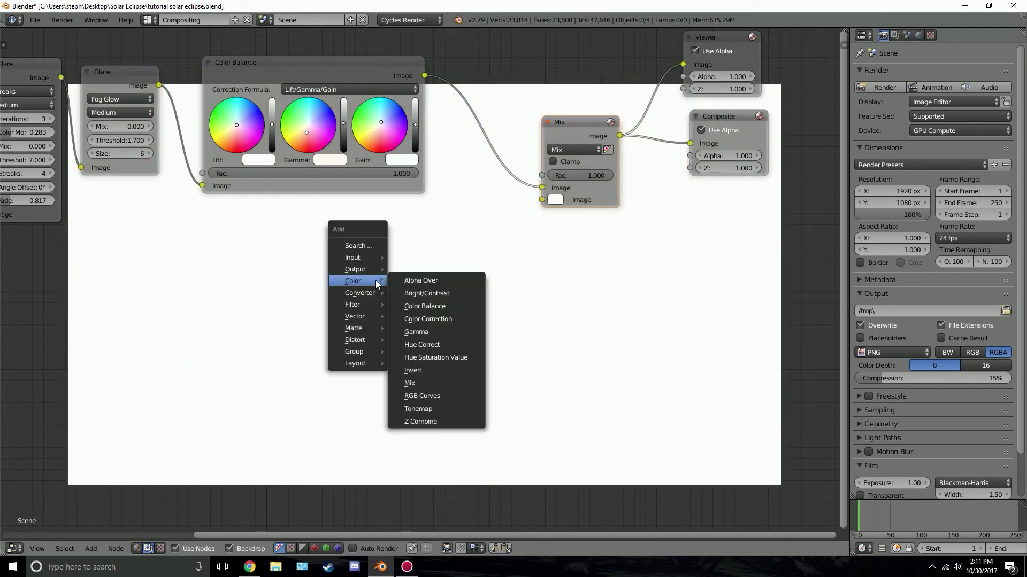
mouse_move(358, 338)
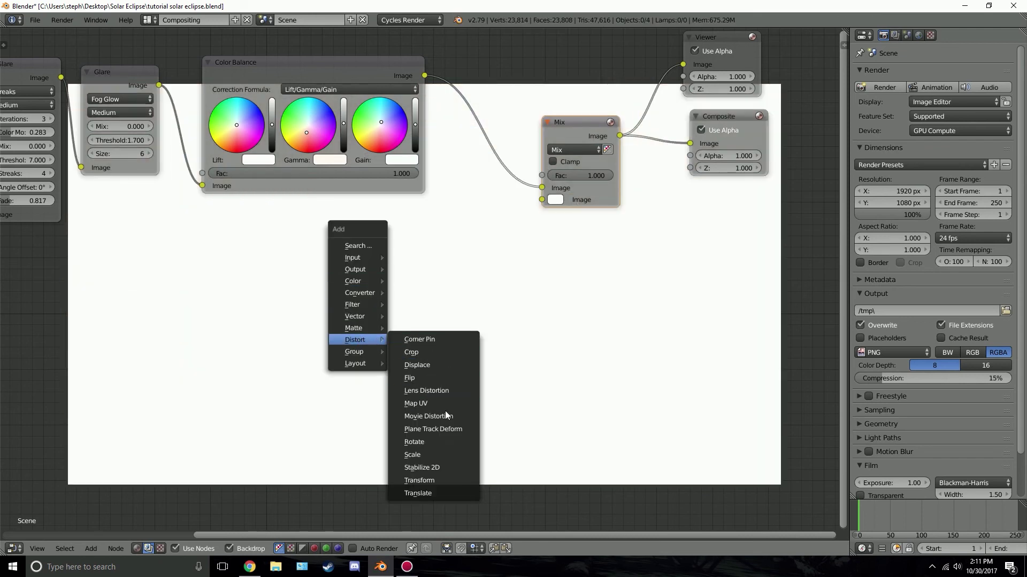
click(435, 390)
click(332, 262)
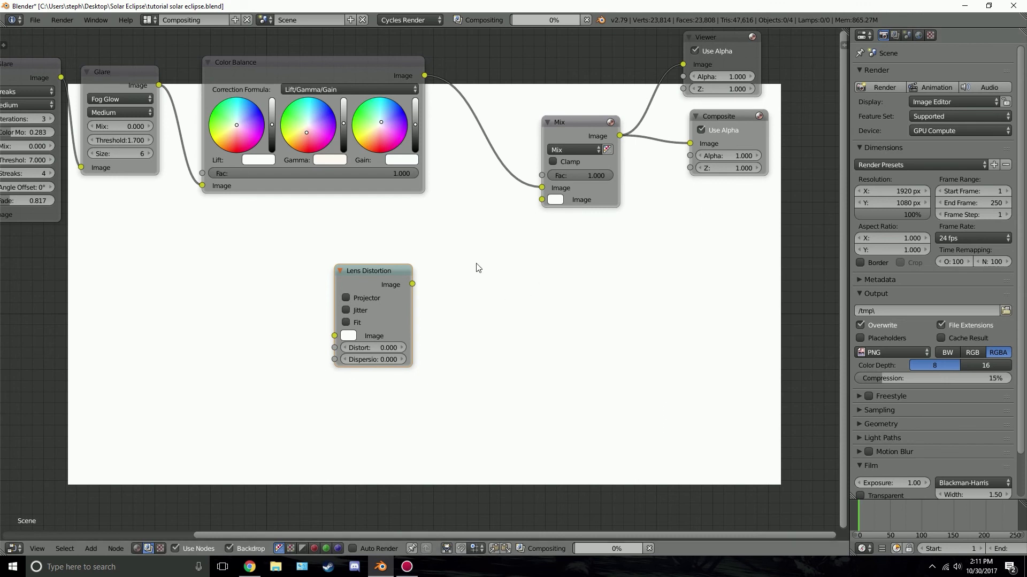
Add a Blur filter node beside the Lens Distortion node, below the link to the Mix node
key(shift+a)
mouse_move(465, 267)
mouse_move(449, 222)
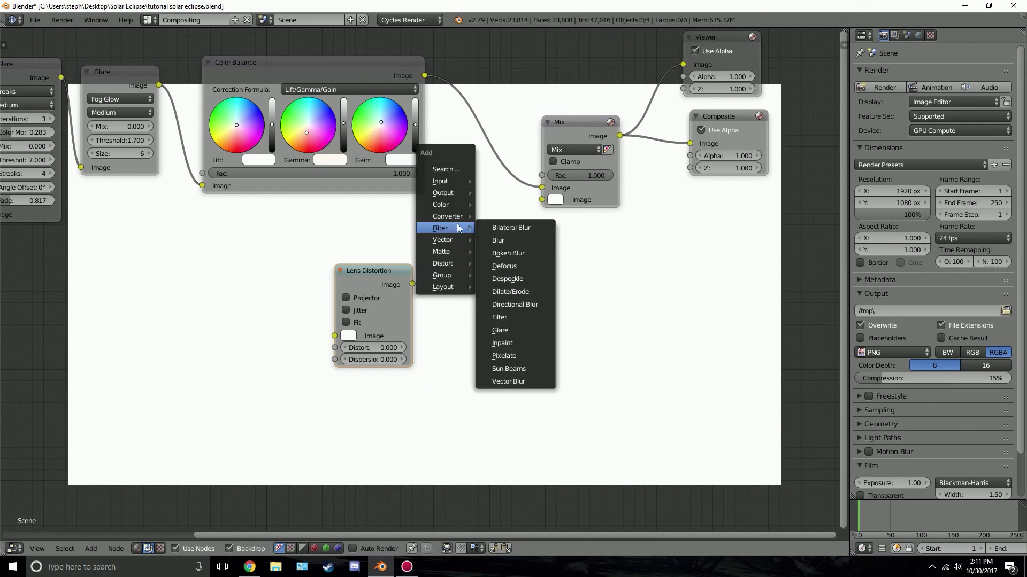
click(508, 237)
click(437, 238)
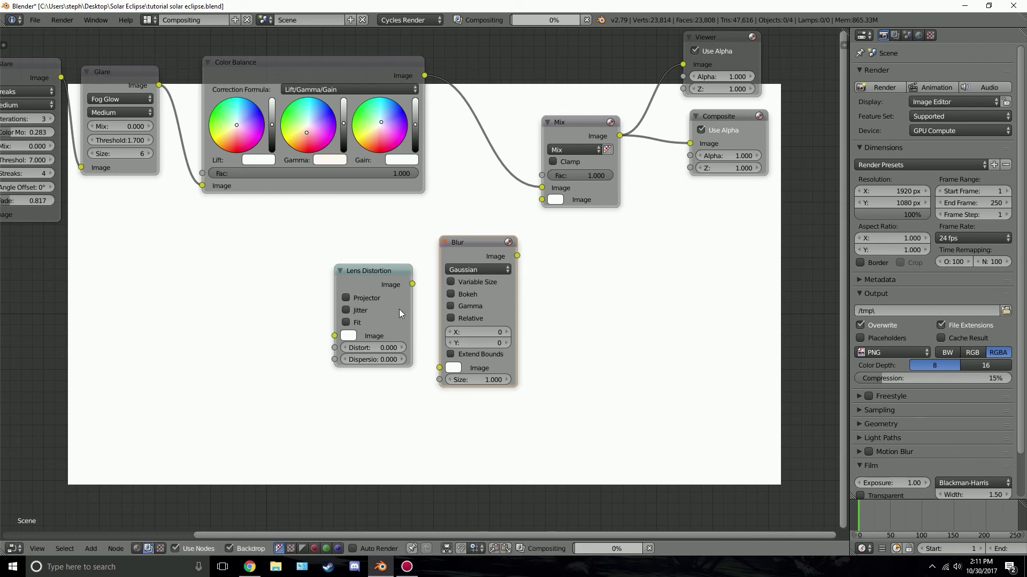
Link Lens Distortion through the Blur node into the Mix node's second image input, with Distort set to 1
drag(413, 284, 440, 368)
click(380, 347)
text(0.01)
key(Return)
drag(517, 256, 543, 196)
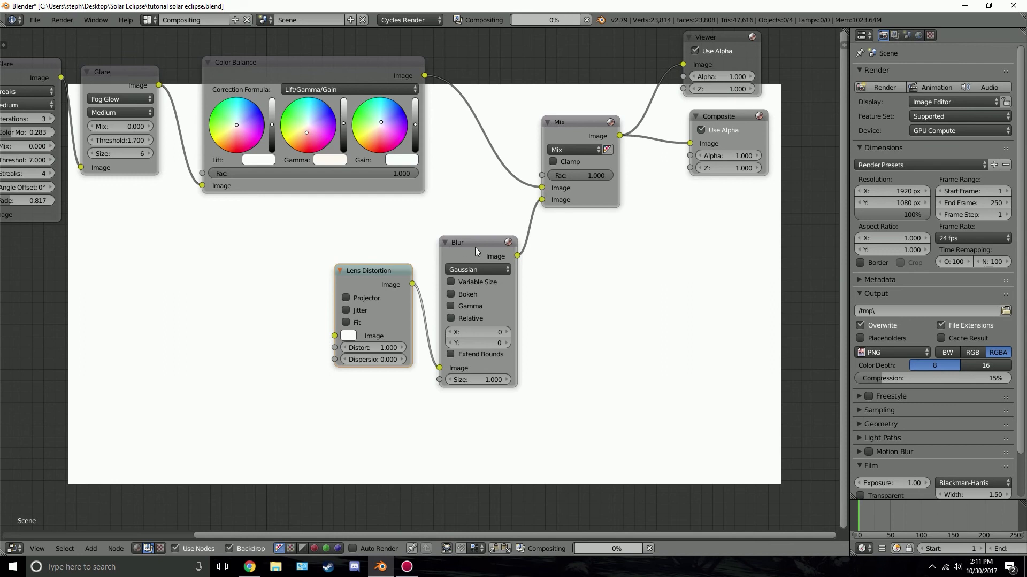
Reposition the Lens Distortion and Blur nodes slightly further from the Mix node, below Color Balance
key(g)
click(456, 247)
drag(476, 247, 453, 236)
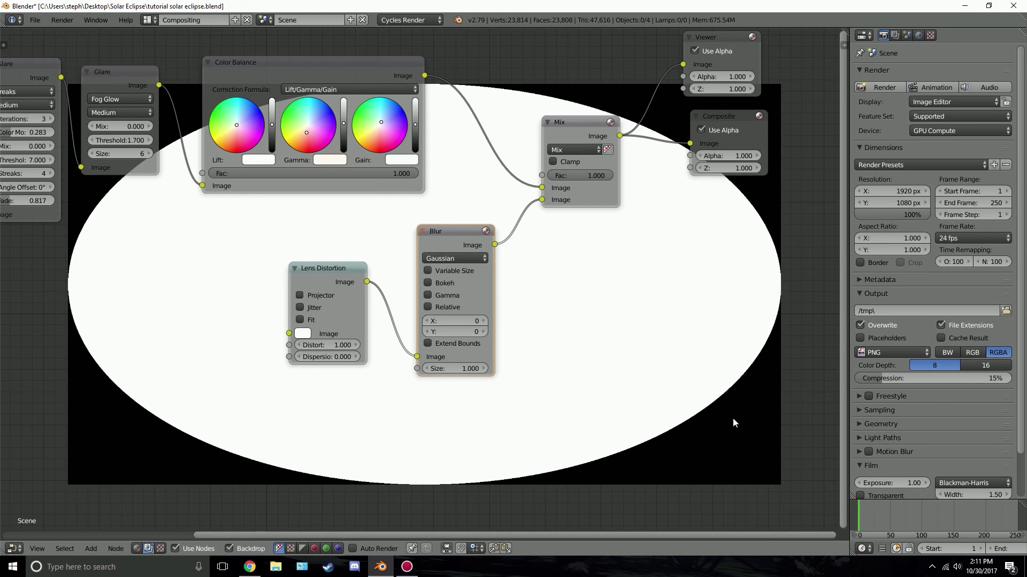
Set the Blur node to Fast Gaussian with Relative enabled and aspect correction Y
click(461, 258)
click(447, 185)
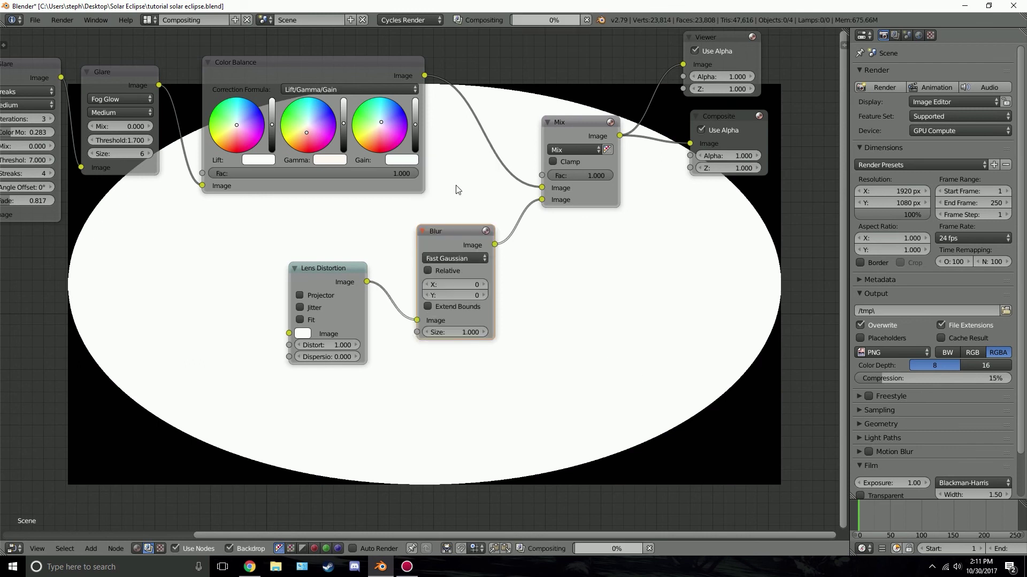
click(427, 270)
click(460, 295)
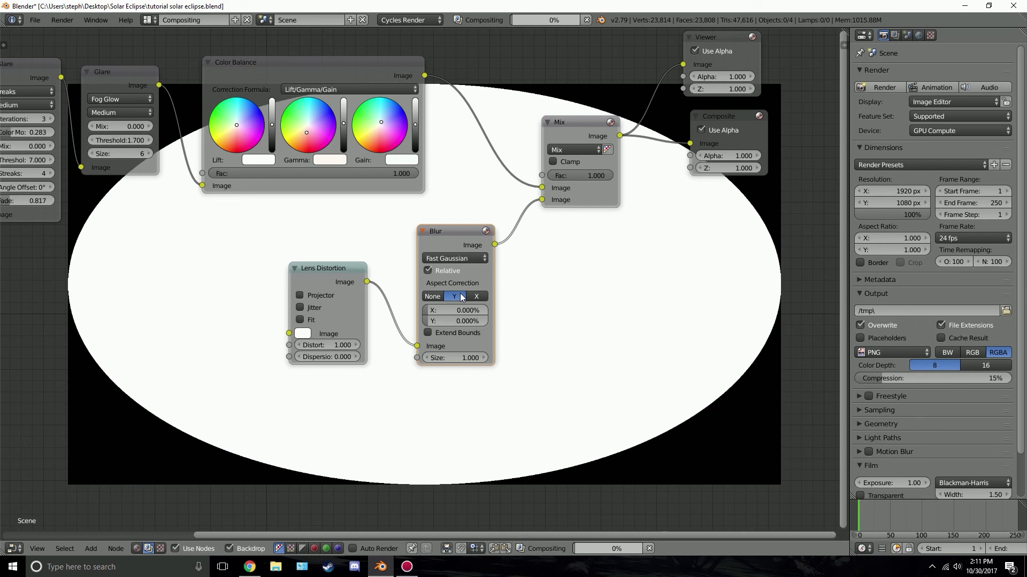
Set the Blur node's X and Y sizes both to 20%
drag(450, 310, 450, 320)
text(20)
key(Return)
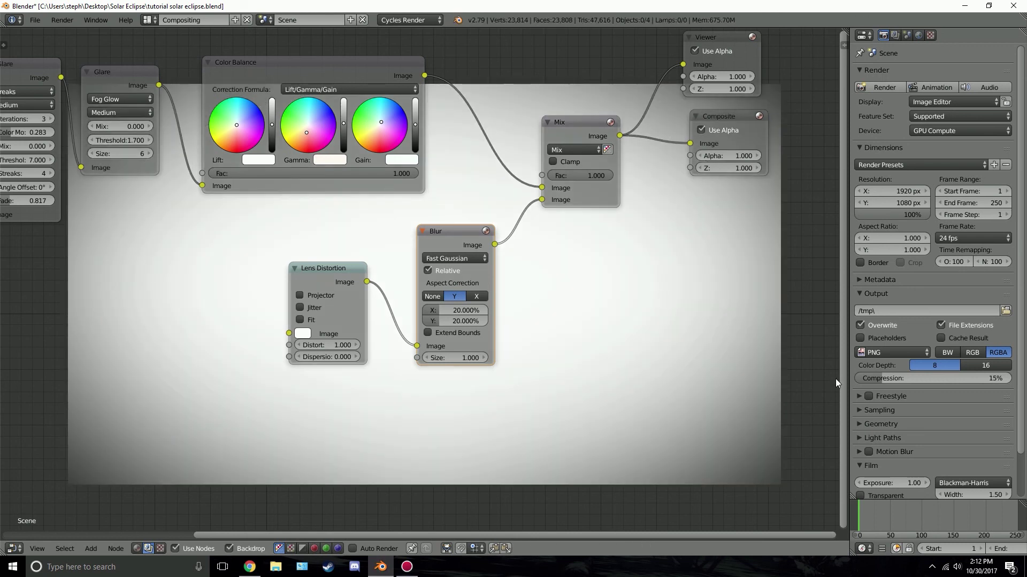
Set the Blur node's X and Y sizes both to 15%
click(458, 311)
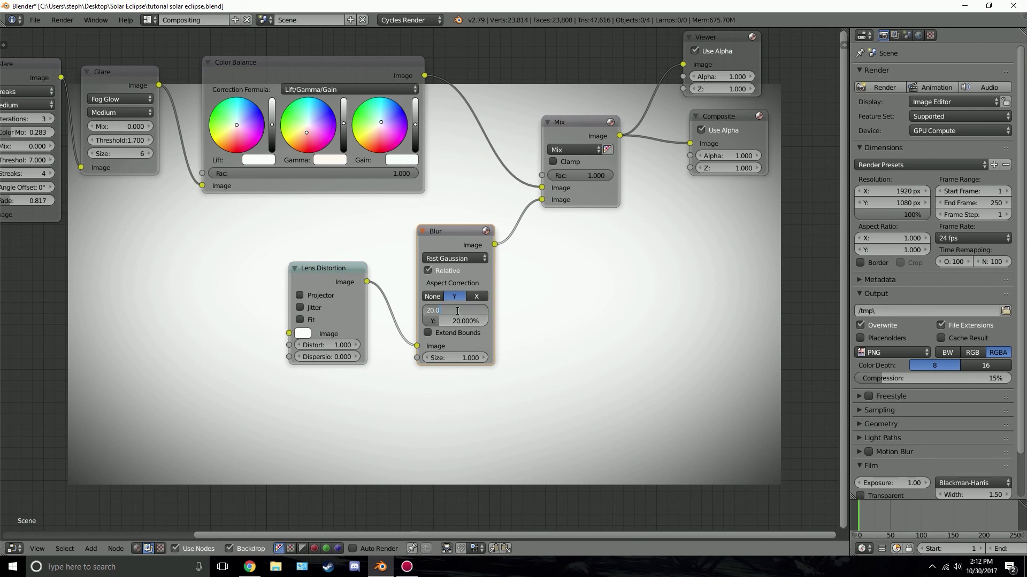
text(15)
key(Return)
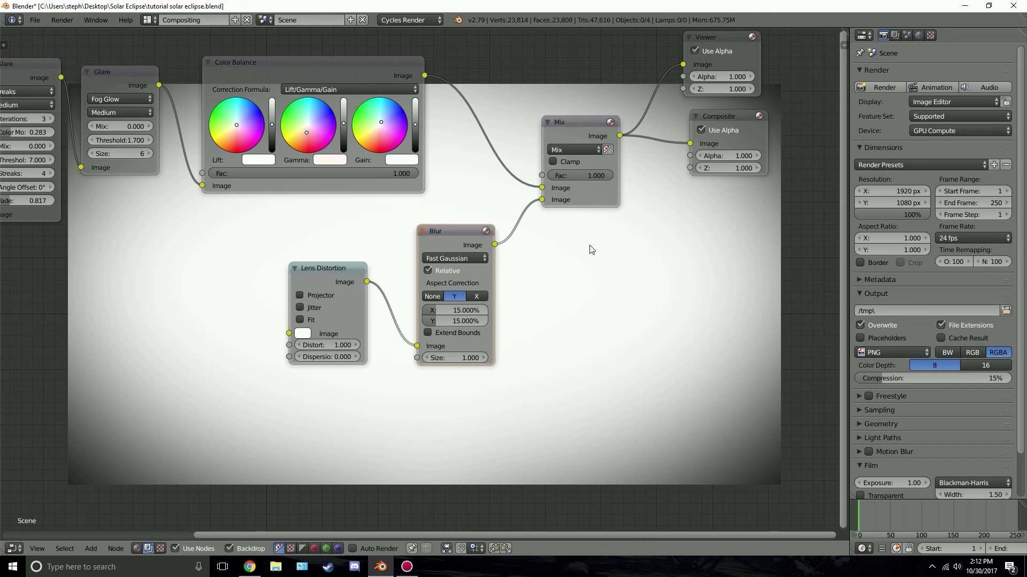
Change the Mix node's blend type to Multiply
scroll(587, 252, up, 3)
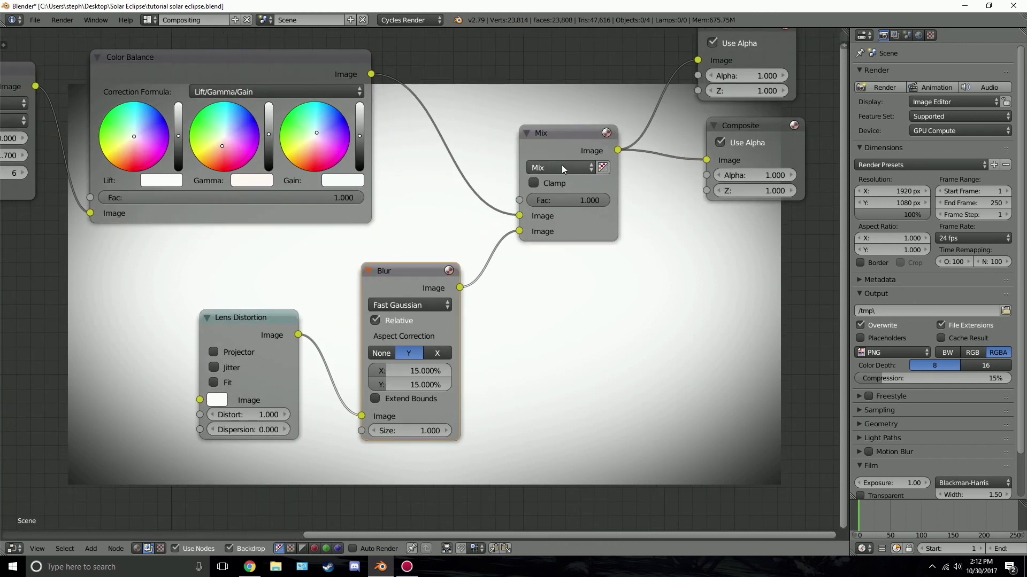
click(562, 166)
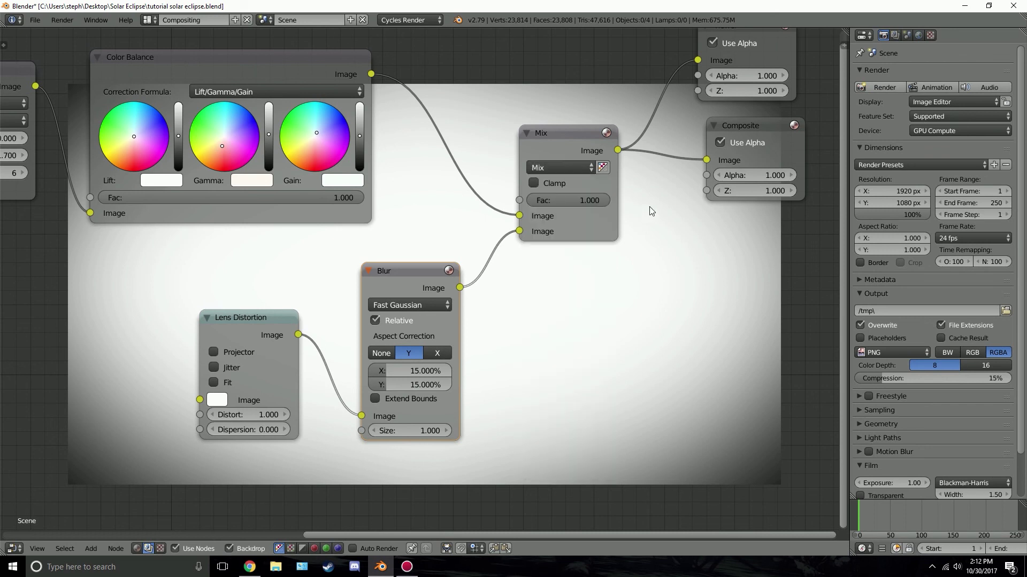
click(572, 167)
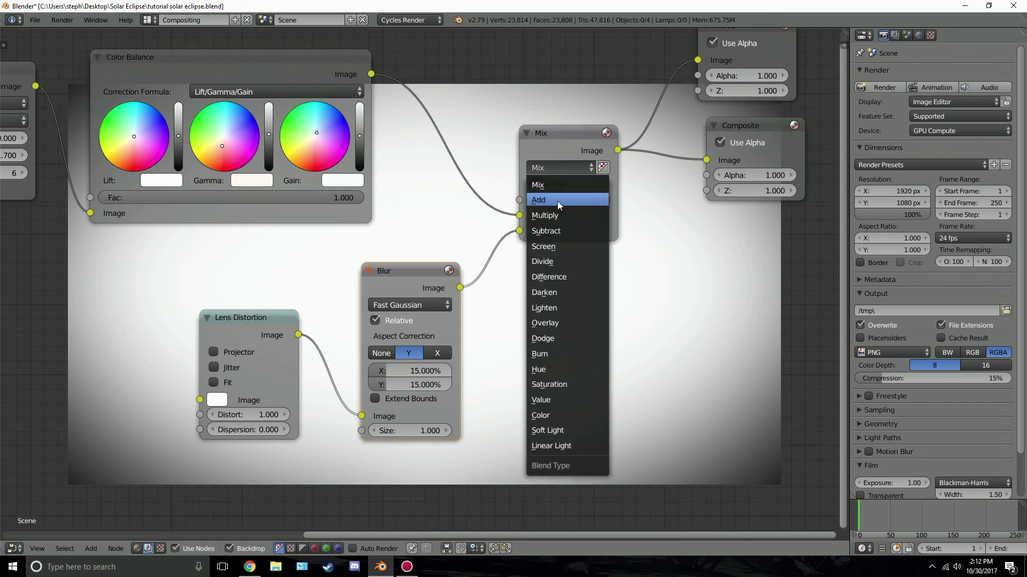
click(554, 215)
Set the Multiply node's factor to about 0.317 and check the vignette on the eclipse backdrop
middle_drag(638, 204, 527, 159)
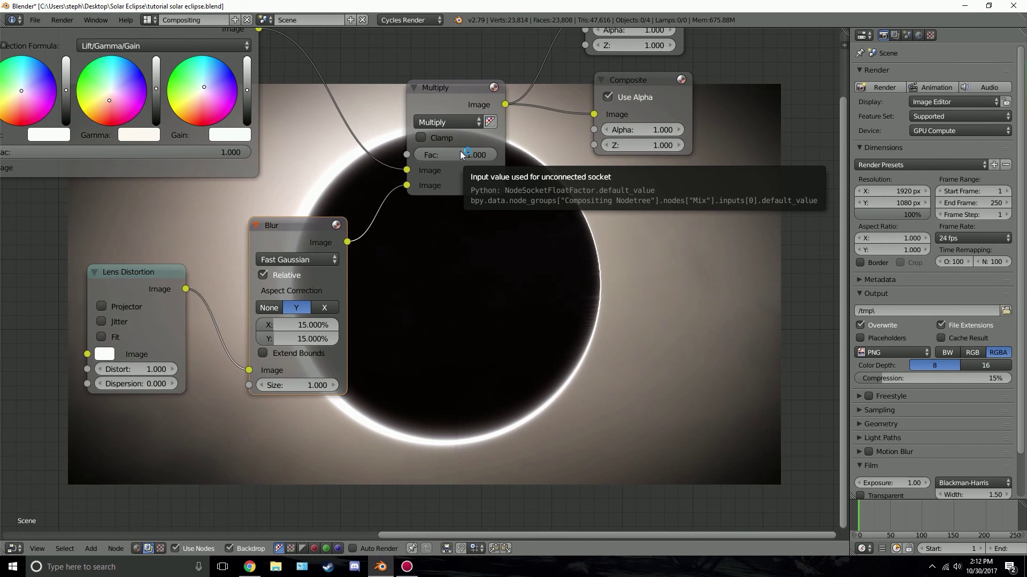
drag(486, 157, 442, 154)
middle_drag(693, 242, 545, 125)
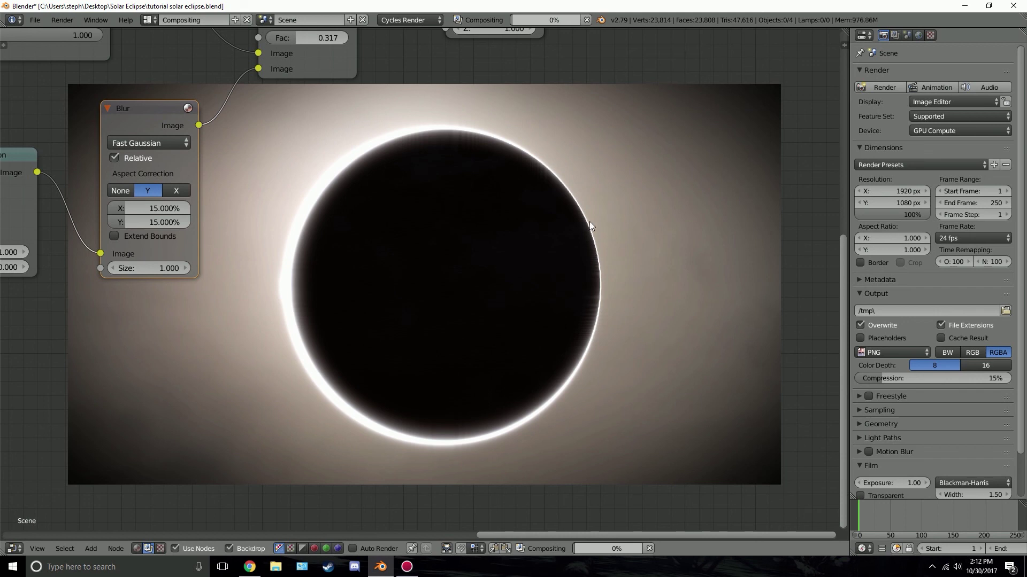
middle_drag(541, 170, 599, 294)
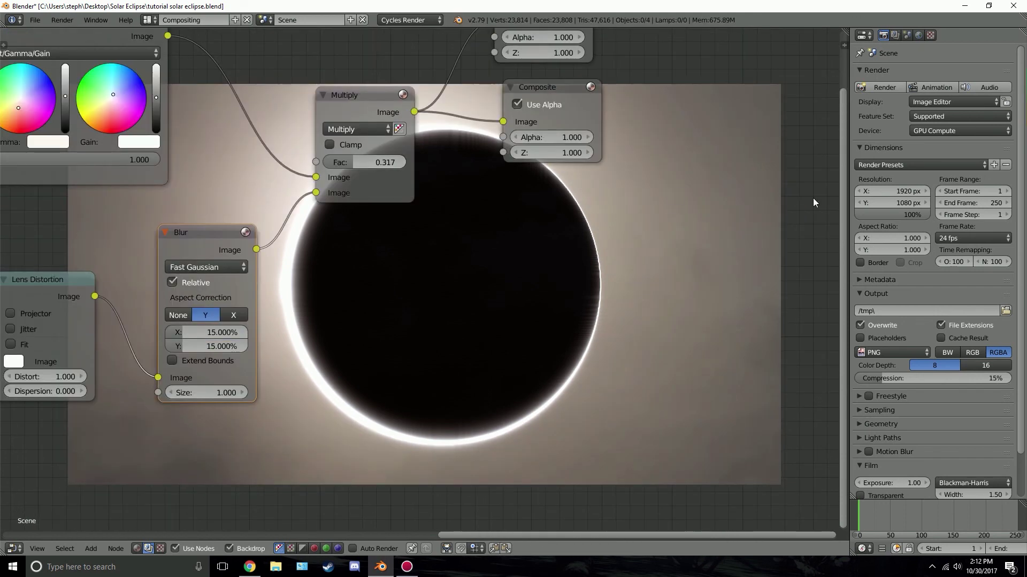
Set the Multiply node's factor to 0.7 and check the vignette over the eclipse
click(378, 158)
key(BackSpace)
key(Return)
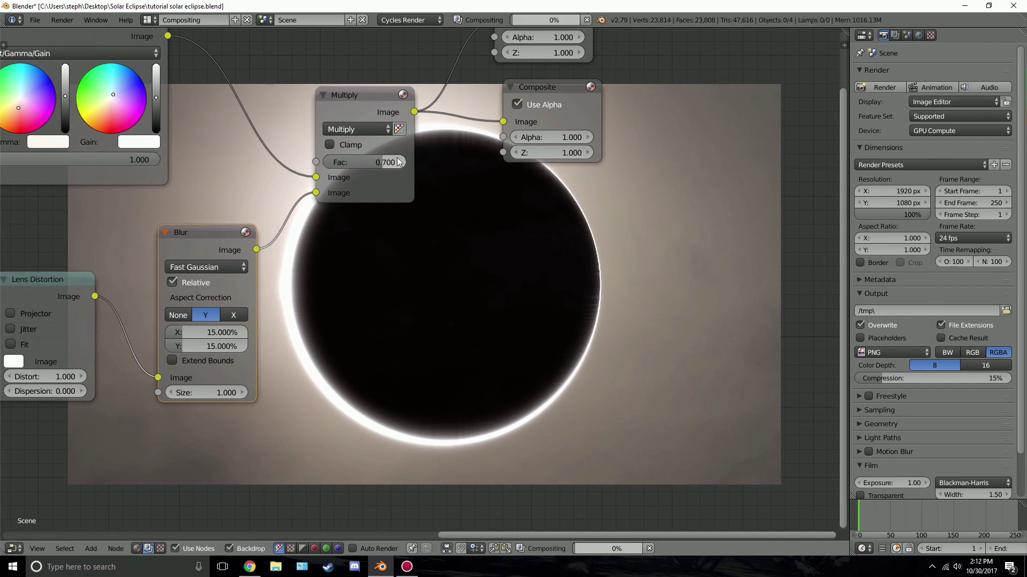
middle_drag(610, 288, 556, 155)
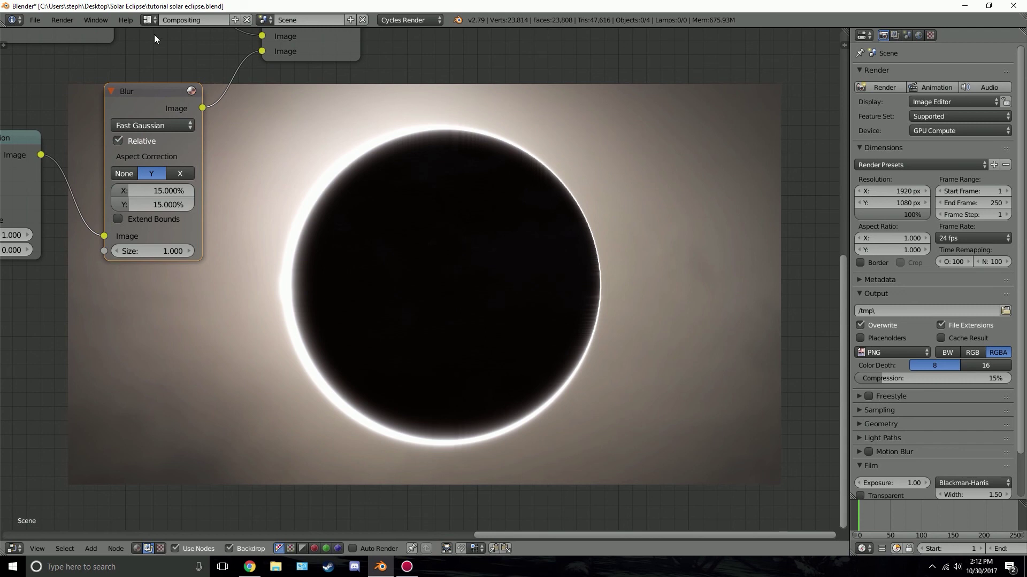
Switch to the Default screen layout and display the Viewer Node image in the image editor
click(147, 20)
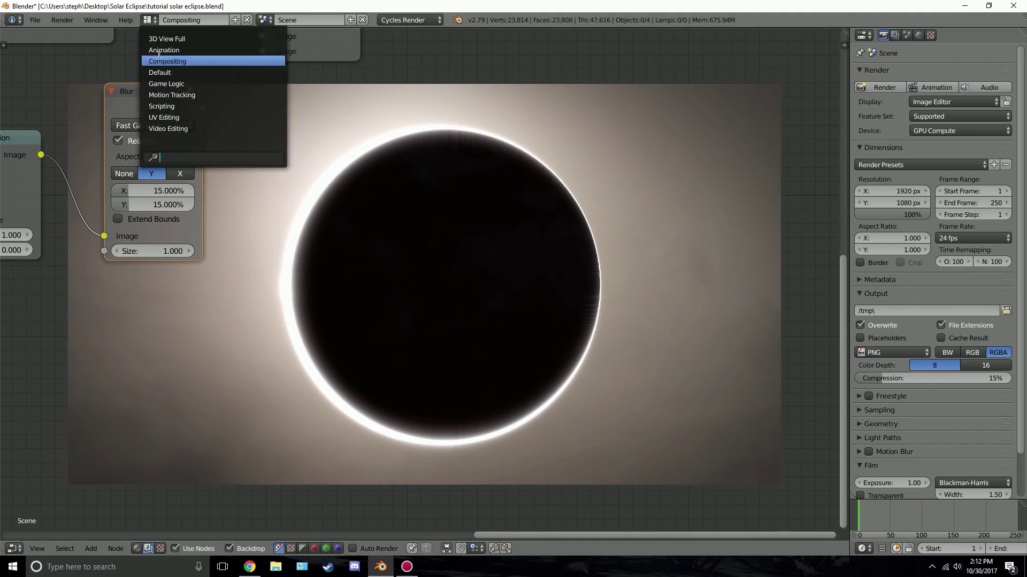
click(161, 72)
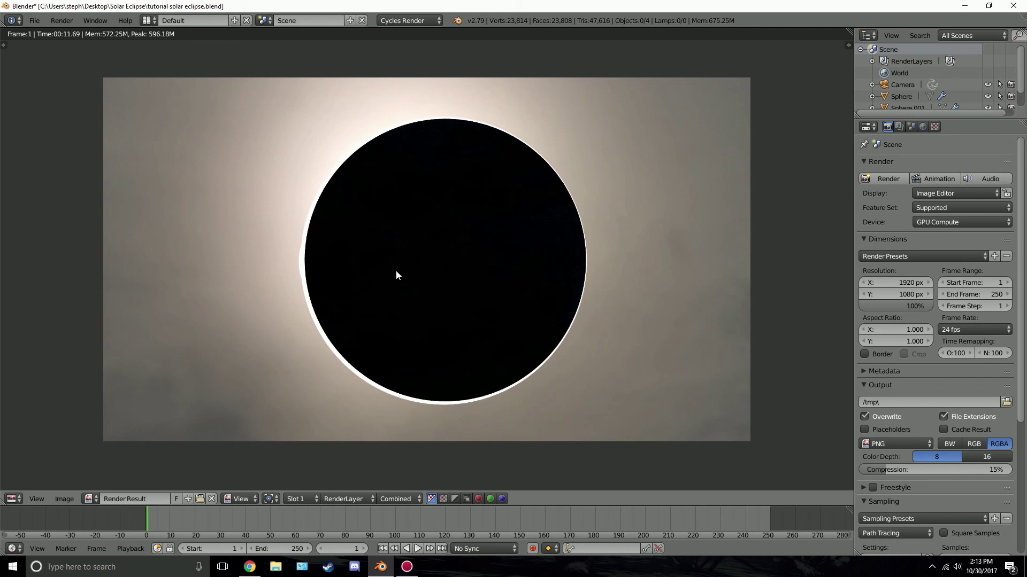
click(89, 499)
click(136, 414)
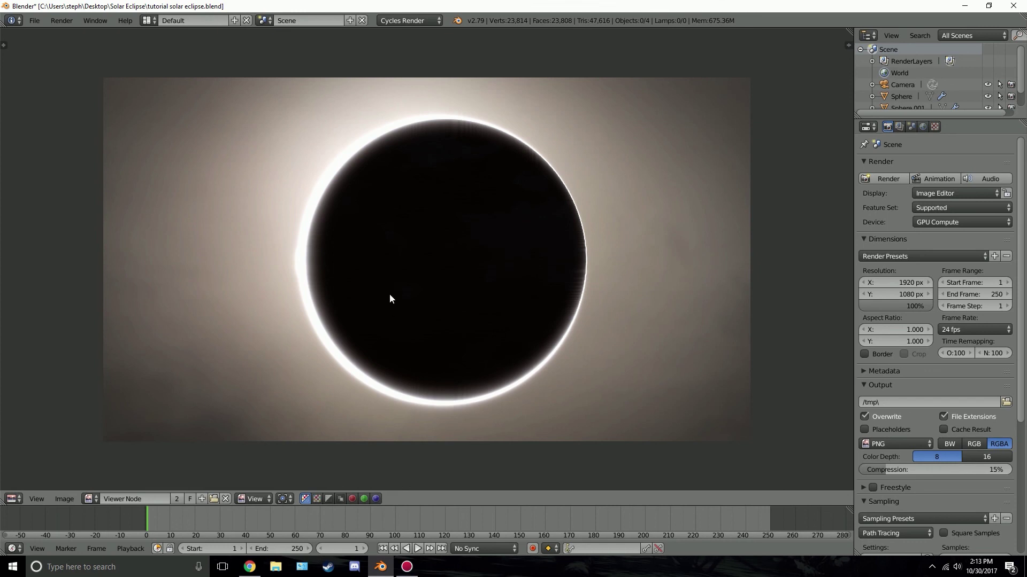